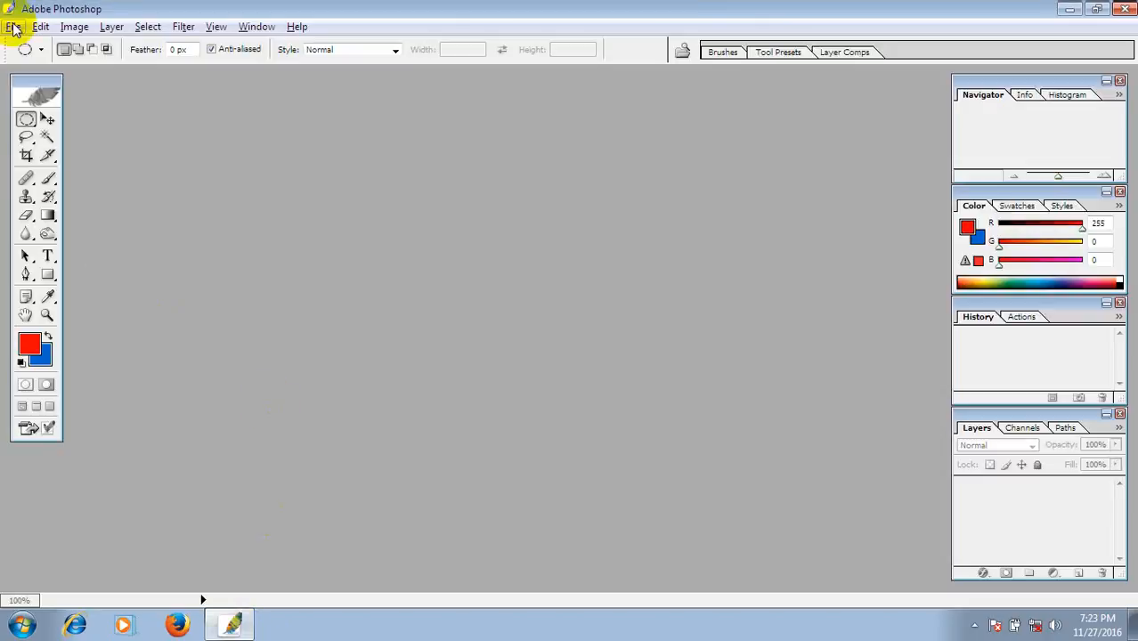
{"action": "left_click", "coordinate": [14, 28]}
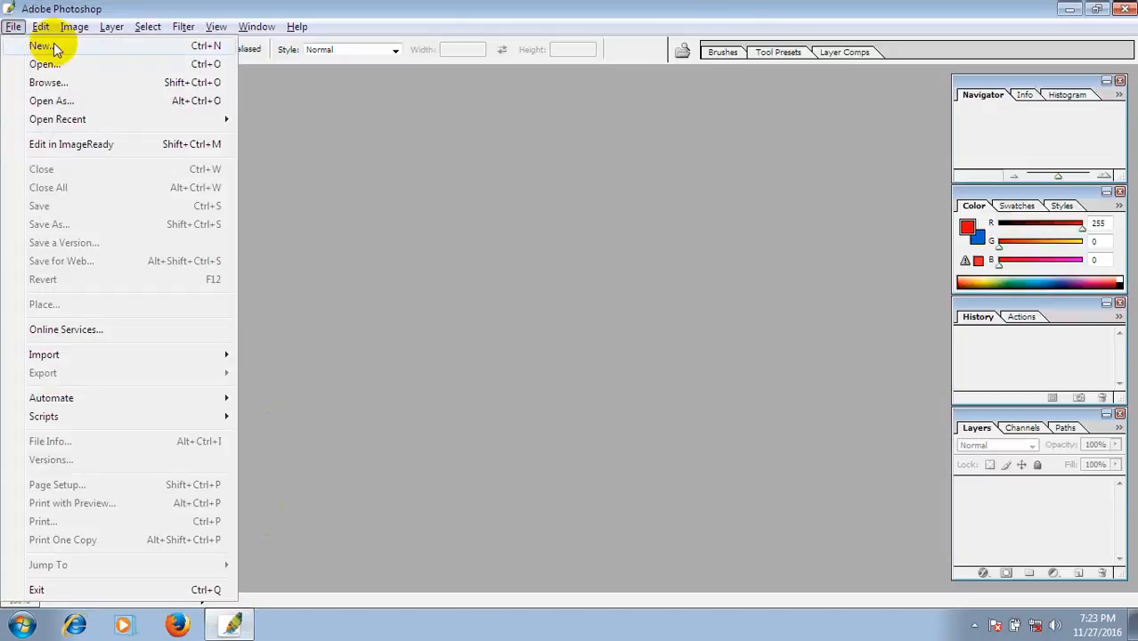
{"action": "left_click", "coordinate": [45, 65]}
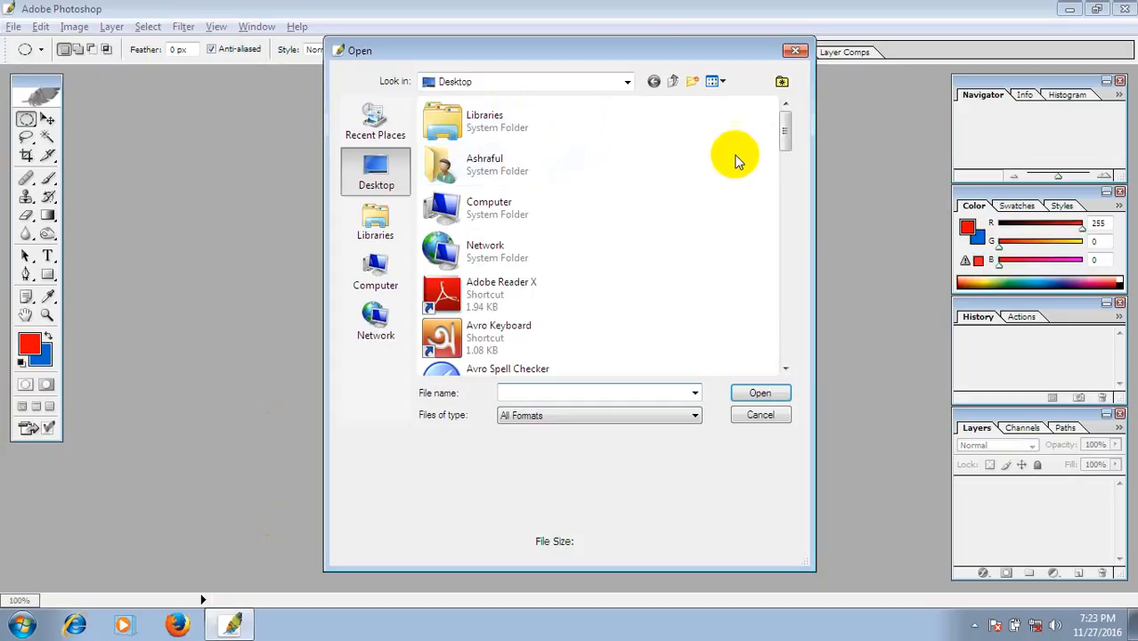
{"action": "left_click", "coordinate": [795, 52]}
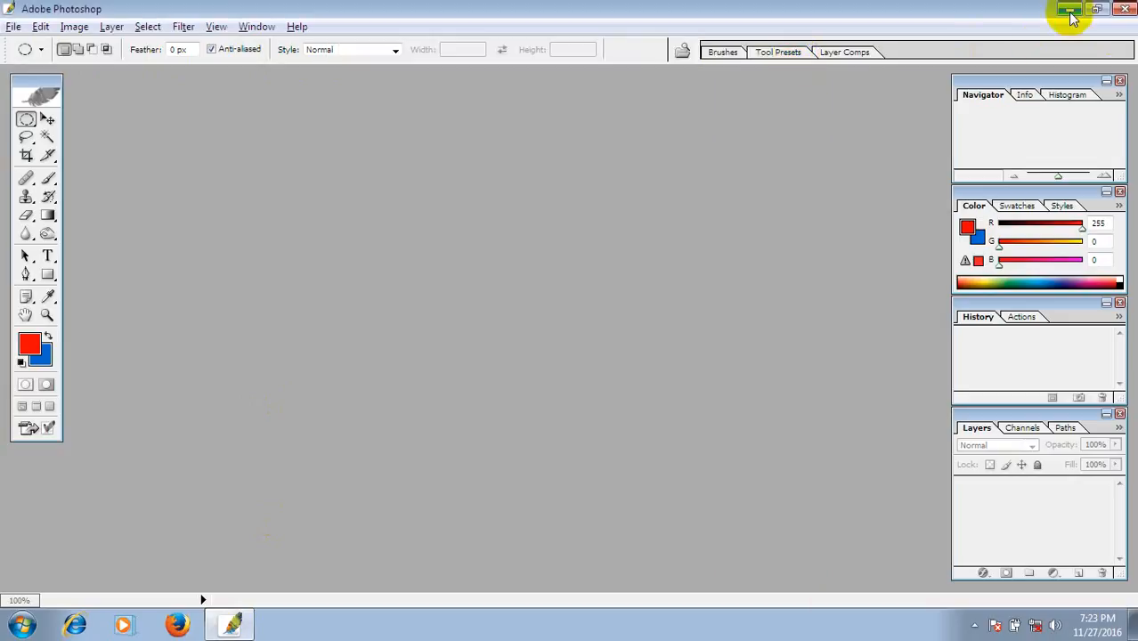
- Preview the standing man's photo and the NOMAN (281) and NOMAN (282) backgrounds from the desktop, closing each one
{"action": "left_click", "coordinate": [1071, 12]}
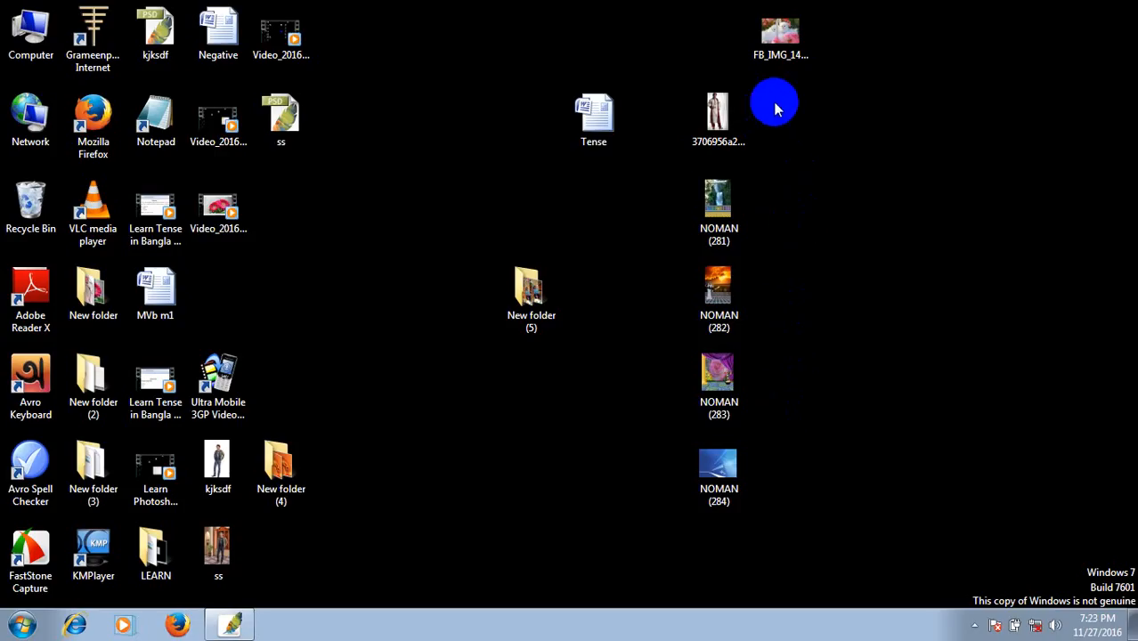
{"action": "double_click", "coordinate": [718, 114]}
{"action": "left_click", "coordinate": [1124, 9]}
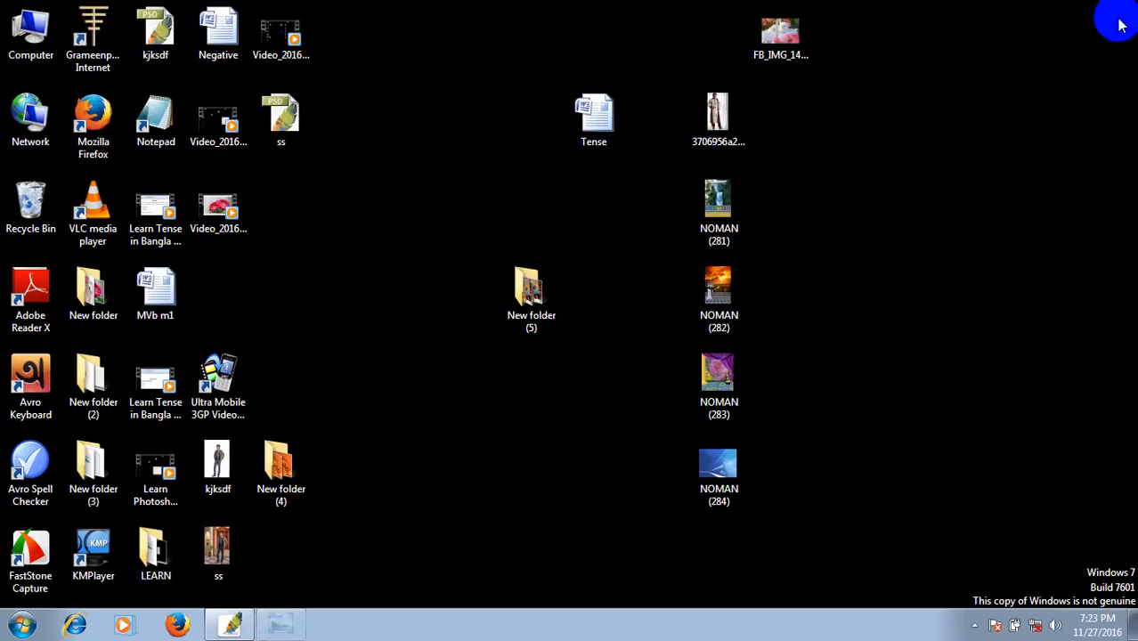
{"action": "double_click", "coordinate": [732, 209]}
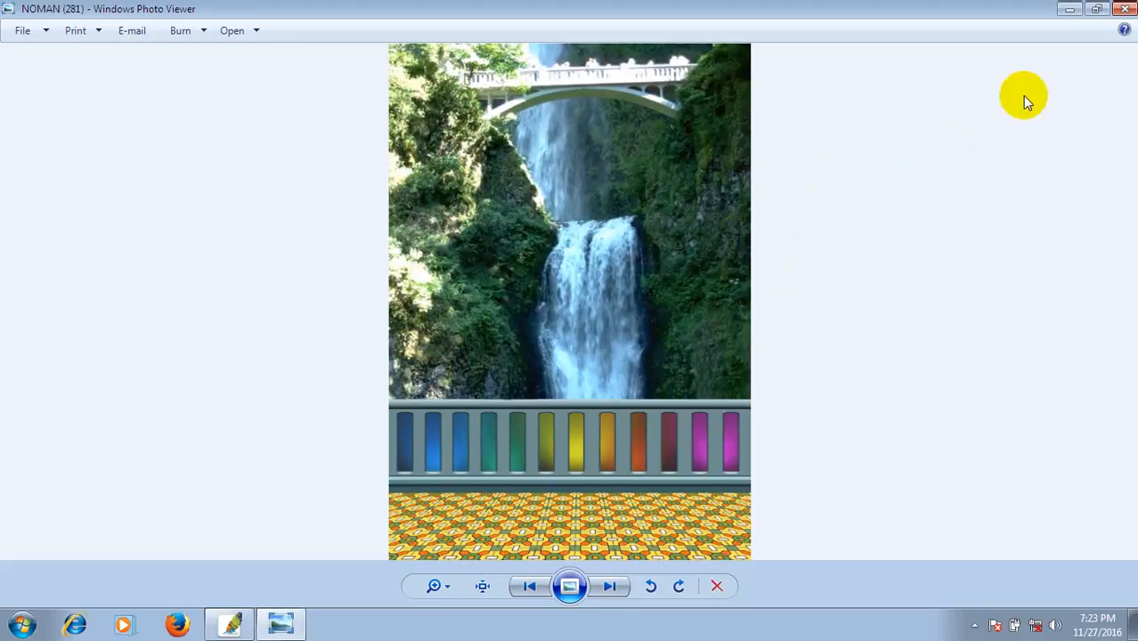
{"action": "left_click", "coordinate": [1125, 9]}
{"action": "double_click", "coordinate": [714, 285]}
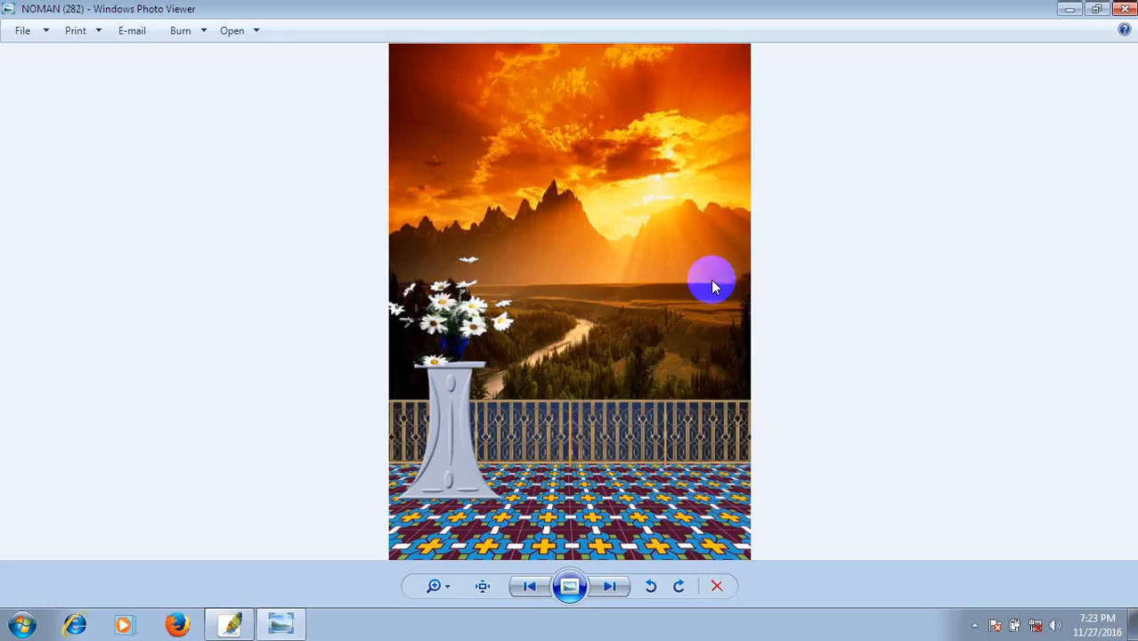
{"action": "left_click", "coordinate": [1125, 9]}
- Open the man's photo and NOMAN (282) together in Photoshop and place their image windows side by side
{"action": "left_click", "coordinate": [717, 120]}
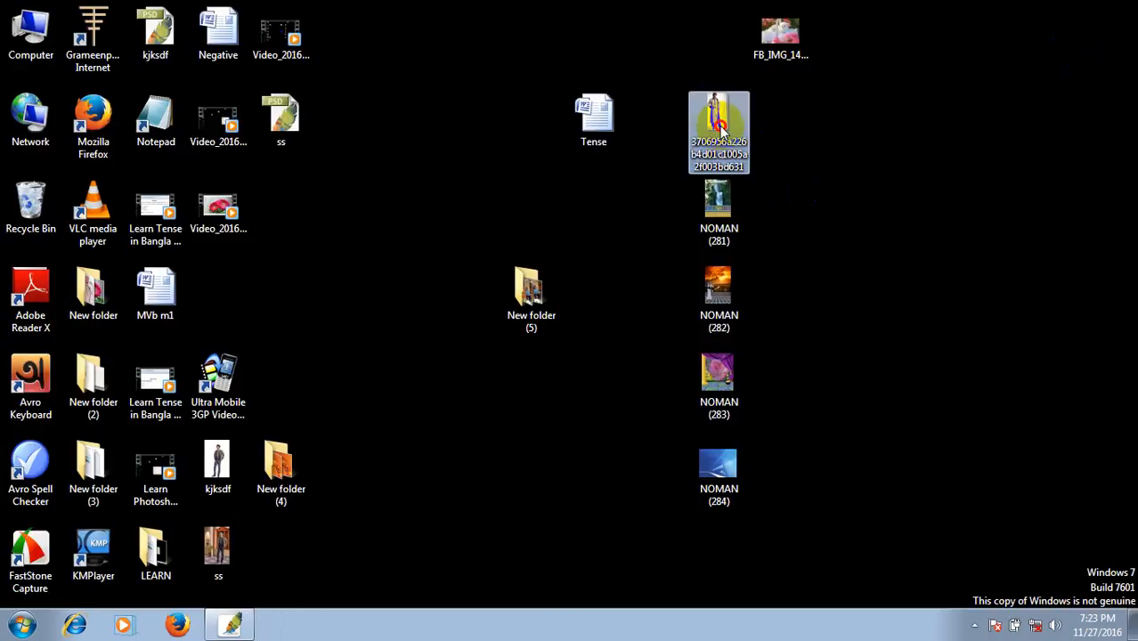
{"action": "left_click", "coordinate": [732, 287], "text": "ctrl"}
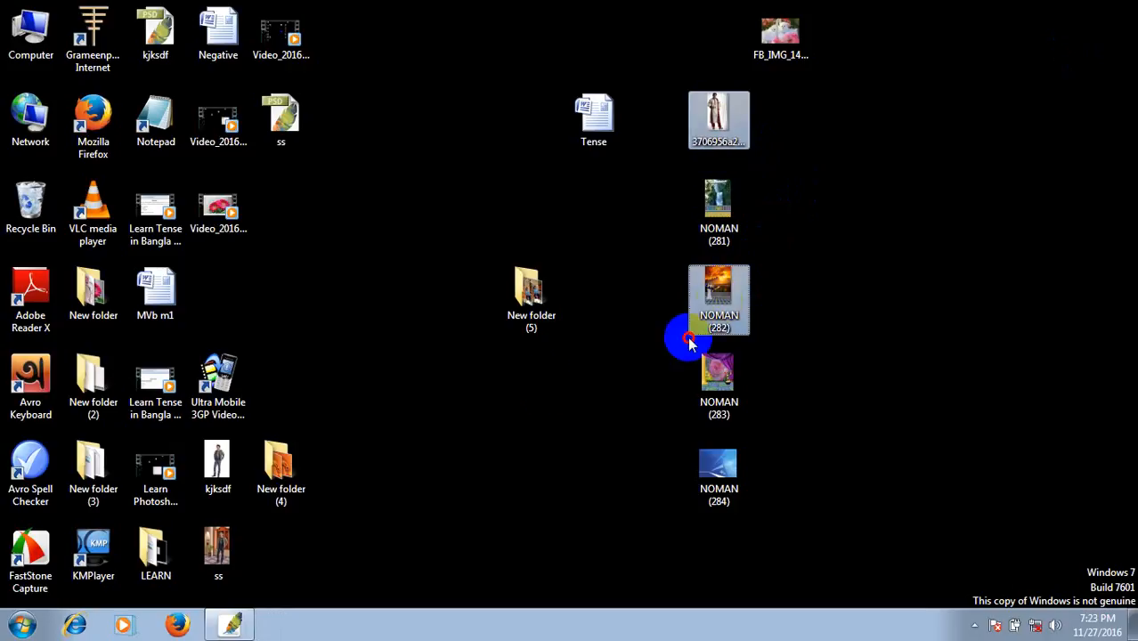
{"action": "left_click", "coordinate": [233, 626]}
{"action": "left_click_drag", "start_coordinate": [233, 628], "coordinate": [447, 217]}
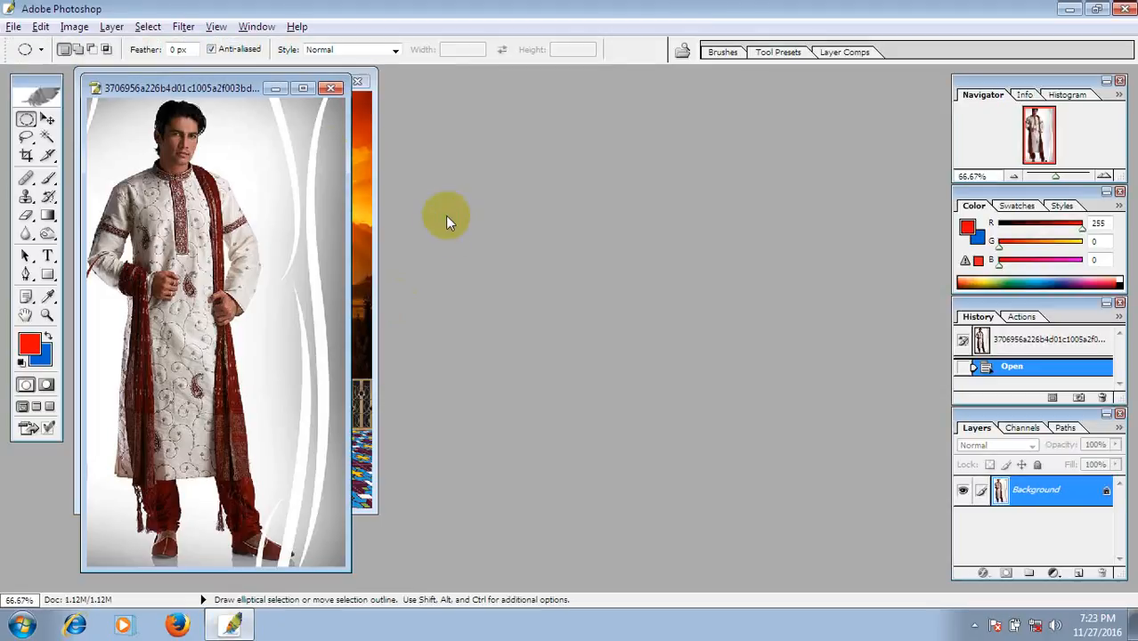
{"action": "left_click_drag", "start_coordinate": [238, 87], "coordinate": [621, 120]}
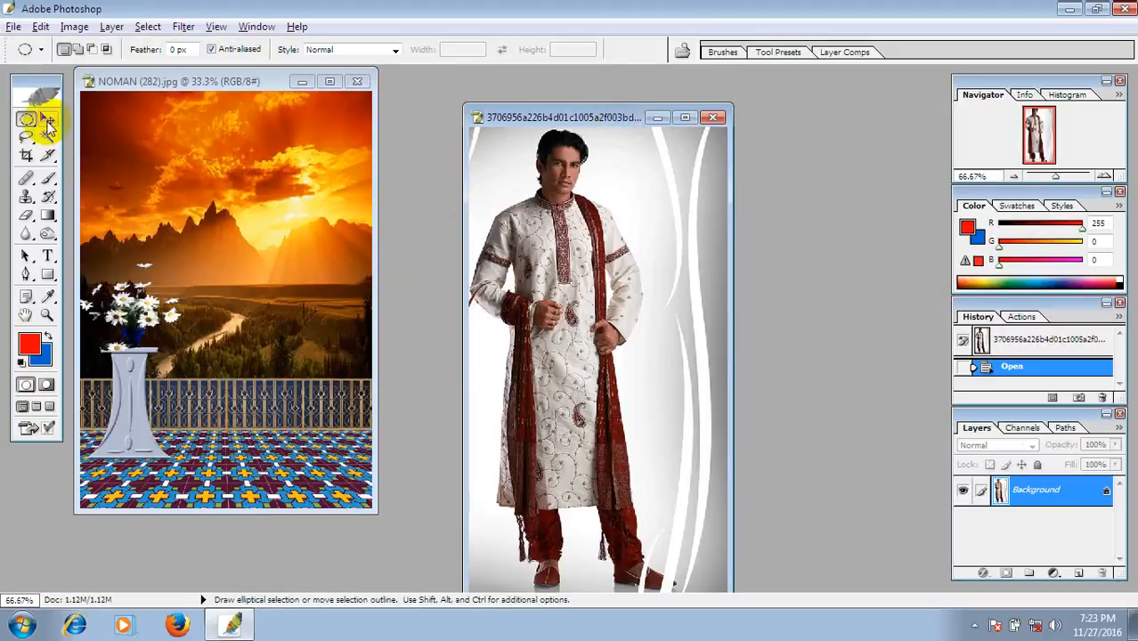
- Maximize the man's photo and switch it to full screen mode with the menu bar
{"action": "left_click", "coordinate": [48, 121]}
{"action": "left_click", "coordinate": [684, 117]}
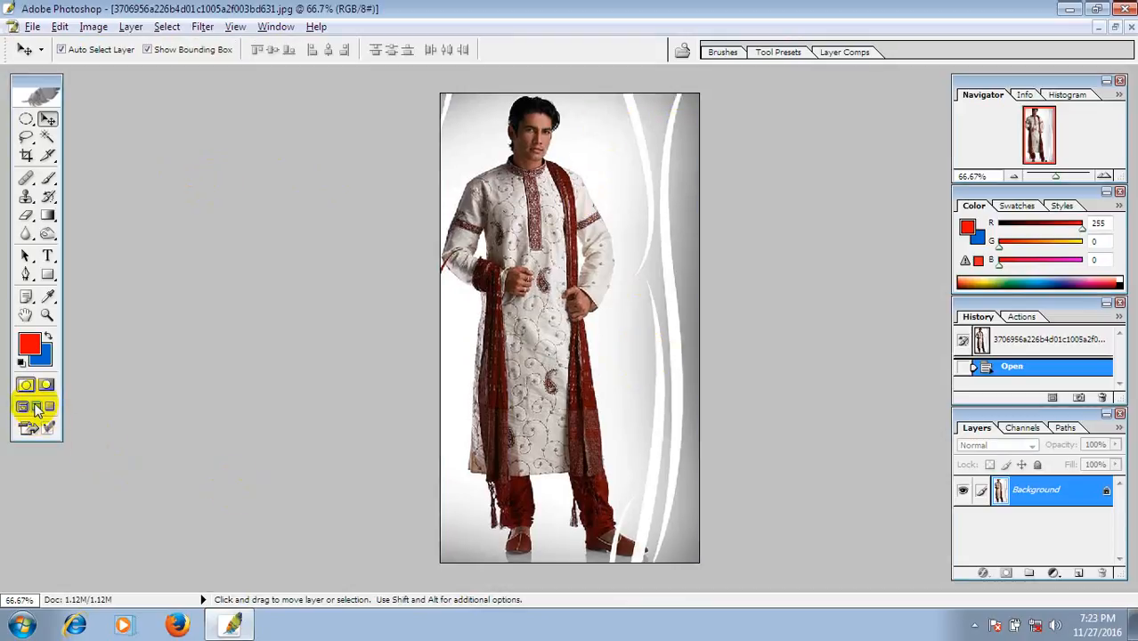
{"action": "left_click", "coordinate": [38, 409]}
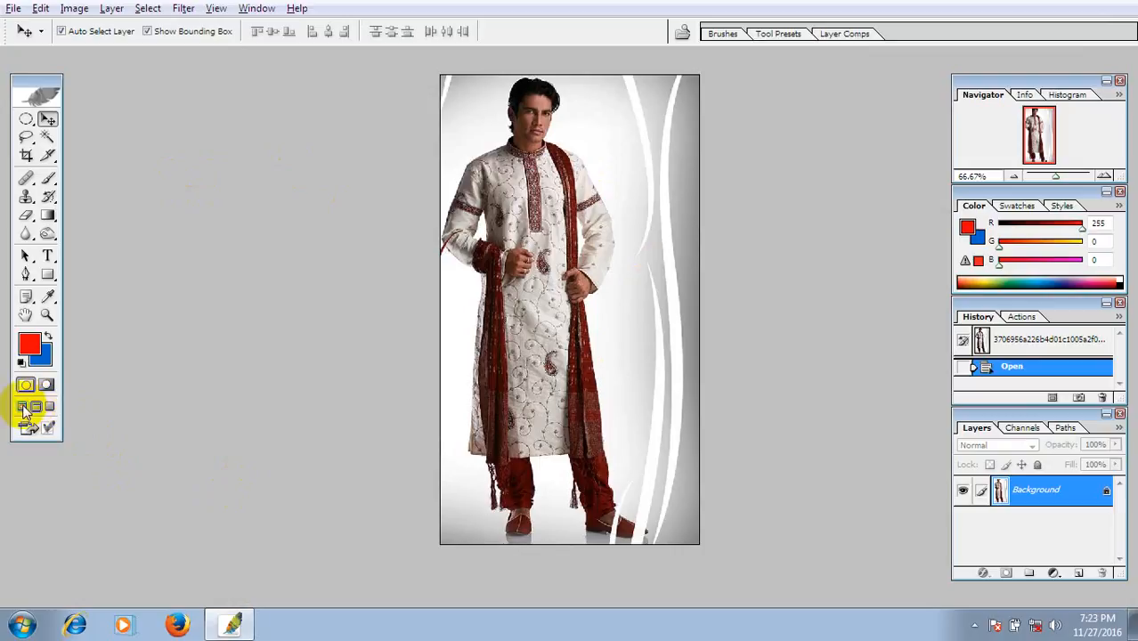
- Start a Pen tool path under the heel of the man's forward shoe, with a curved first segment whose outgoing handle is removed
{"action": "left_click_drag", "start_coordinate": [630, 305], "coordinate": [614, 101]}
{"action": "left_click", "coordinate": [628, 288], "text": "ctrl"}
{"action": "left_click", "coordinate": [627, 288], "text": "ctrl"}
{"action": "left_click", "coordinate": [628, 288], "text": "ctrl"}
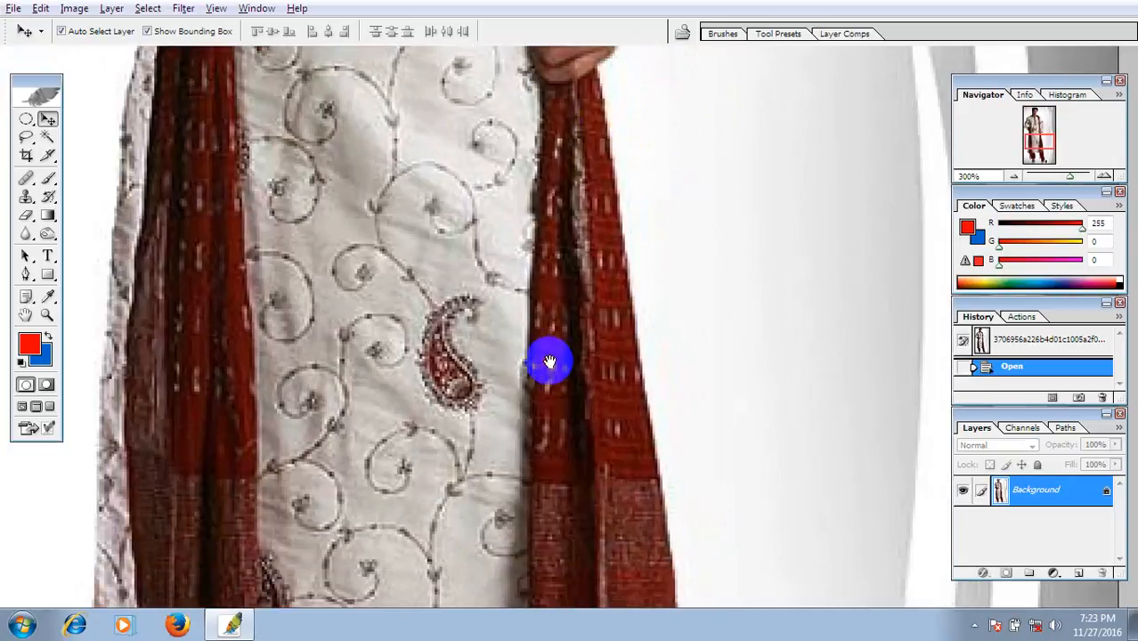
{"action": "left_click_drag", "start_coordinate": [548, 360], "coordinate": [437, 181]}
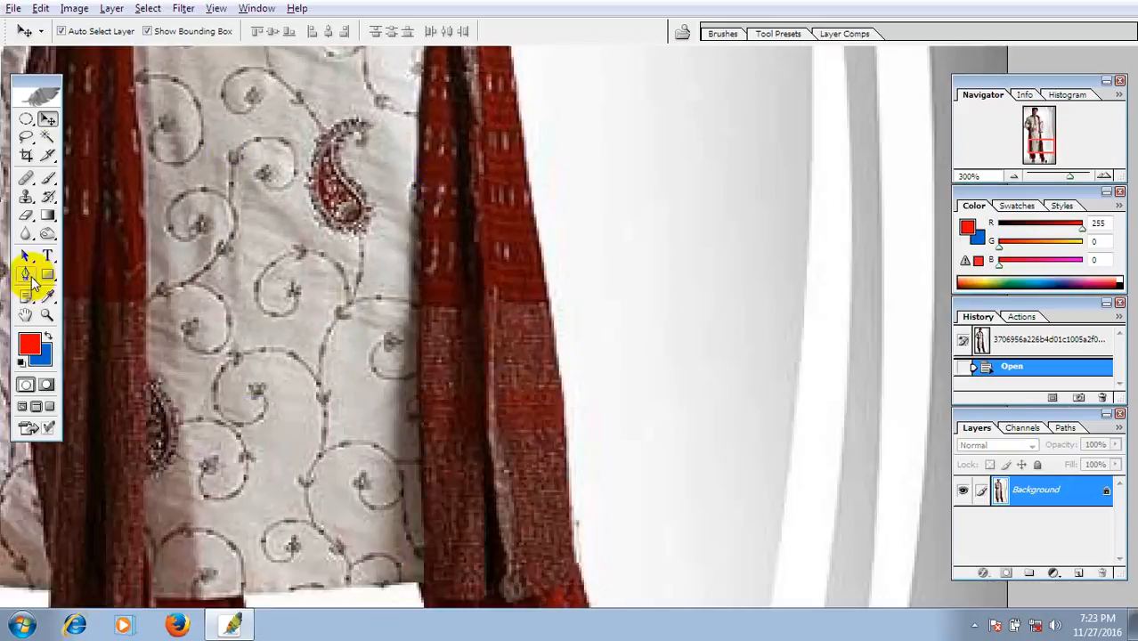
{"action": "left_click", "coordinate": [28, 276]}
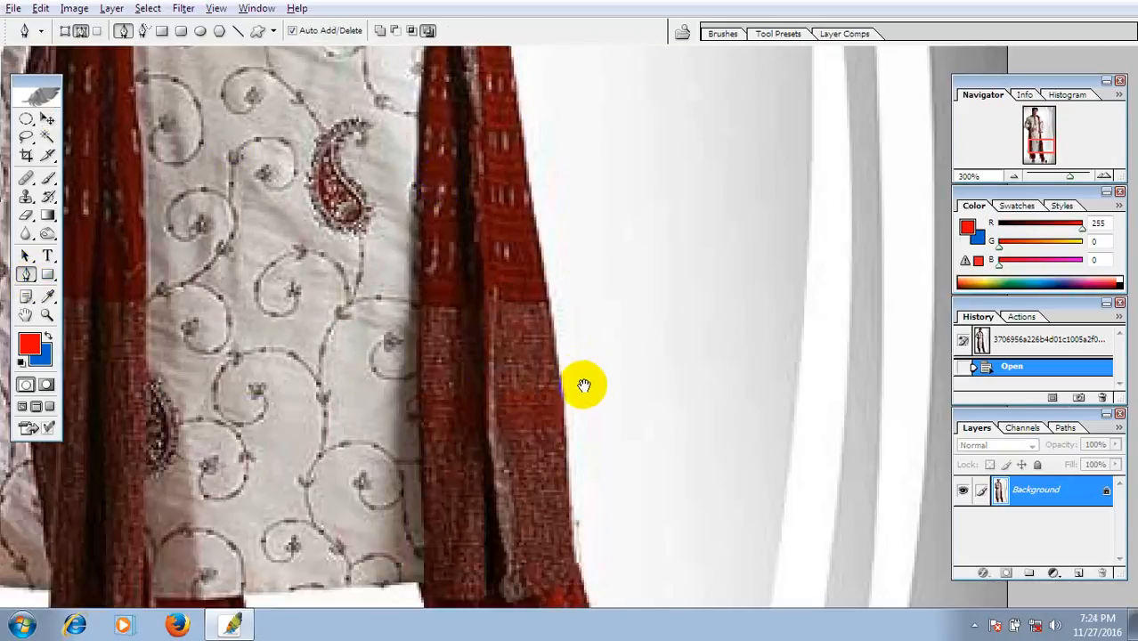
{"action": "left_click_drag", "start_coordinate": [617, 468], "coordinate": [619, 142]}
{"action": "left_click_drag", "start_coordinate": [695, 485], "coordinate": [578, 124]}
{"action": "left_click_drag", "start_coordinate": [567, 289], "coordinate": [787, 381]}
{"action": "left_click_drag", "start_coordinate": [695, 336], "coordinate": [545, 417]}
{"action": "left_click", "coordinate": [540, 416], "text": "ctrl"}
{"action": "left_click", "coordinate": [541, 420], "text": "ctrl"}
{"action": "left_click_drag", "start_coordinate": [496, 524], "coordinate": [445, 354]}
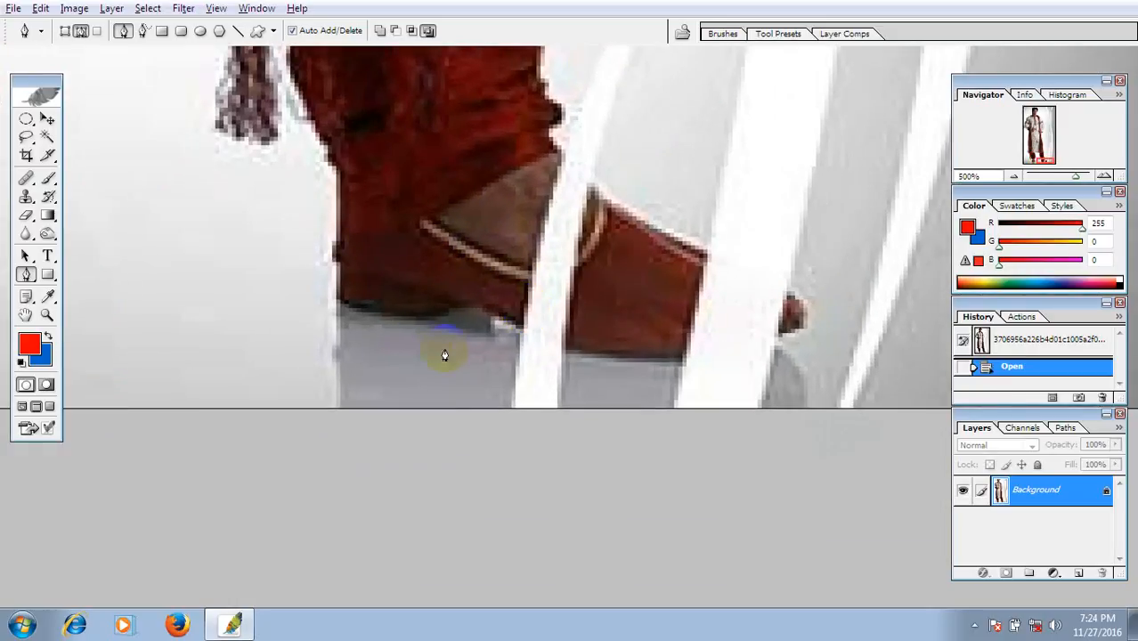
{"action": "left_click", "coordinate": [414, 323]}
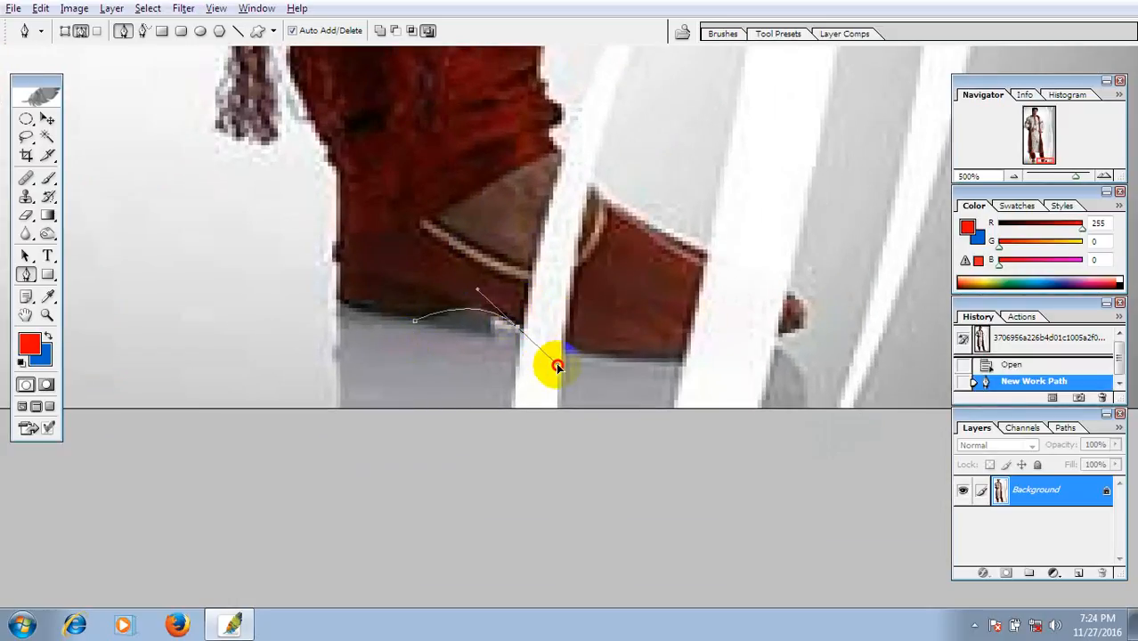
{"action": "mouse_move", "coordinate": [554, 366]}
{"action": "left_mouse_down"}
{"action": "mouse_move", "coordinate": [581, 241]}
{"action": "mouse_move", "coordinate": [592, 440]}
{"action": "mouse_move", "coordinate": [495, 351]}
{"action": "mouse_move", "coordinate": [616, 326]}
{"action": "mouse_move", "coordinate": [632, 420]}
{"action": "mouse_move", "coordinate": [589, 373]}
{"action": "mouse_move", "coordinate": [500, 316]}
{"action": "mouse_move", "coordinate": [501, 459]}
{"action": "mouse_move", "coordinate": [642, 363]}
{"action": "mouse_move", "coordinate": [586, 441]}
{"action": "mouse_move", "coordinate": [581, 348]}
{"action": "mouse_move", "coordinate": [555, 362]}
{"action": "left_mouse_up"}
{"action": "left_click", "coordinate": [518, 335]}
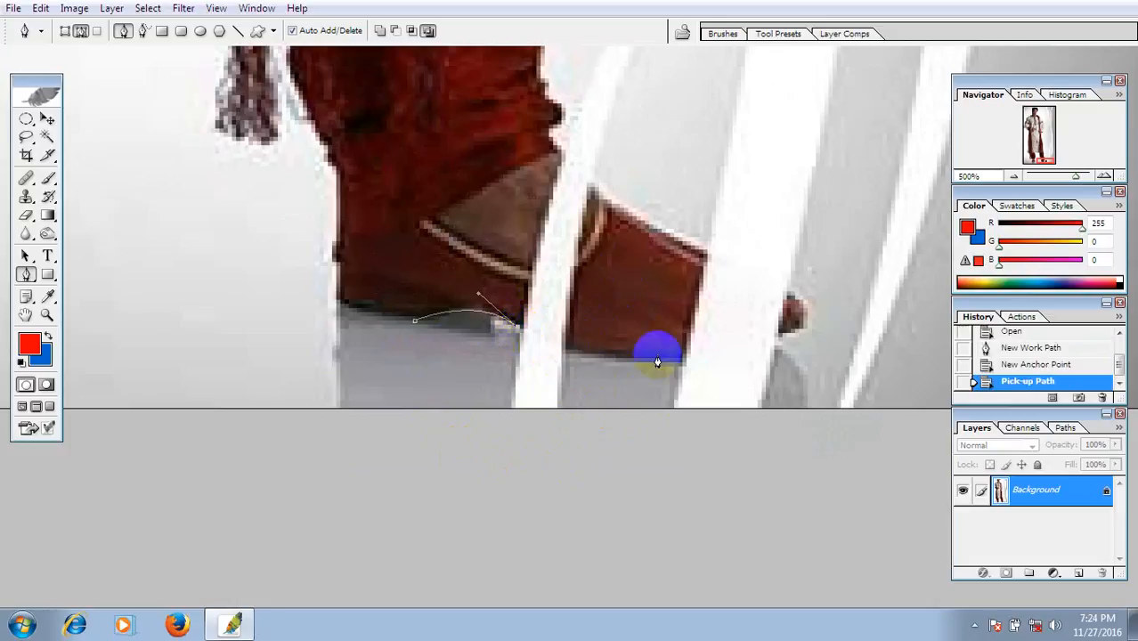
- Continue the path along the shoe sole, around the toe tip and back onto the top of the shoe
{"action": "left_click_drag", "start_coordinate": [694, 354], "coordinate": [810, 289]}
{"action": "left_click", "coordinate": [694, 352]}
{"action": "left_click", "coordinate": [806, 323]}
{"action": "left_click_drag", "start_coordinate": [682, 234], "coordinate": [529, 177]}
{"action": "left_click", "coordinate": [682, 234]}
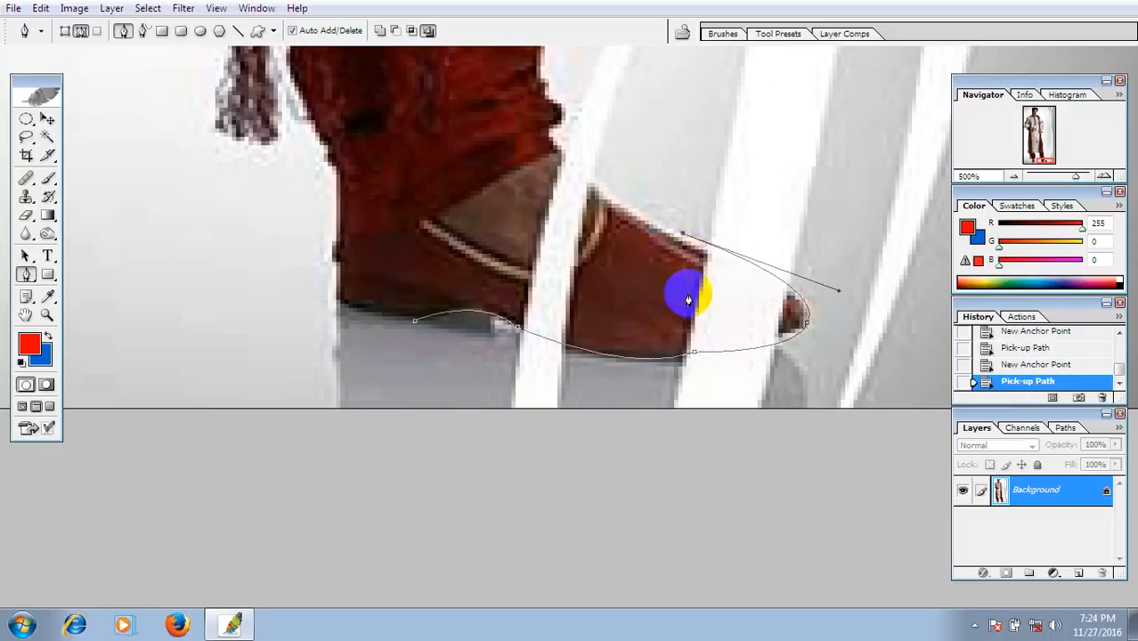
- Trace the path from the top of the shoe over the ankle to the first trouser fold
{"action": "left_click_drag", "start_coordinate": [646, 235], "coordinate": [728, 444]}
{"action": "left_click_drag", "start_coordinate": [661, 383], "coordinate": [630, 345]}
{"action": "left_click", "coordinate": [660, 382]}
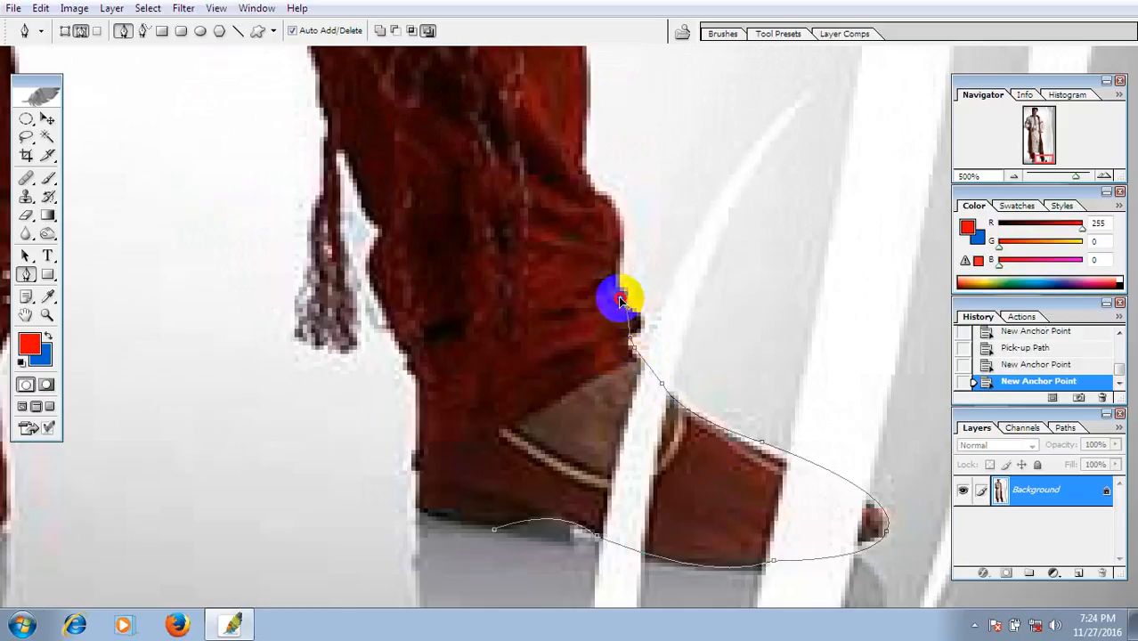
{"action": "left_click_drag", "start_coordinate": [620, 301], "coordinate": [589, 285]}
{"action": "left_click", "coordinate": [624, 303]}
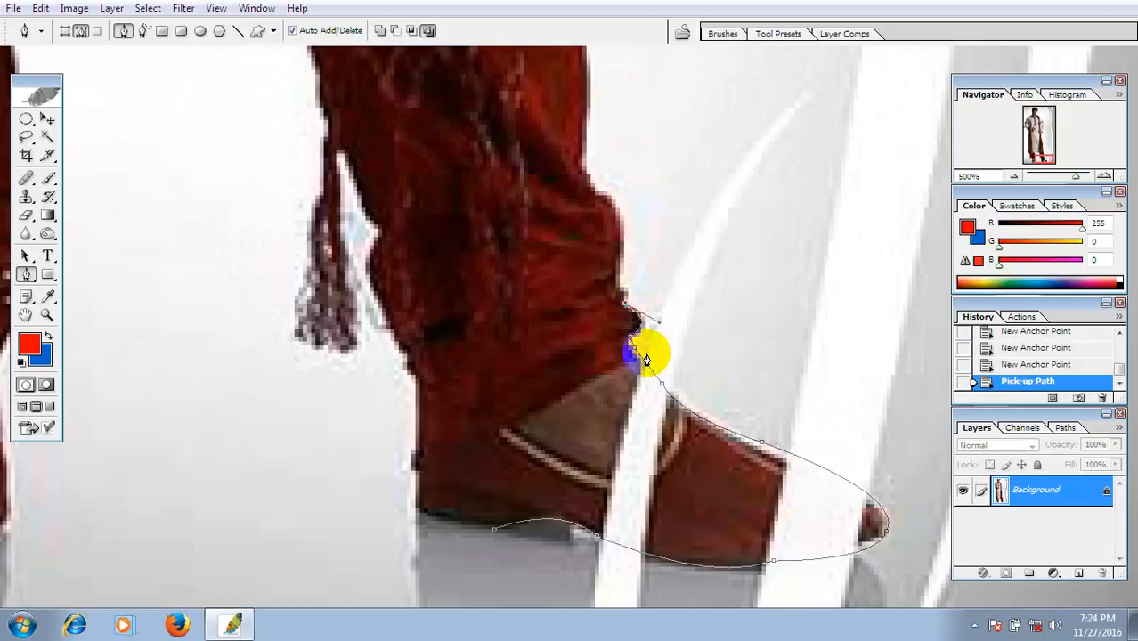
- Follow the outer edge of the bunched red trouser folds above the ankle with curved anchor points
{"action": "left_click_drag", "start_coordinate": [664, 395], "coordinate": [678, 554]}
{"action": "left_click_drag", "start_coordinate": [631, 437], "coordinate": [640, 387]}
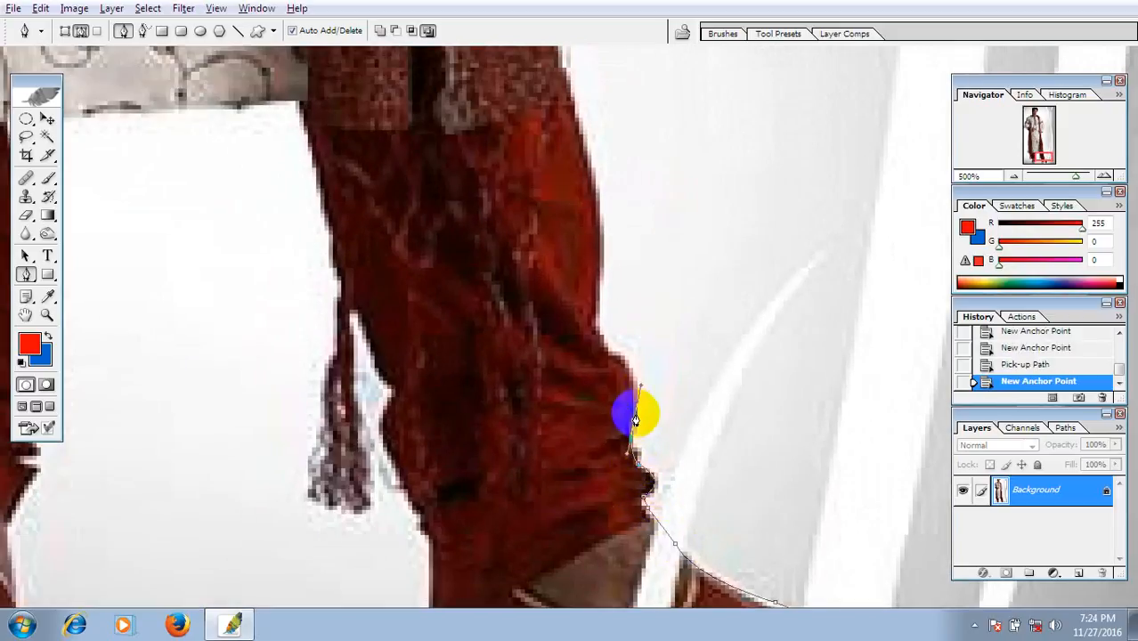
{"action": "left_click", "coordinate": [633, 419]}
{"action": "left_click_drag", "start_coordinate": [634, 432], "coordinate": [702, 529]}
{"action": "left_click_drag", "start_coordinate": [670, 437], "coordinate": [624, 391]}
{"action": "left_click", "coordinate": [669, 434]}
- Replace the misplaced calf anchor and extend the path up the outer trouser leg to the scarf's lower end
{"action": "left_click_drag", "start_coordinate": [672, 325], "coordinate": [668, 283]}
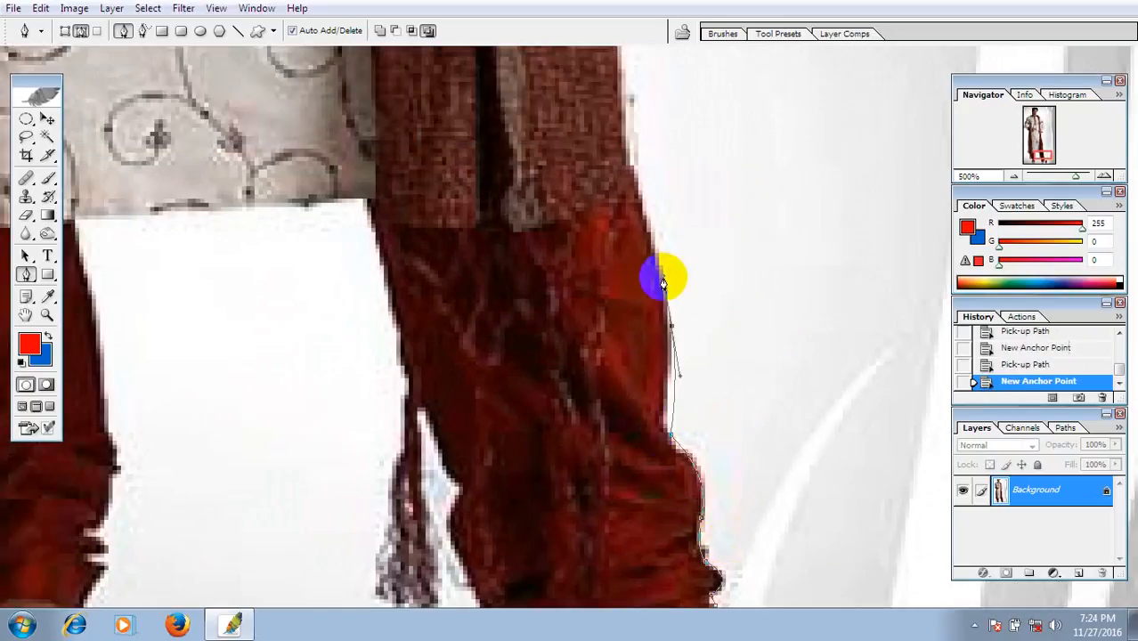
{"action": "key", "text": "ctrl+z"}
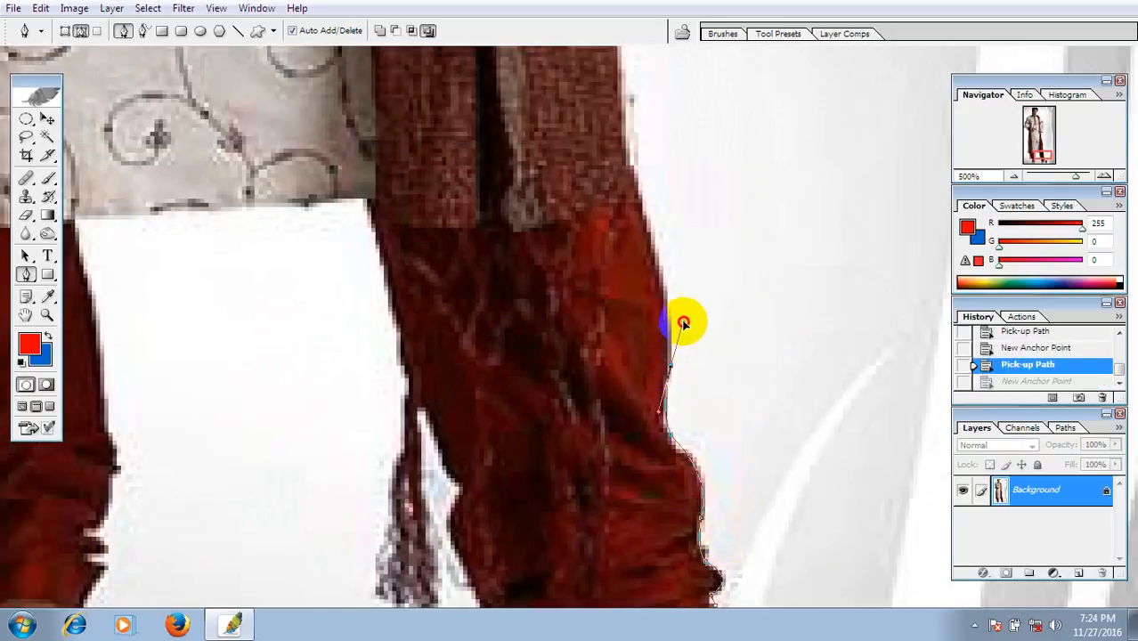
{"action": "left_click_drag", "start_coordinate": [684, 322], "coordinate": [683, 322]}
{"action": "left_click", "coordinate": [670, 365]}
{"action": "left_click_drag", "start_coordinate": [593, 109], "coordinate": [634, 103]}
{"action": "left_click", "coordinate": [665, 170]}
{"action": "left_click_drag", "start_coordinate": [660, 157], "coordinate": [679, 347]}
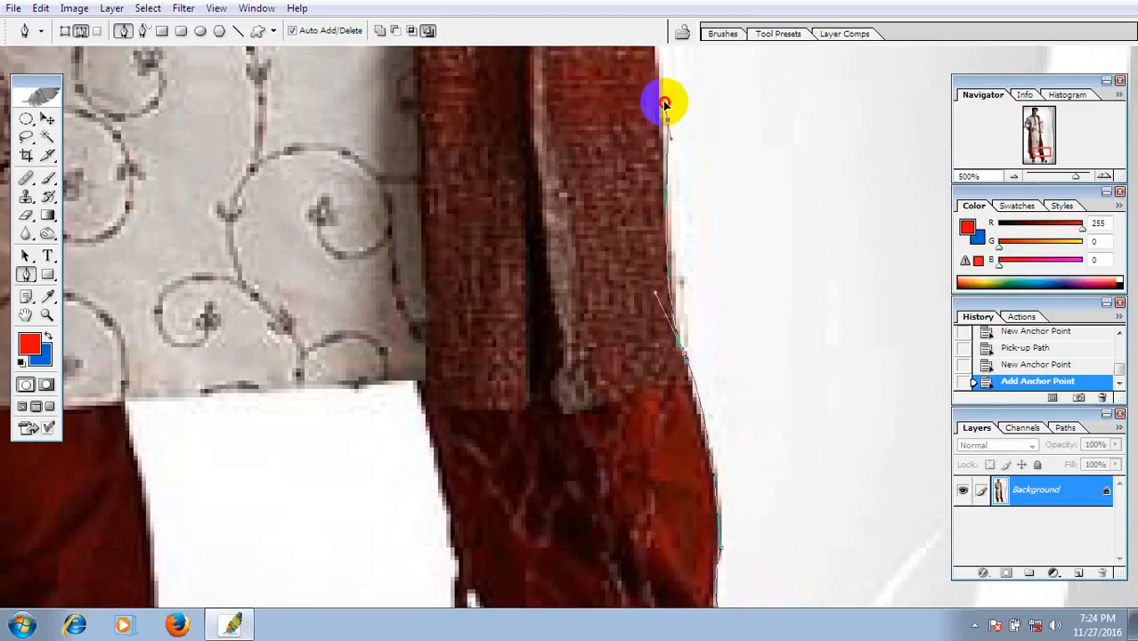
{"action": "left_click_drag", "start_coordinate": [664, 105], "coordinate": [664, 103]}
{"action": "key", "text": "ctrl+alt+z"}
{"action": "key", "text": "ctrl+alt+z"}
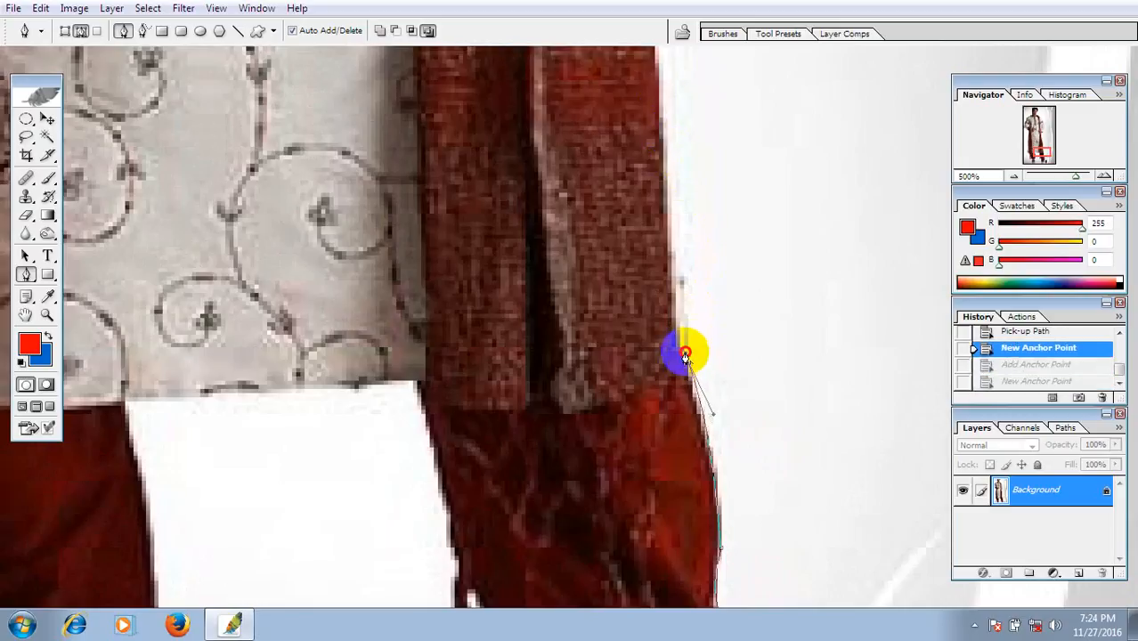
- Continue the path up the outer edge of the hanging red scarf to the hand that holds it
{"action": "left_click", "coordinate": [685, 352]}
{"action": "left_click_drag", "start_coordinate": [677, 262], "coordinate": [675, 354]}
{"action": "left_click_drag", "start_coordinate": [663, 246], "coordinate": [660, 177]}
{"action": "left_click_drag", "start_coordinate": [654, 133], "coordinate": [682, 375]}
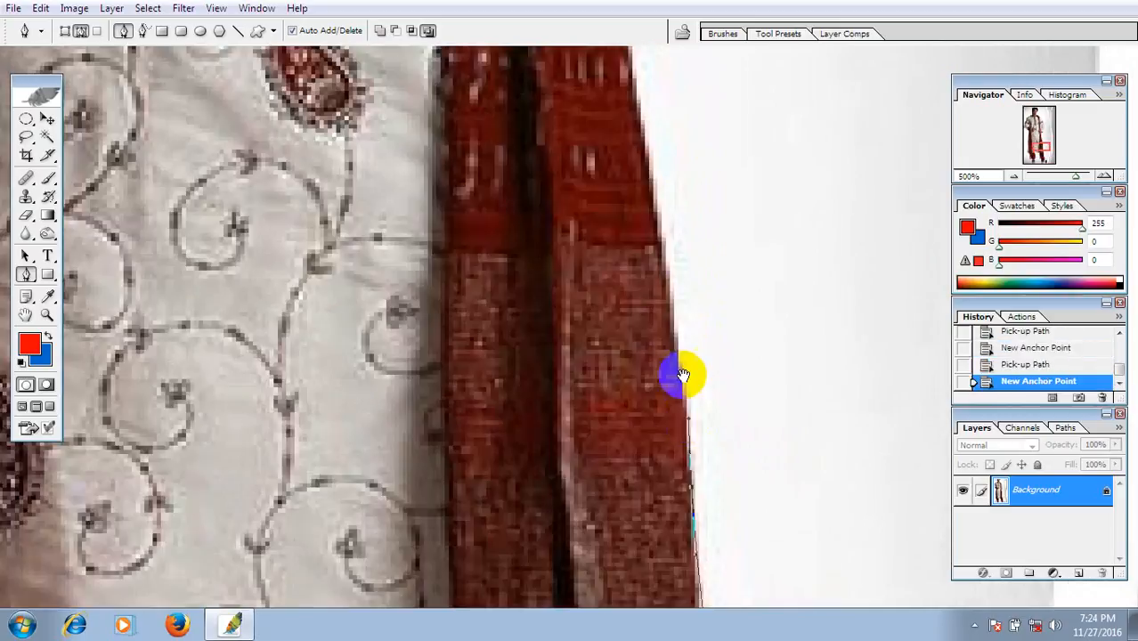
{"action": "left_click_drag", "start_coordinate": [670, 292], "coordinate": [659, 214]}
{"action": "left_click_drag", "start_coordinate": [660, 125], "coordinate": [721, 391]}
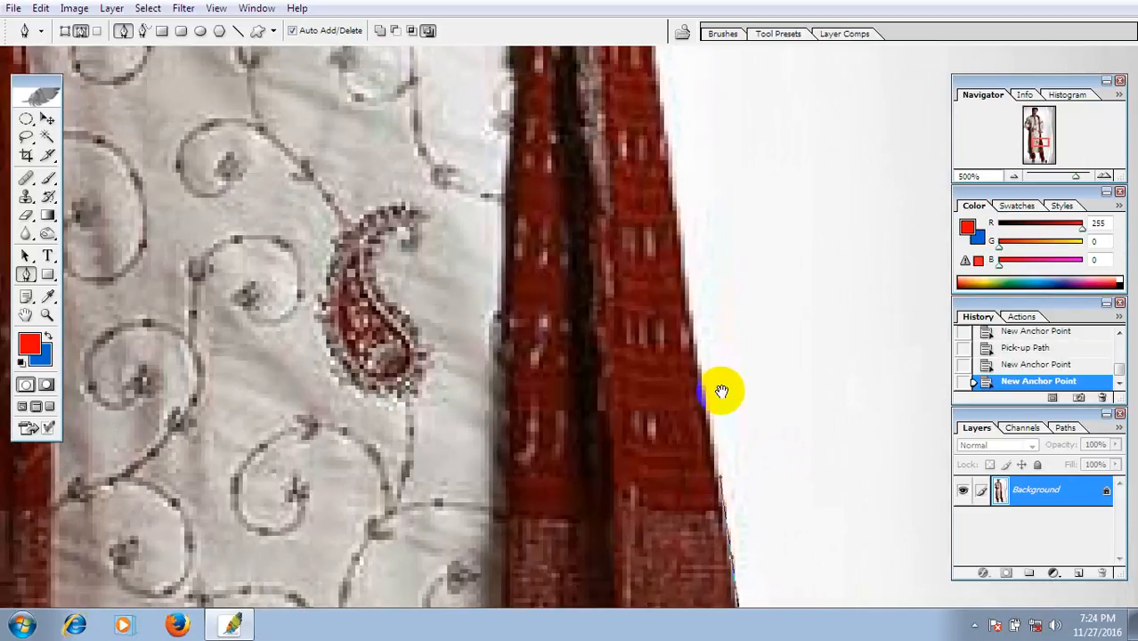
{"action": "left_click_drag", "start_coordinate": [677, 220], "coordinate": [744, 485]}
{"action": "left_click_drag", "start_coordinate": [686, 204], "coordinate": [675, 348]}
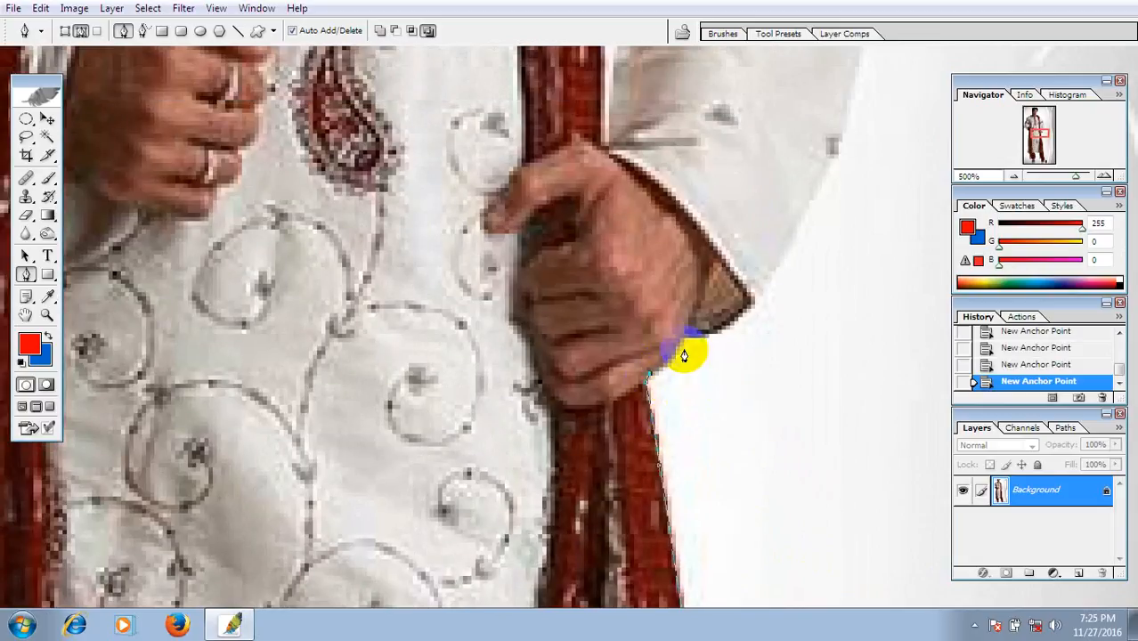
- Trace the path around the hand and cuff and up the outside of the sleeve to the embroidered armband
{"action": "left_click_drag", "start_coordinate": [693, 341], "coordinate": [783, 258]}
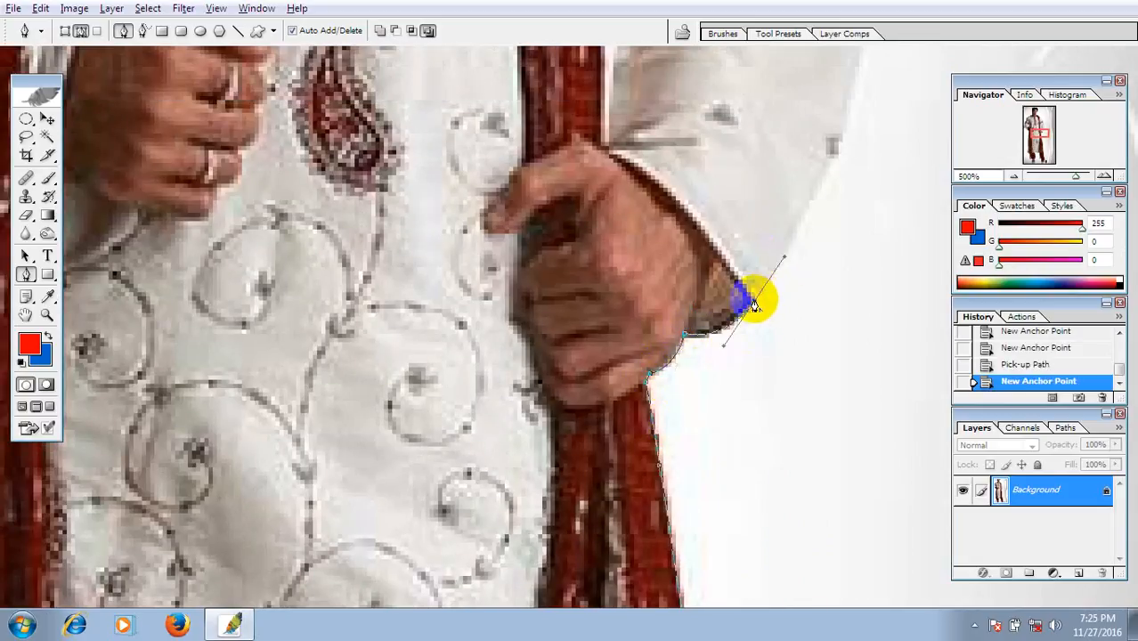
{"action": "left_click_drag", "start_coordinate": [780, 330], "coordinate": [670, 539]}
{"action": "left_click_drag", "start_coordinate": [752, 245], "coordinate": [762, 310]}
{"action": "left_click", "coordinate": [694, 136]}
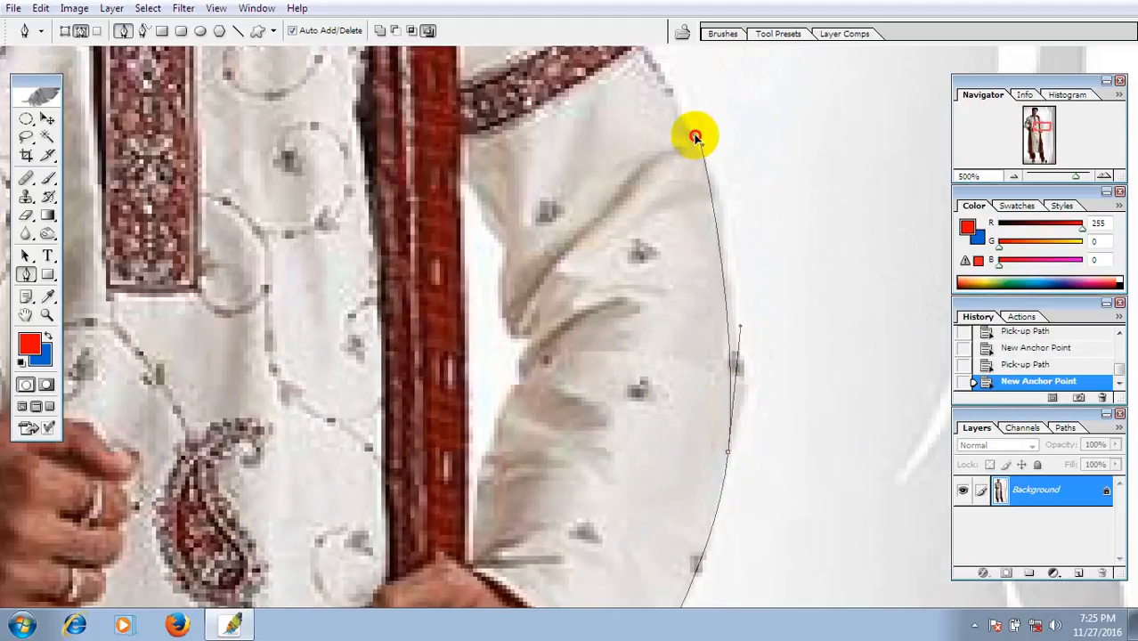
{"action": "left_click_drag", "start_coordinate": [695, 136], "coordinate": [664, 86]}
{"action": "left_click_drag", "start_coordinate": [710, 187], "coordinate": [814, 562]}
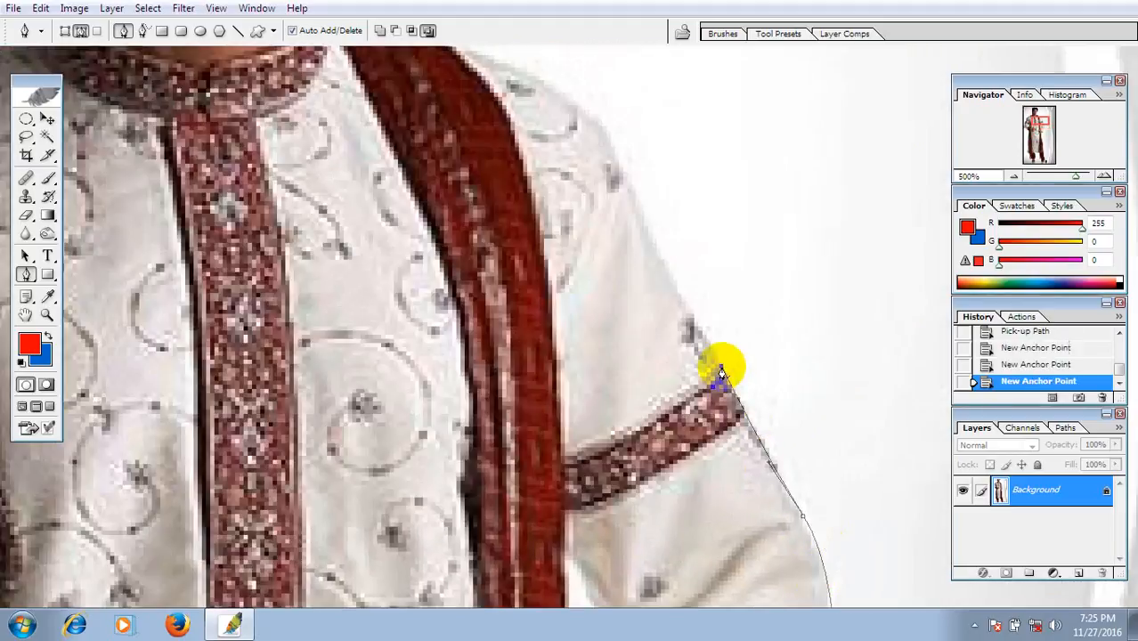
- Extend the path up the upper sleeve and over the shoulder to the red scarf
{"action": "left_click", "coordinate": [685, 307]}
{"action": "left_click_drag", "start_coordinate": [685, 307], "coordinate": [795, 464]}
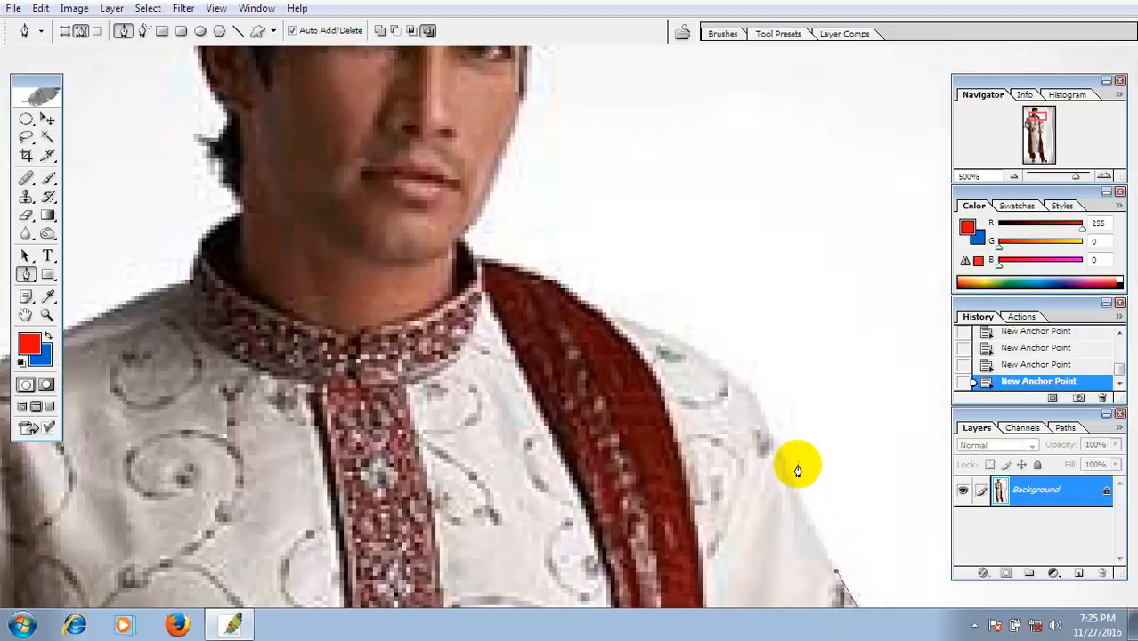
{"action": "left_click_drag", "start_coordinate": [759, 406], "coordinate": [800, 536]}
{"action": "left_click_drag", "start_coordinate": [650, 443], "coordinate": [524, 408]}
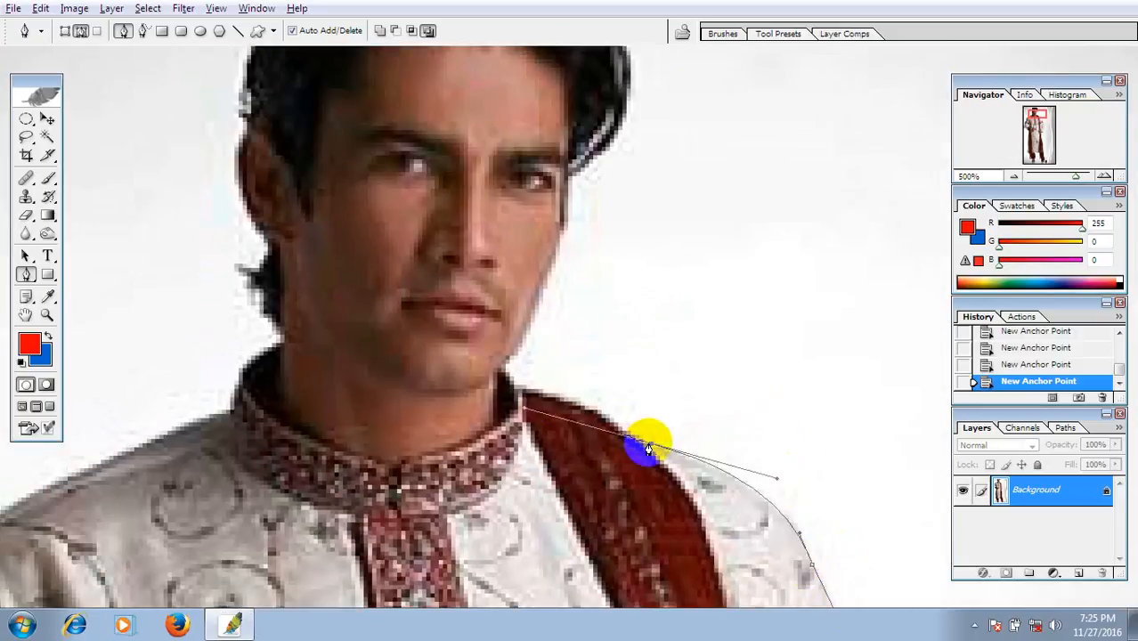
- Replace the misplaced shoulder anchor and extend the path over the red scarf and collar edge to the jaw
{"action": "key", "text": "ctrl+z"}
{"action": "left_click", "coordinate": [651, 444], "text": "alt"}
{"action": "left_click_drag", "start_coordinate": [633, 460], "coordinate": [678, 439]}
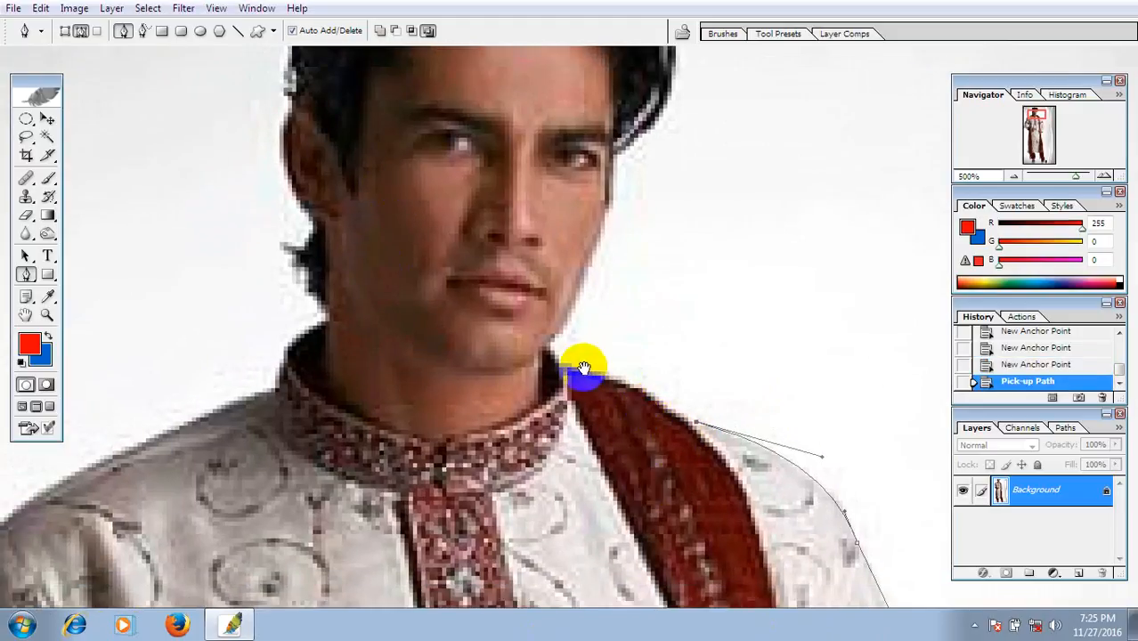
{"action": "left_click", "coordinate": [583, 367], "text": "ctrl"}
{"action": "left_click", "coordinate": [584, 368], "text": "ctrl"}
{"action": "left_click", "coordinate": [584, 361], "text": "ctrl"}
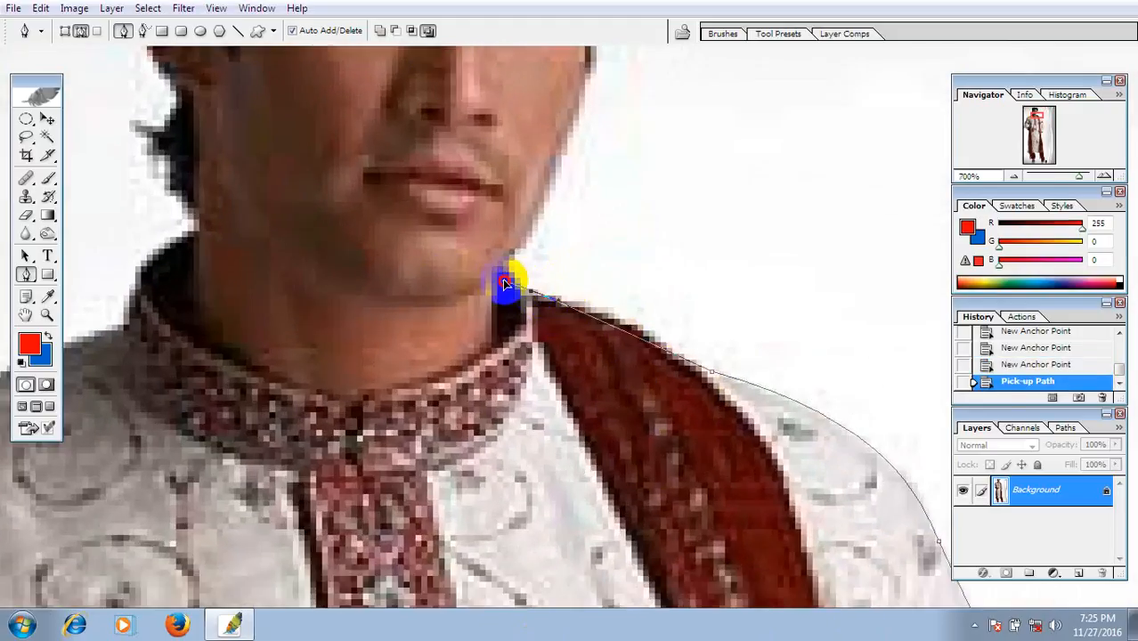
{"action": "left_click", "coordinate": [432, 273]}
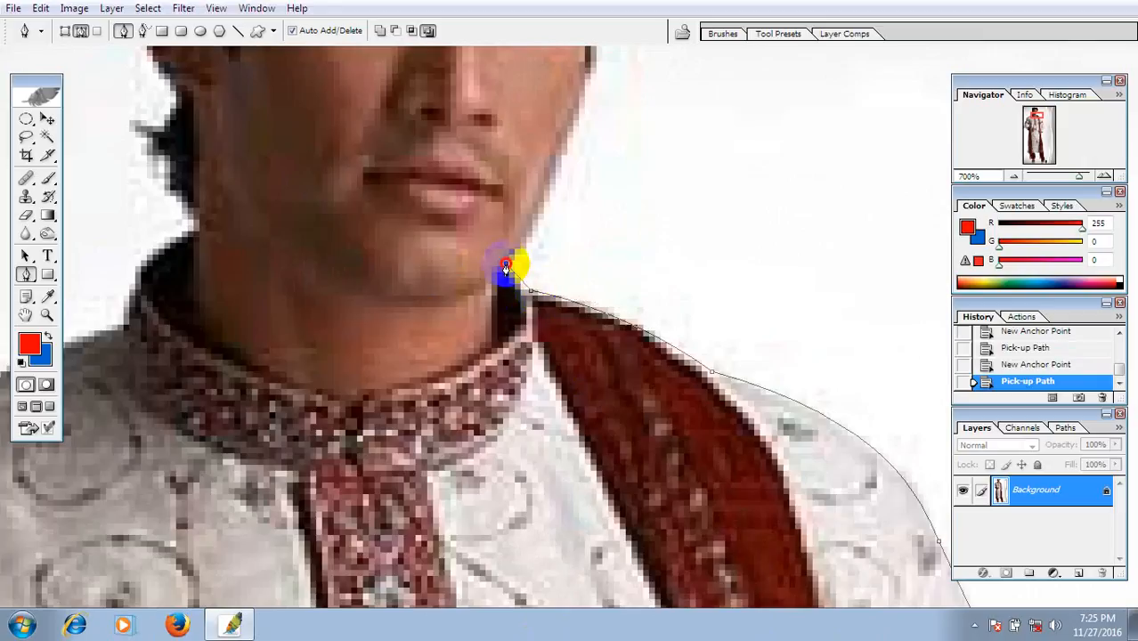
{"action": "left_click", "coordinate": [506, 263]}
- Trace the path up the jaw and cheek to the hairline beside the eye
{"action": "left_click_drag", "start_coordinate": [523, 253], "coordinate": [579, 439]}
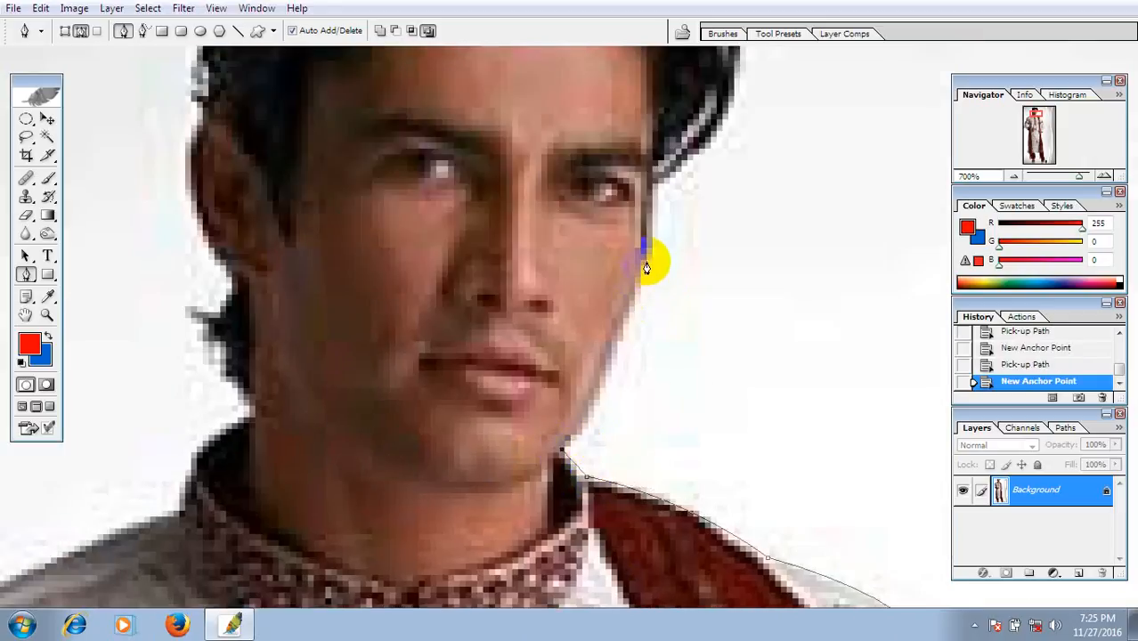
{"action": "left_click_drag", "start_coordinate": [647, 264], "coordinate": [668, 160]}
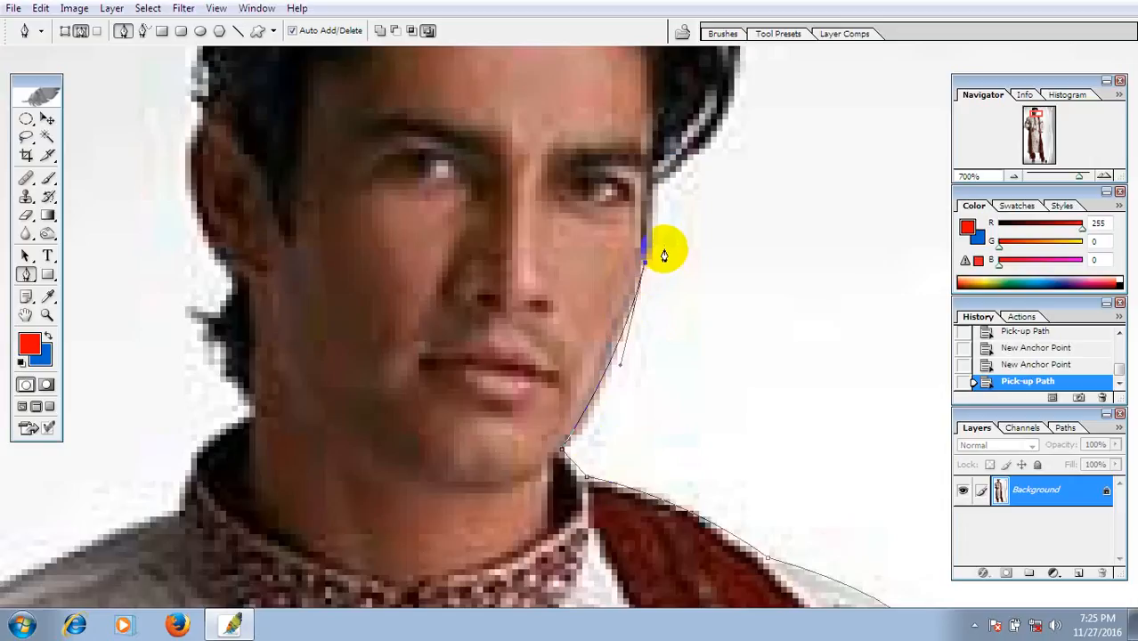
{"action": "left_click_drag", "start_coordinate": [665, 246], "coordinate": [635, 386]}
{"action": "left_click_drag", "start_coordinate": [628, 299], "coordinate": [625, 466]}
{"action": "left_click", "coordinate": [627, 331], "text": "alt"}
- Undo the misplaced hair anchor and trace the path around the protruding lock of hair beside the forehead
{"action": "key", "text": "ctrl+z"}
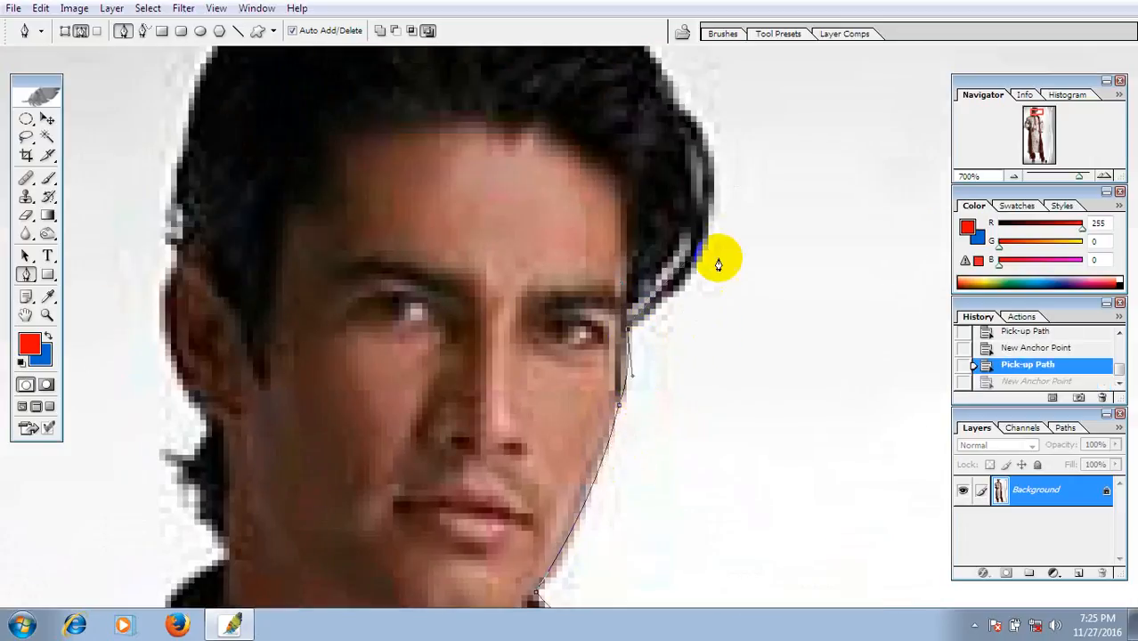
{"action": "left_click_drag", "start_coordinate": [713, 206], "coordinate": [679, 255]}
{"action": "left_click", "coordinate": [683, 351], "text": "alt"}
{"action": "left_click_drag", "start_coordinate": [656, 300], "coordinate": [630, 359]}
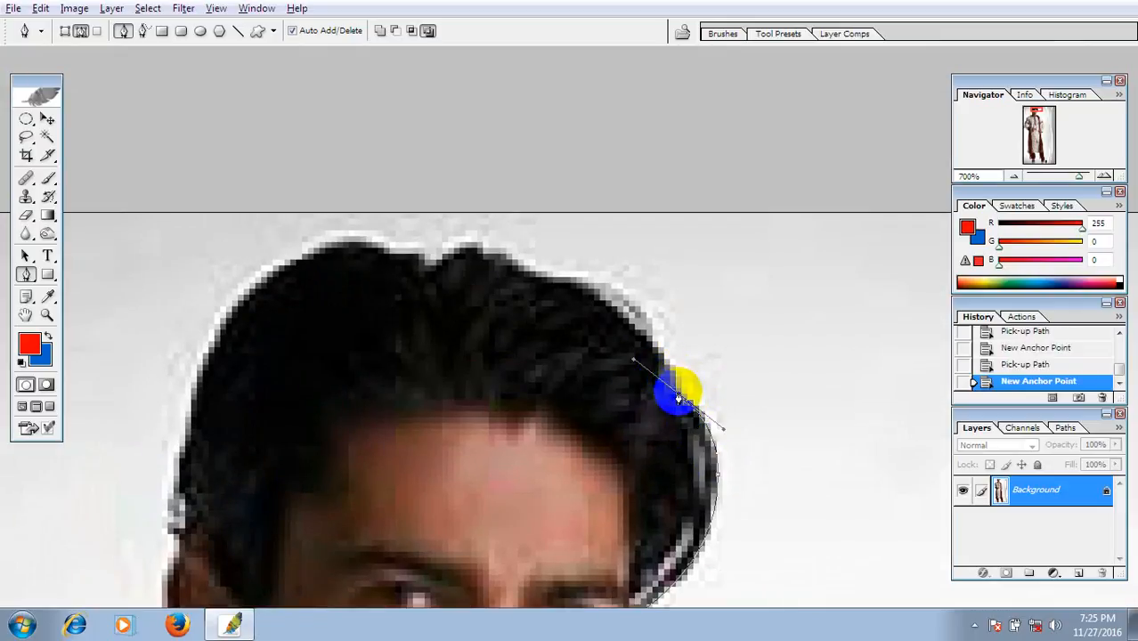
{"action": "left_click", "coordinate": [677, 396], "text": "alt"}
- Continue the path over the top of the hair, following the dip at the parting
{"action": "left_click_drag", "start_coordinate": [574, 281], "coordinate": [503, 303]}
{"action": "left_click", "coordinate": [606, 338], "text": "alt"}
{"action": "left_click_drag", "start_coordinate": [595, 337], "coordinate": [691, 361]}
{"action": "left_click", "coordinate": [629, 445], "text": "alt"}
{"action": "left_click_drag", "start_coordinate": [529, 348], "coordinate": [425, 438]}
{"action": "left_click", "coordinate": [526, 346], "text": "alt"}
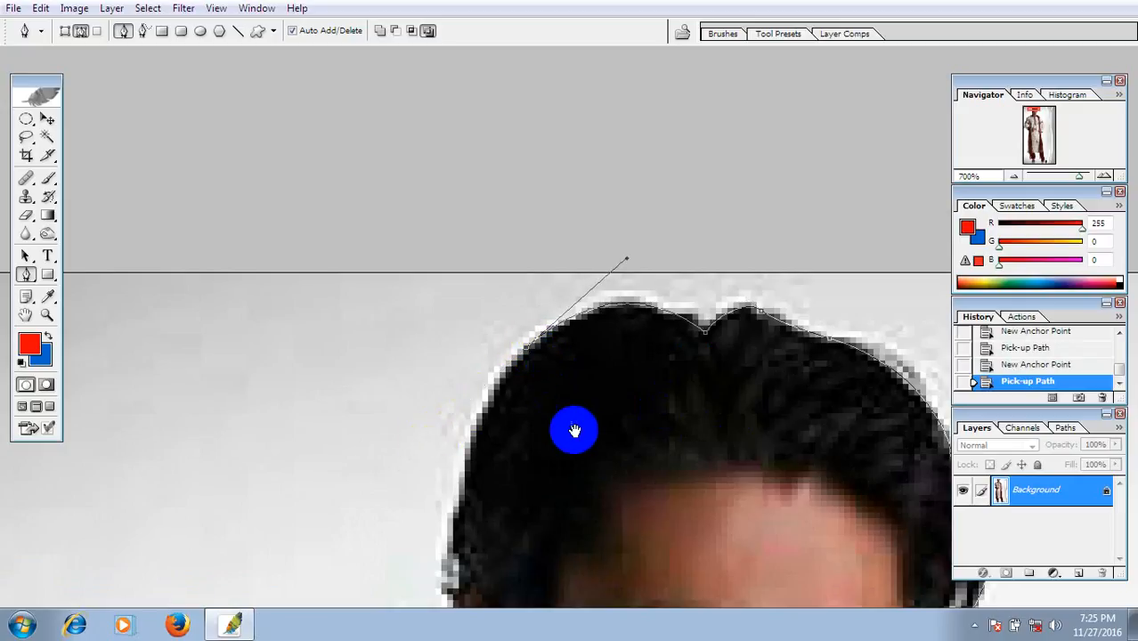
- Extend the path down the far side of the hair to just above the ear
{"action": "left_click_drag", "start_coordinate": [571, 432], "coordinate": [516, 197]}
{"action": "left_click_drag", "start_coordinate": [404, 328], "coordinate": [419, 454]}
{"action": "left_click", "coordinate": [404, 325], "text": "alt"}
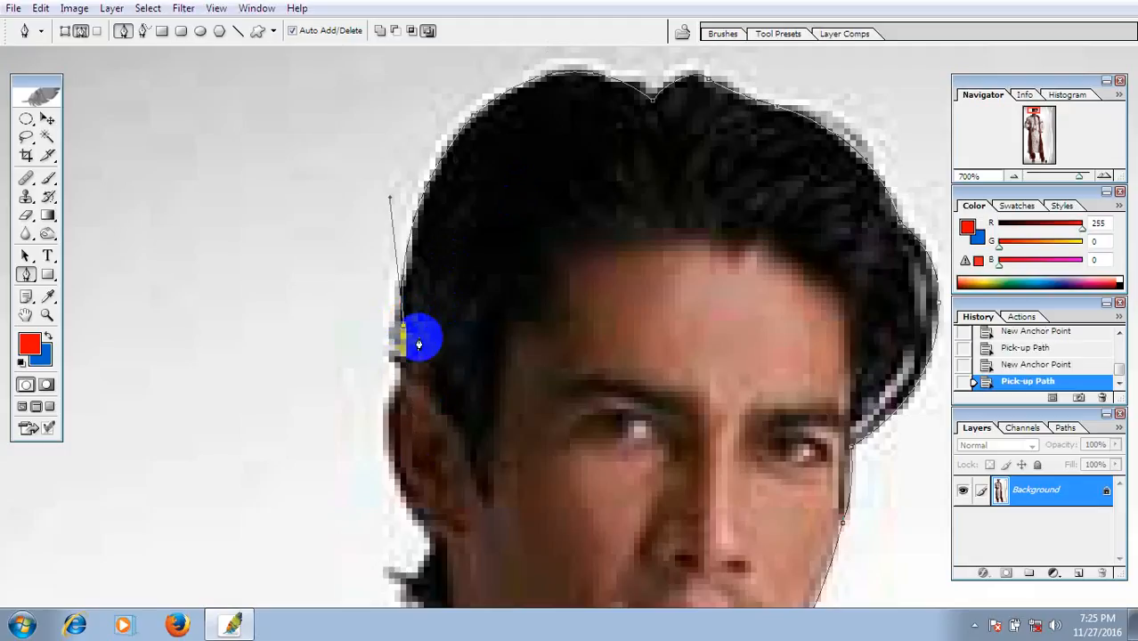
- Trace the path around the ear and the hair at the nape down to the collar
{"action": "left_click_drag", "start_coordinate": [477, 384], "coordinate": [467, 272]}
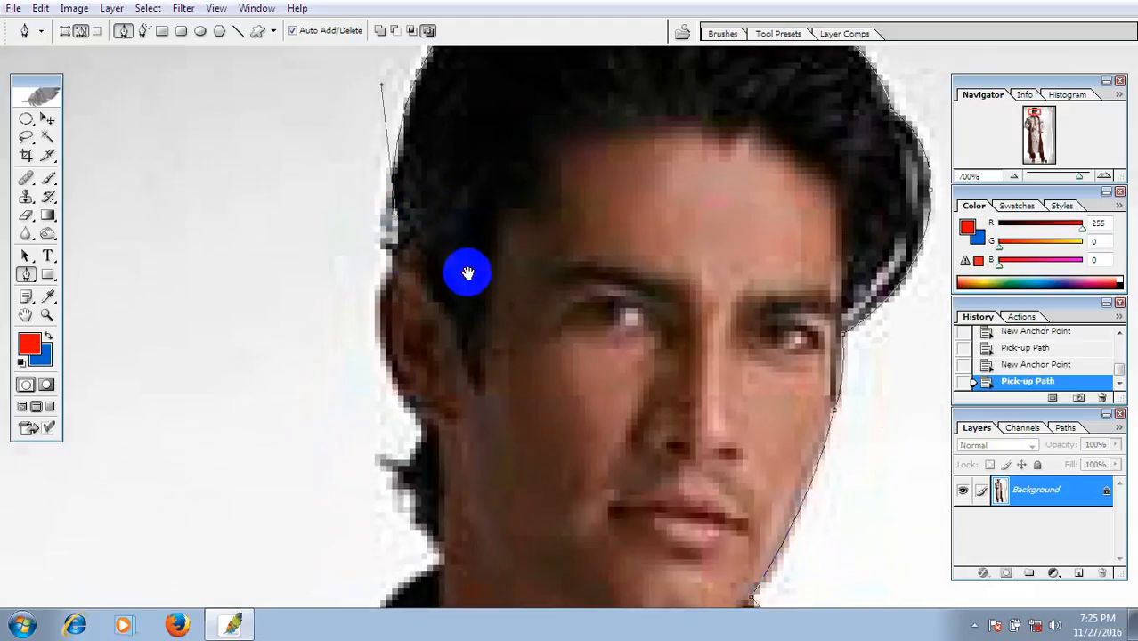
{"action": "left_click", "coordinate": [391, 269], "text": "alt"}
{"action": "left_click_drag", "start_coordinate": [401, 390], "coordinate": [652, 109]}
{"action": "left_click", "coordinate": [398, 386]}
{"action": "key", "text": "ctrl+z"}
{"action": "left_click", "coordinate": [373, 239], "text": "alt"}
{"action": "left_click", "coordinate": [394, 291], "text": "alt"}
{"action": "left_click", "coordinate": [381, 349]}
{"action": "left_click", "coordinate": [370, 311]}
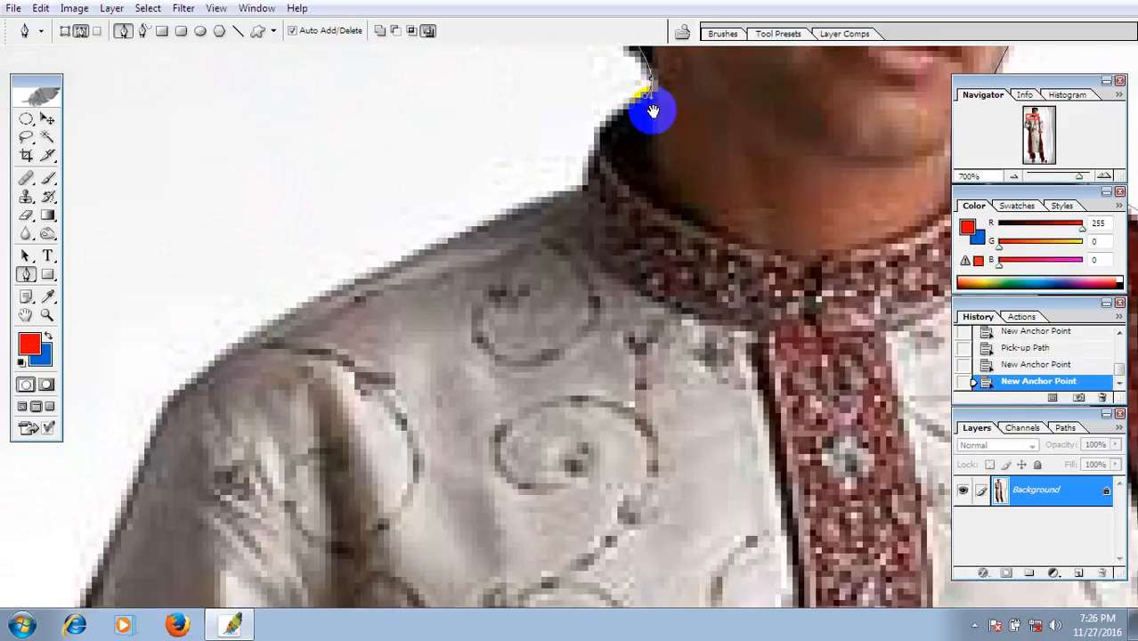
- Follow the outside of the collar and the shoulder line to the top of the sleeve
{"action": "left_click_drag", "start_coordinate": [587, 181], "coordinate": [603, 263]}
{"action": "left_click", "coordinate": [587, 185], "text": "alt"}
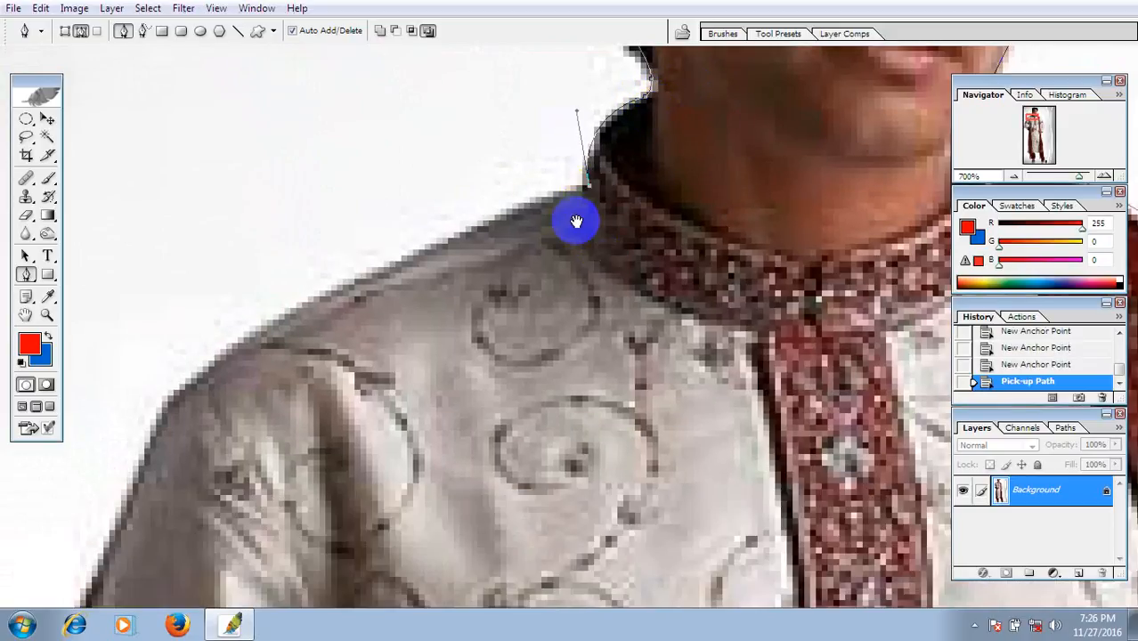
{"action": "left_click_drag", "start_coordinate": [576, 222], "coordinate": [740, 77]}
{"action": "left_click_drag", "start_coordinate": [440, 192], "coordinate": [367, 286]}
{"action": "left_click_drag", "start_coordinate": [260, 360], "coordinate": [198, 455]}
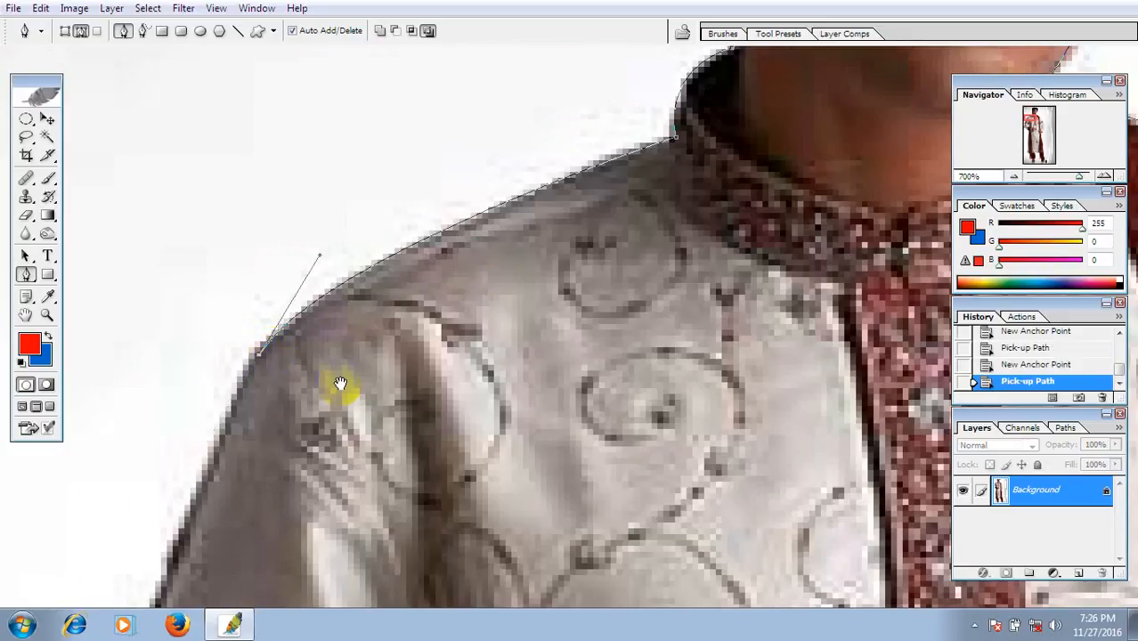
- Extend the path down the outer sleeve, past the embroidered armband, and around the elbow
{"action": "left_click_drag", "start_coordinate": [340, 383], "coordinate": [442, 153]}
{"action": "left_click_drag", "start_coordinate": [253, 405], "coordinate": [472, 140]}
{"action": "left_click", "coordinate": [360, 195], "text": "alt"}
{"action": "left_click_drag", "start_coordinate": [452, 289], "coordinate": [505, 114]}
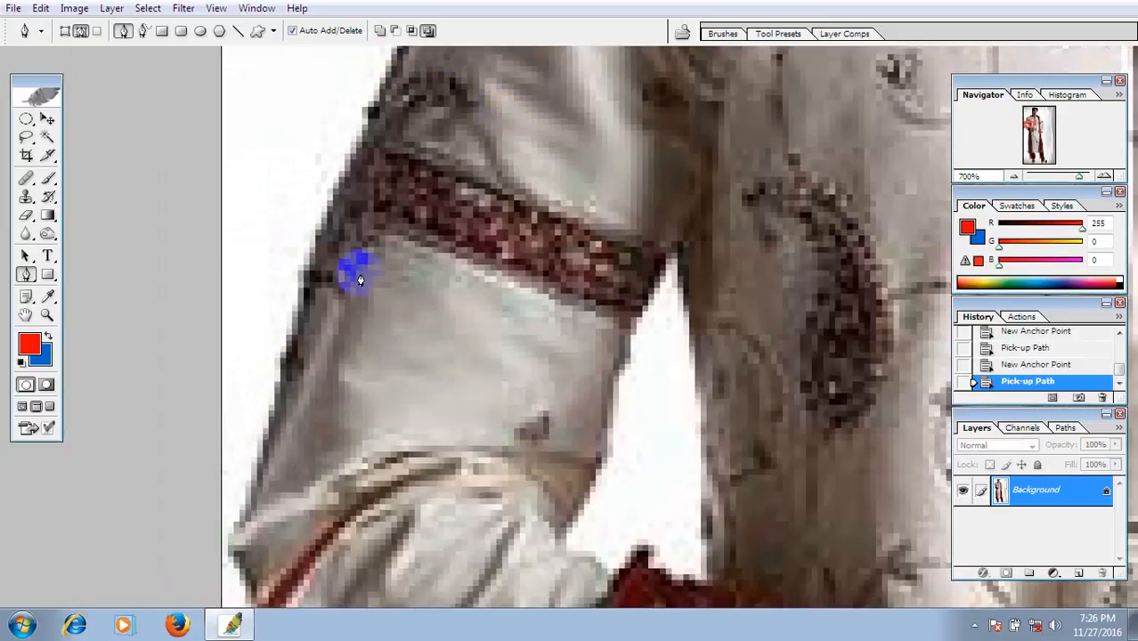
{"action": "left_click_drag", "start_coordinate": [293, 324], "coordinate": [294, 447]}
{"action": "left_click_drag", "start_coordinate": [294, 447], "coordinate": [286, 304]}
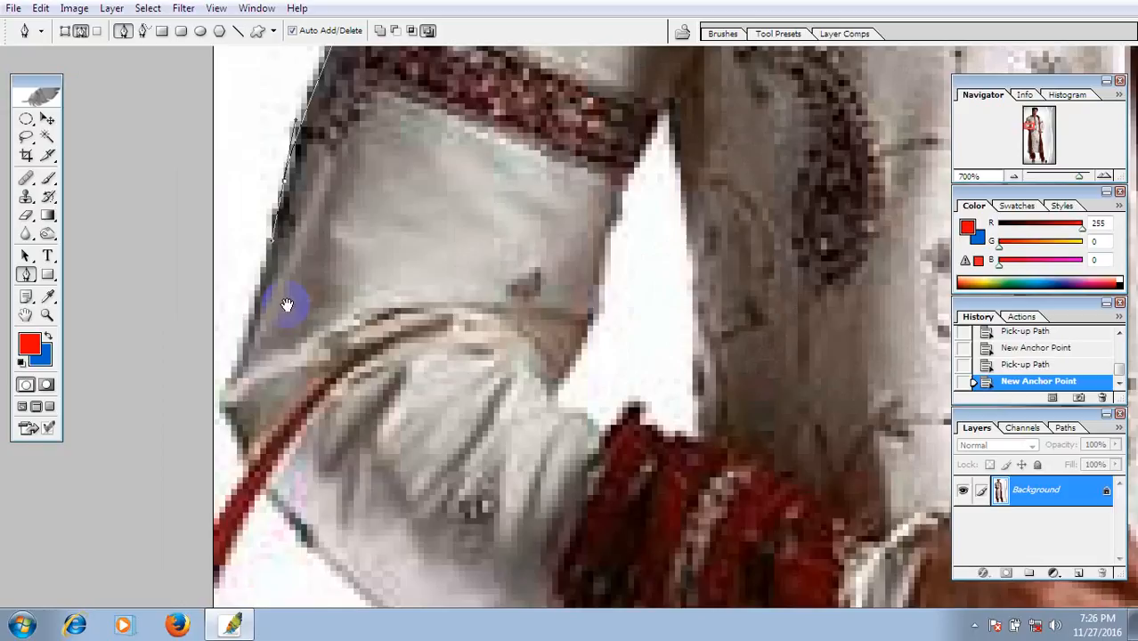
{"action": "mouse_move", "coordinate": [231, 428]}
{"action": "left_mouse_down"}
{"action": "mouse_move", "coordinate": [254, 470]}
{"action": "mouse_move", "coordinate": [262, 449]}
{"action": "mouse_move", "coordinate": [238, 429]}
{"action": "left_mouse_up"}
{"action": "left_click", "coordinate": [229, 419], "text": "alt"}
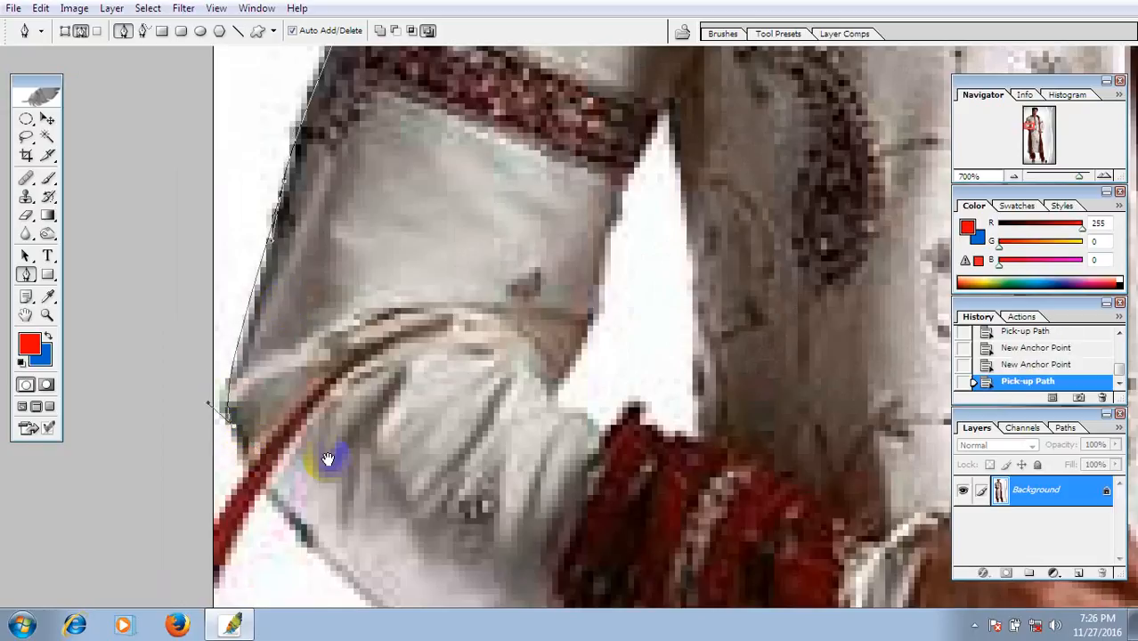
- Trace the underside of the forearm sleeve and the scarf draped over it to the kurta's side edge
{"action": "left_click_drag", "start_coordinate": [327, 458], "coordinate": [266, 205]}
{"action": "left_click_drag", "start_coordinate": [305, 340], "coordinate": [499, 451]}
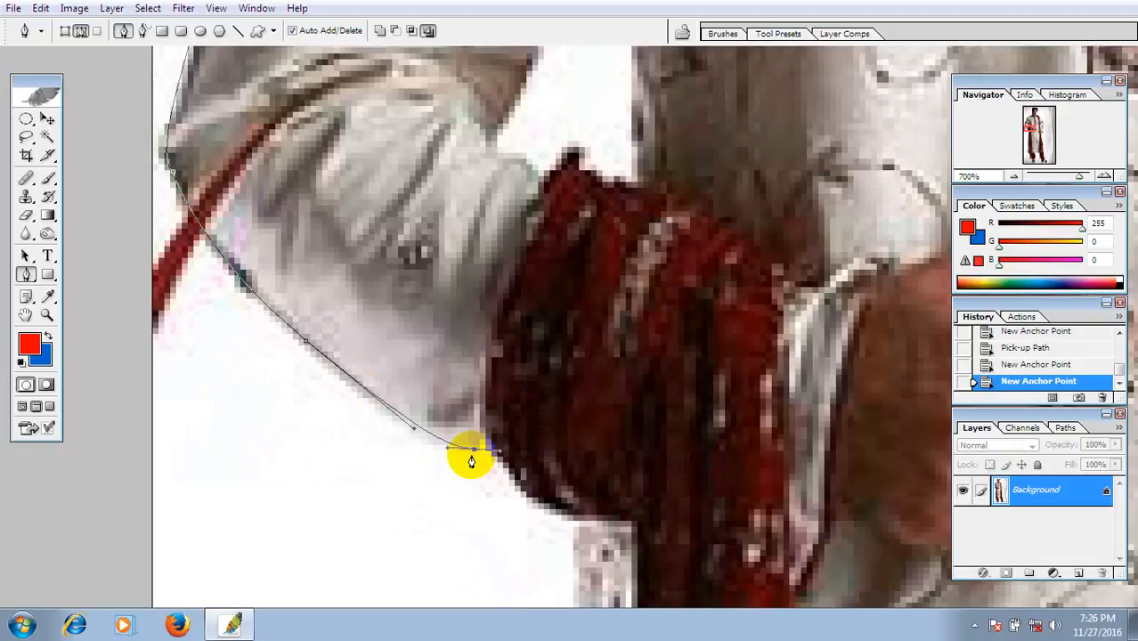
{"action": "left_click", "coordinate": [475, 448], "text": "alt"}
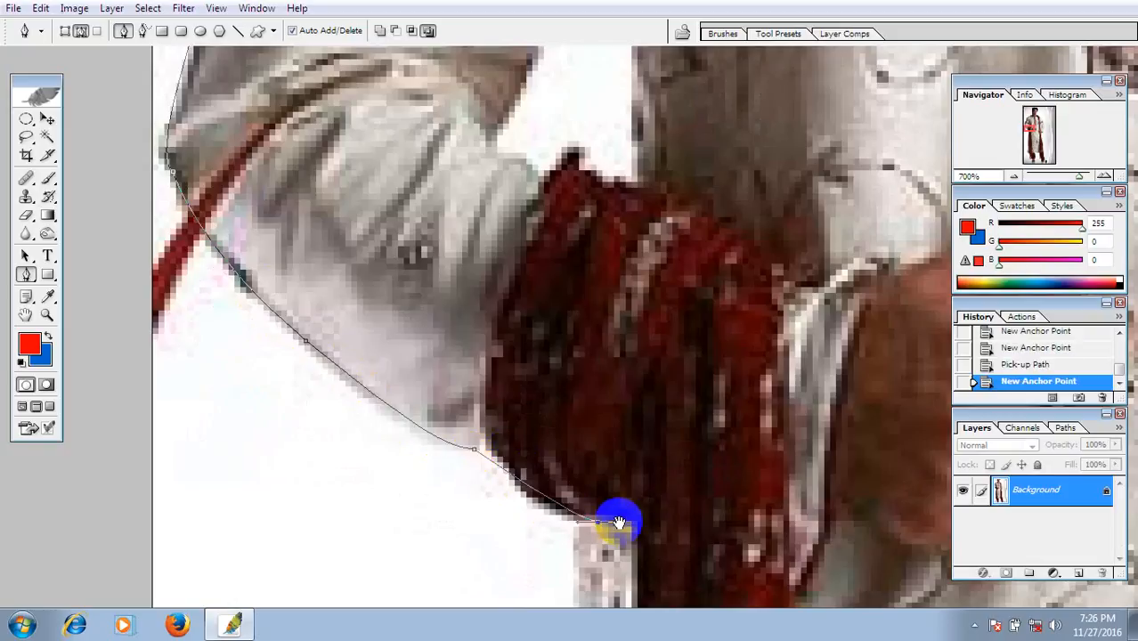
{"action": "left_click_drag", "start_coordinate": [619, 523], "coordinate": [495, 152]}
- Correct the path below the draped scarf and continue it down the upper part of the kurta's side edge
{"action": "key", "text": "ctrl+minus"}
{"action": "key", "text": "ctrl+z"}
{"action": "left_click", "coordinate": [524, 221]}
{"action": "left_click", "coordinate": [477, 287]}
{"action": "left_click_drag", "start_coordinate": [477, 287], "coordinate": [491, 128]}
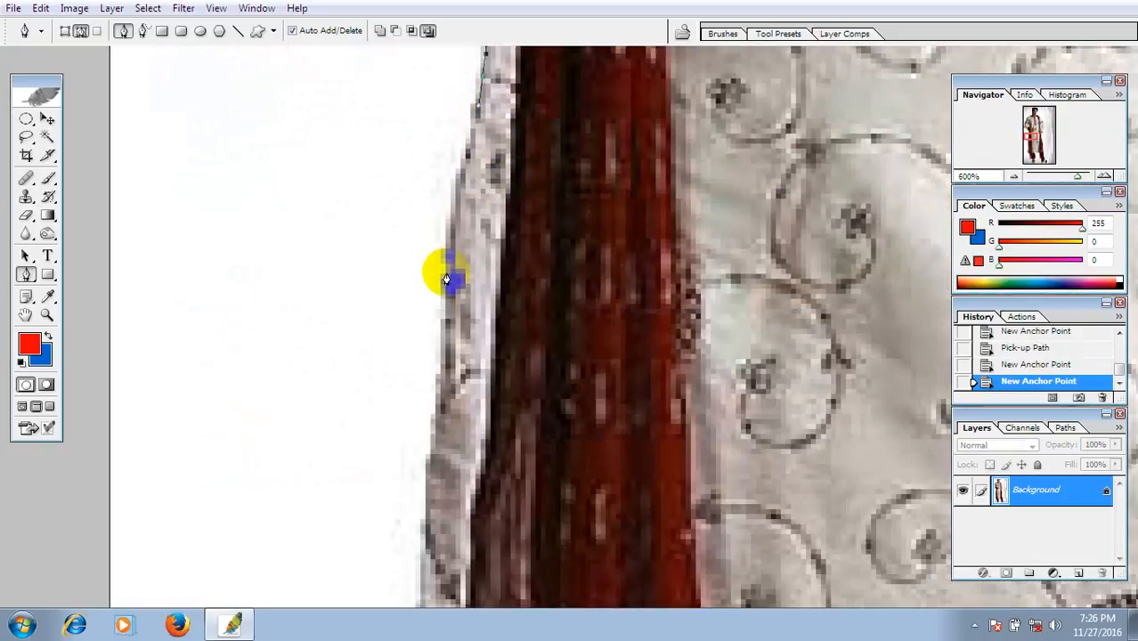
{"action": "left_click_drag", "start_coordinate": [446, 279], "coordinate": [445, 310]}
{"action": "left_click_drag", "start_coordinate": [452, 315], "coordinate": [463, 189]}
{"action": "left_click_drag", "start_coordinate": [436, 341], "coordinate": [472, 214]}
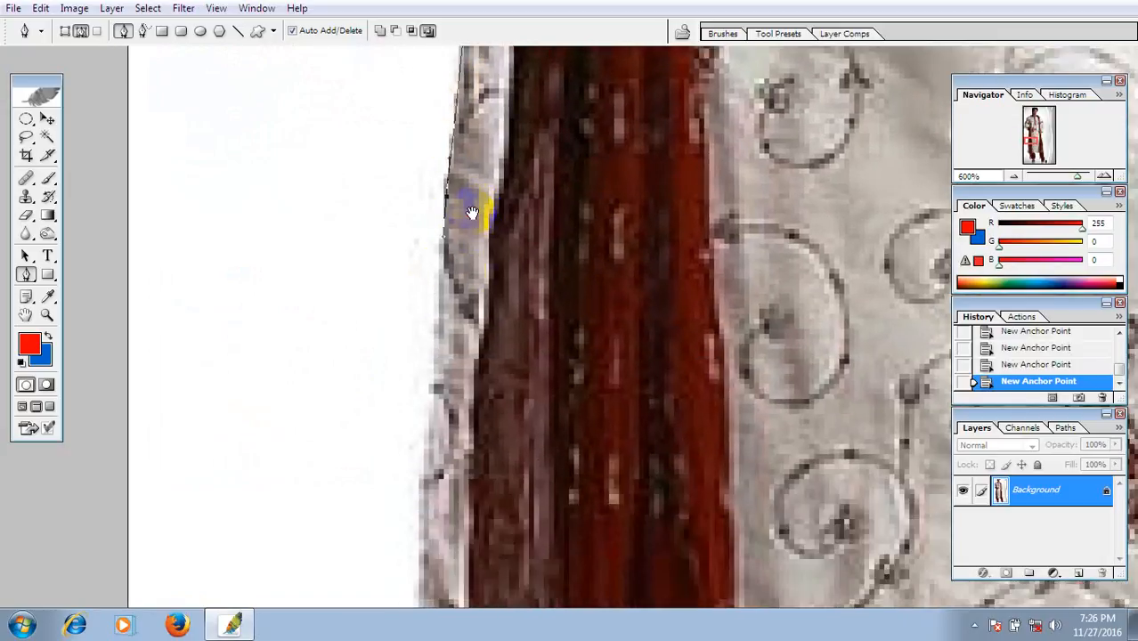
- Continue the path down the kurta's lower side edge and around its hem corner to the hanging scarf
{"action": "left_click_drag", "start_coordinate": [459, 525], "coordinate": [442, 365]}
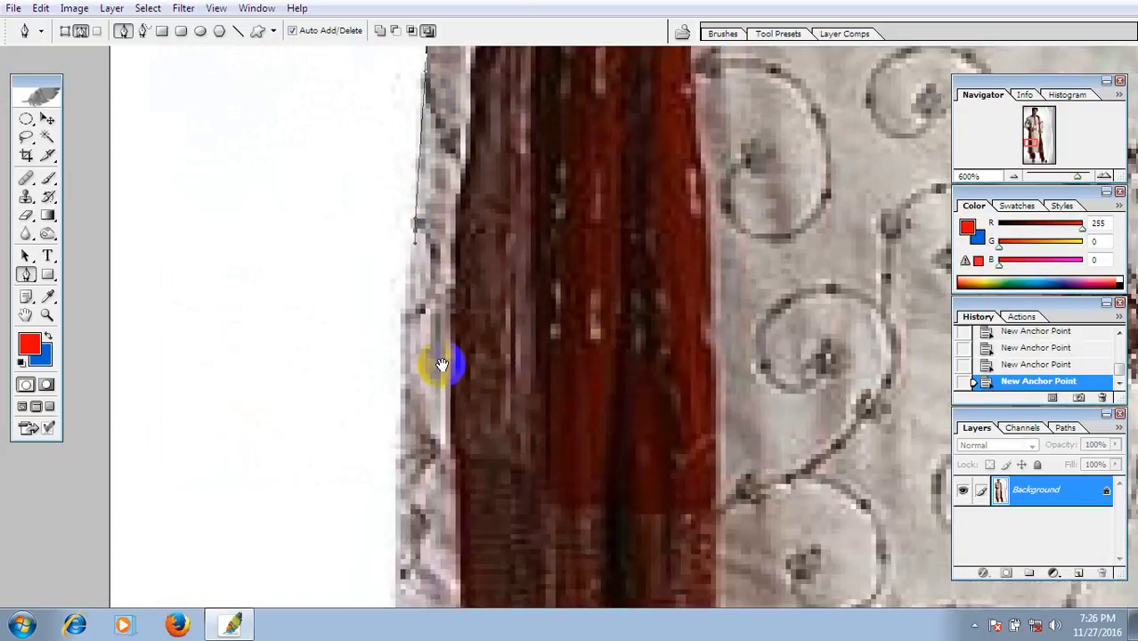
{"action": "left_click_drag", "start_coordinate": [395, 520], "coordinate": [394, 559]}
{"action": "left_click_drag", "start_coordinate": [458, 525], "coordinate": [404, 242]}
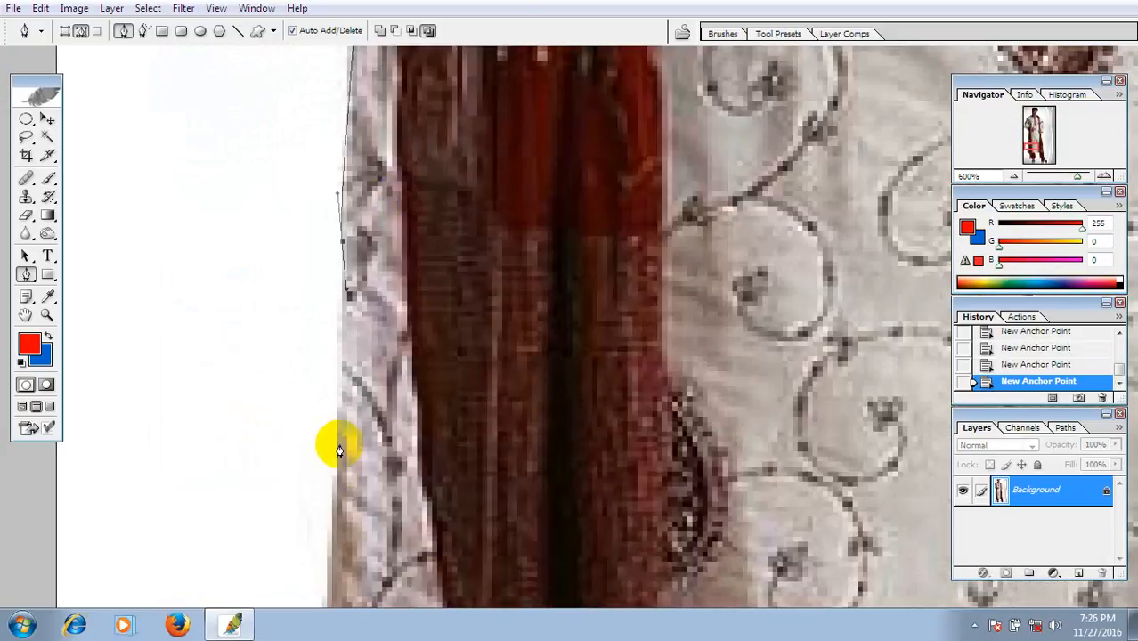
{"action": "left_click_drag", "start_coordinate": [339, 446], "coordinate": [338, 465]}
{"action": "left_click_drag", "start_coordinate": [381, 458], "coordinate": [385, 187]}
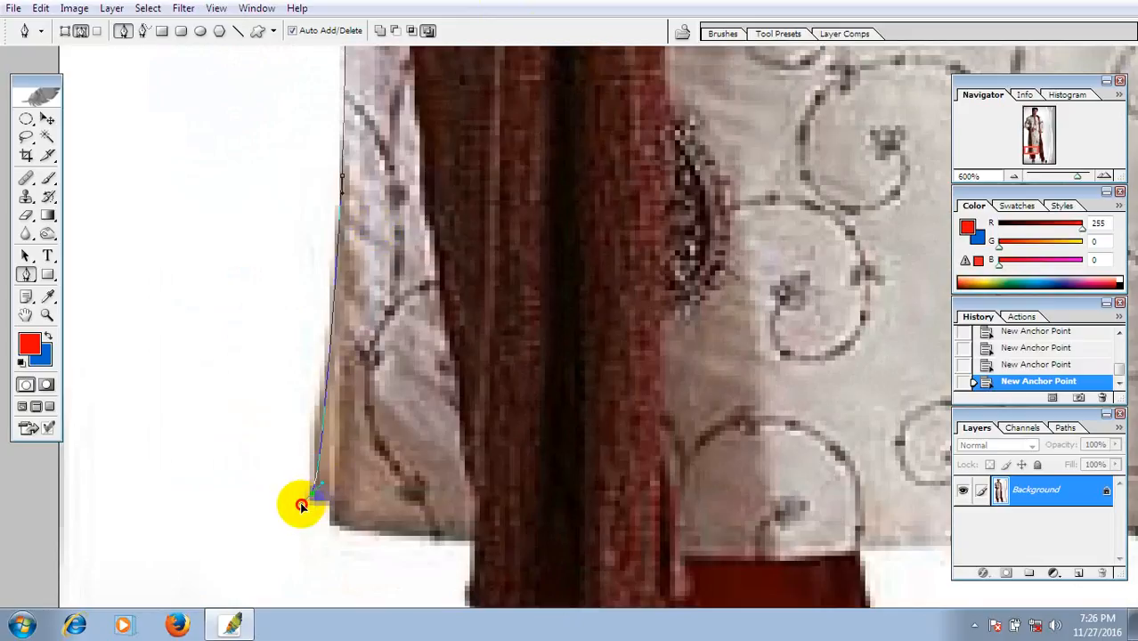
{"action": "left_click_drag", "start_coordinate": [301, 505], "coordinate": [337, 529]}
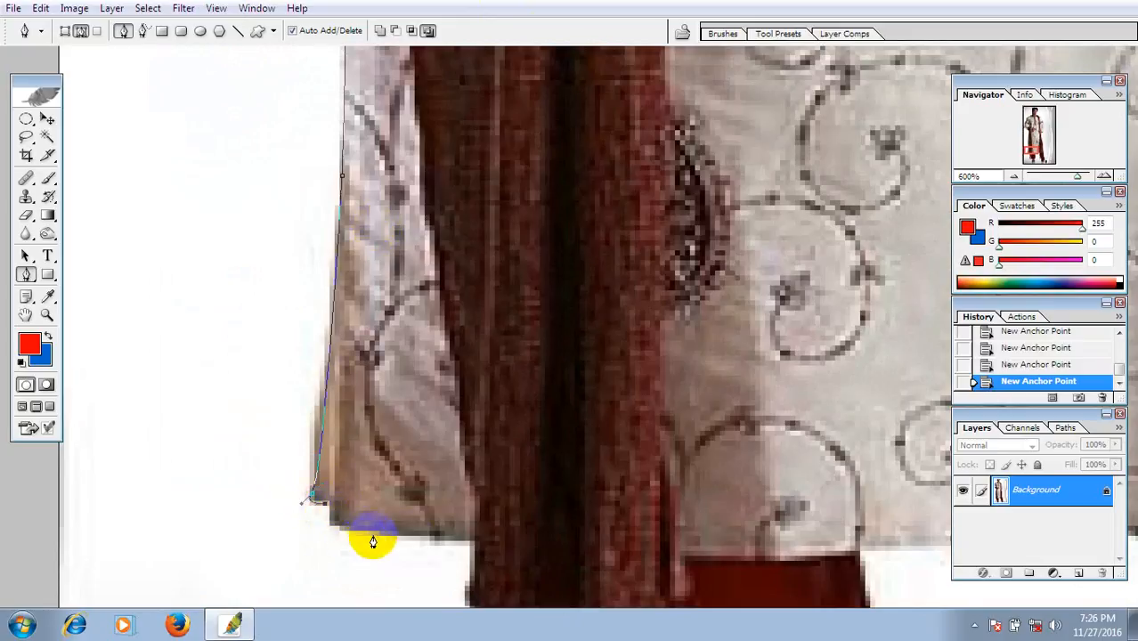
{"action": "left_click_drag", "start_coordinate": [478, 548], "coordinate": [497, 298]}
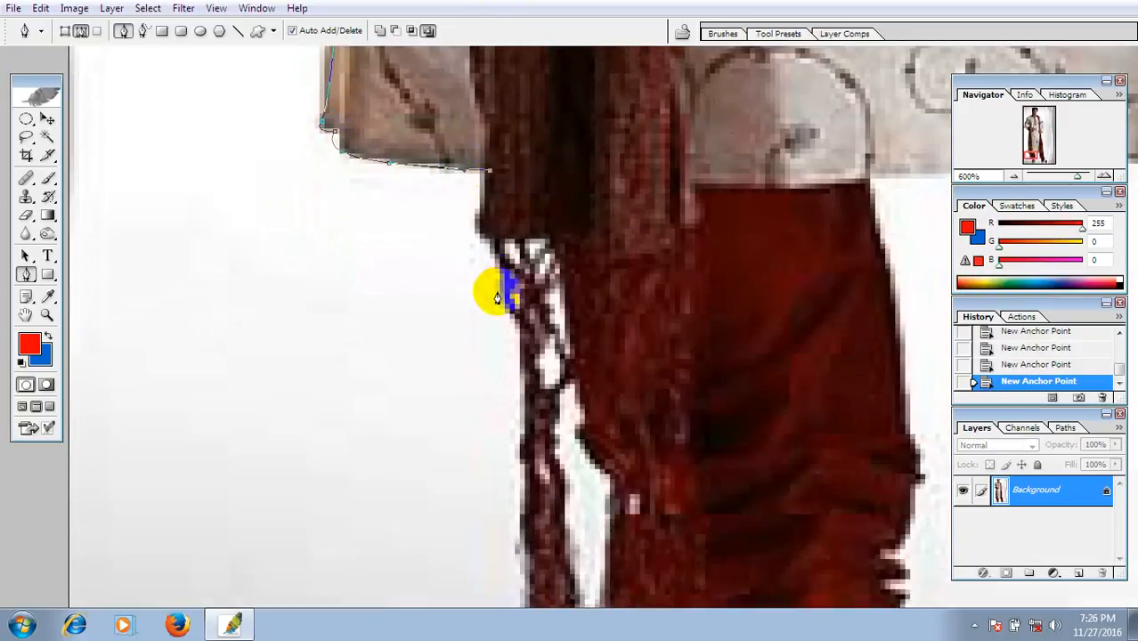
- Trace the end of the hanging scarf and the outer edge and tip of its fringe
{"action": "left_click", "coordinate": [518, 326]}
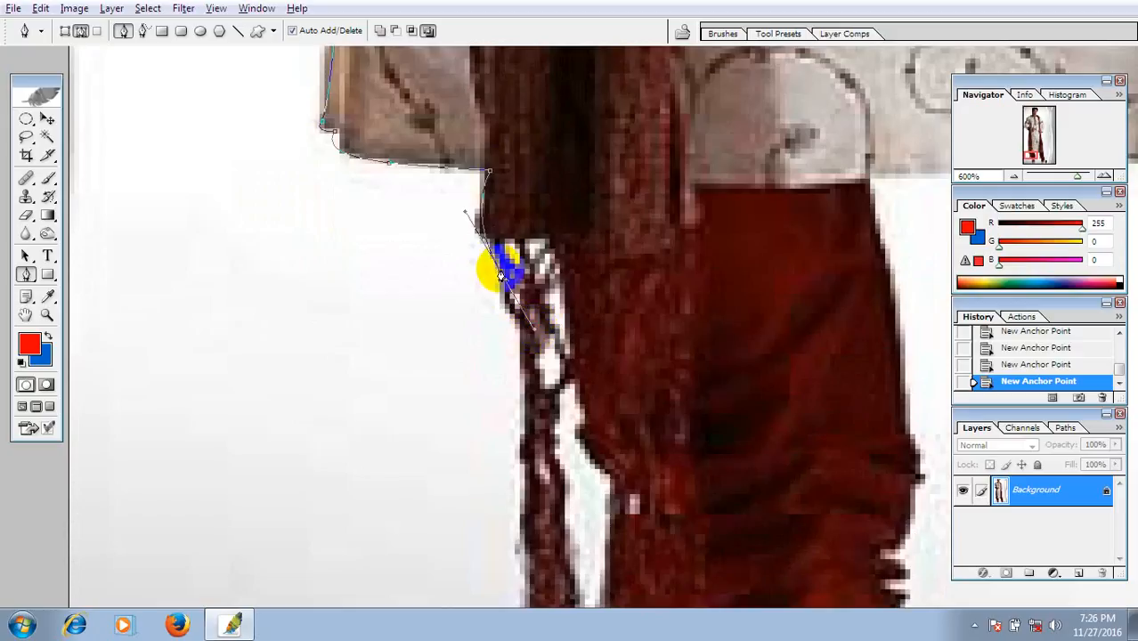
{"action": "left_click_drag", "start_coordinate": [540, 338], "coordinate": [492, 139]}
{"action": "left_click_drag", "start_coordinate": [475, 285], "coordinate": [472, 223]}
{"action": "left_click_drag", "start_coordinate": [476, 323], "coordinate": [467, 342]}
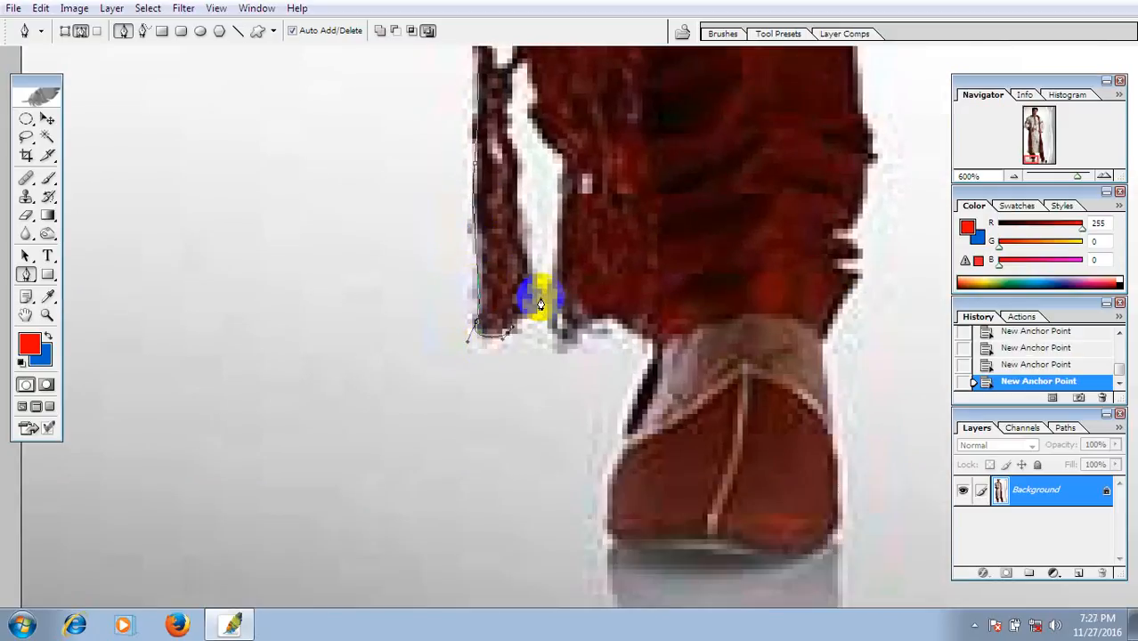
- Trace around the gap between the fringe and the trouser leg and along the lower trouser edge
{"action": "left_click_drag", "start_coordinate": [522, 236], "coordinate": [521, 211]}
{"action": "left_click_drag", "start_coordinate": [514, 168], "coordinate": [542, 128]}
{"action": "left_click_drag", "start_coordinate": [564, 165], "coordinate": [566, 187]}
{"action": "left_click_drag", "start_coordinate": [569, 227], "coordinate": [527, 124]}
{"action": "left_click_drag", "start_coordinate": [583, 216], "coordinate": [543, 165]}
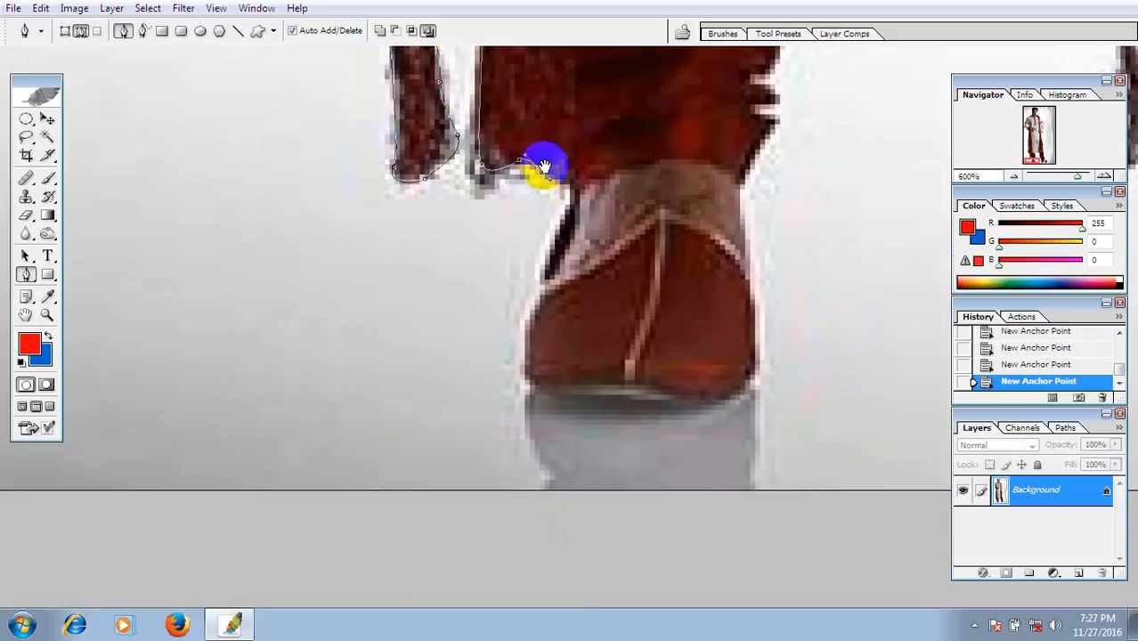
- Extend the path around the front shoe, from one side of the ankle along the sole to the other
{"action": "left_click_drag", "start_coordinate": [567, 208], "coordinate": [564, 226]}
{"action": "left_click_drag", "start_coordinate": [547, 284], "coordinate": [533, 315]}
{"action": "left_click_drag", "start_coordinate": [521, 371], "coordinate": [525, 379]}
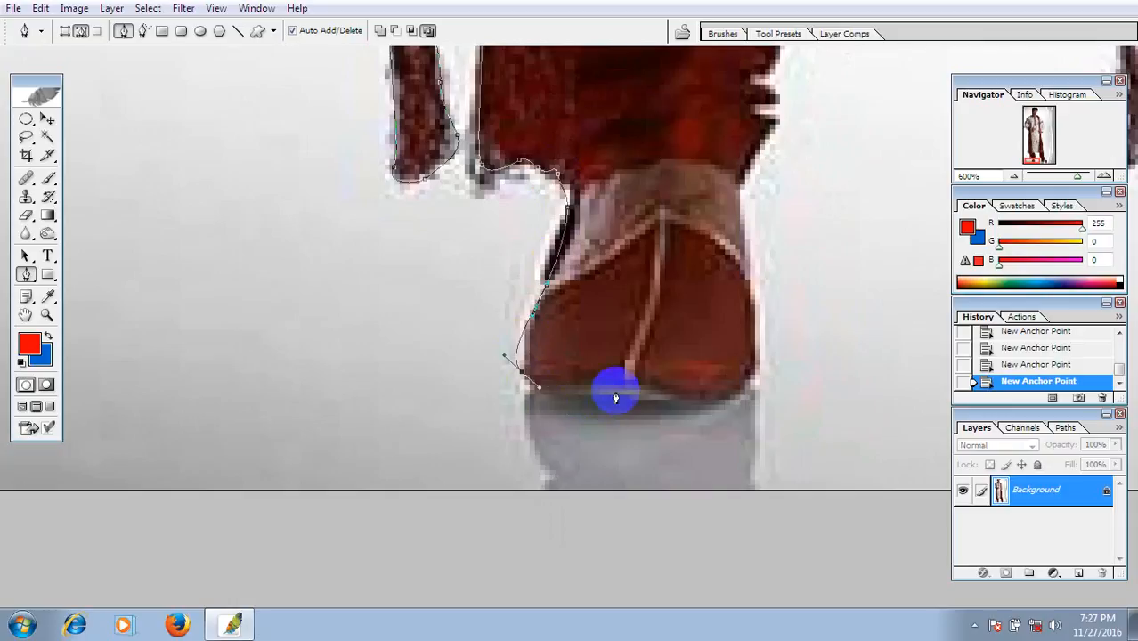
{"action": "left_click_drag", "start_coordinate": [687, 406], "coordinate": [733, 394]}
{"action": "left_click_drag", "start_coordinate": [758, 342], "coordinate": [758, 285]}
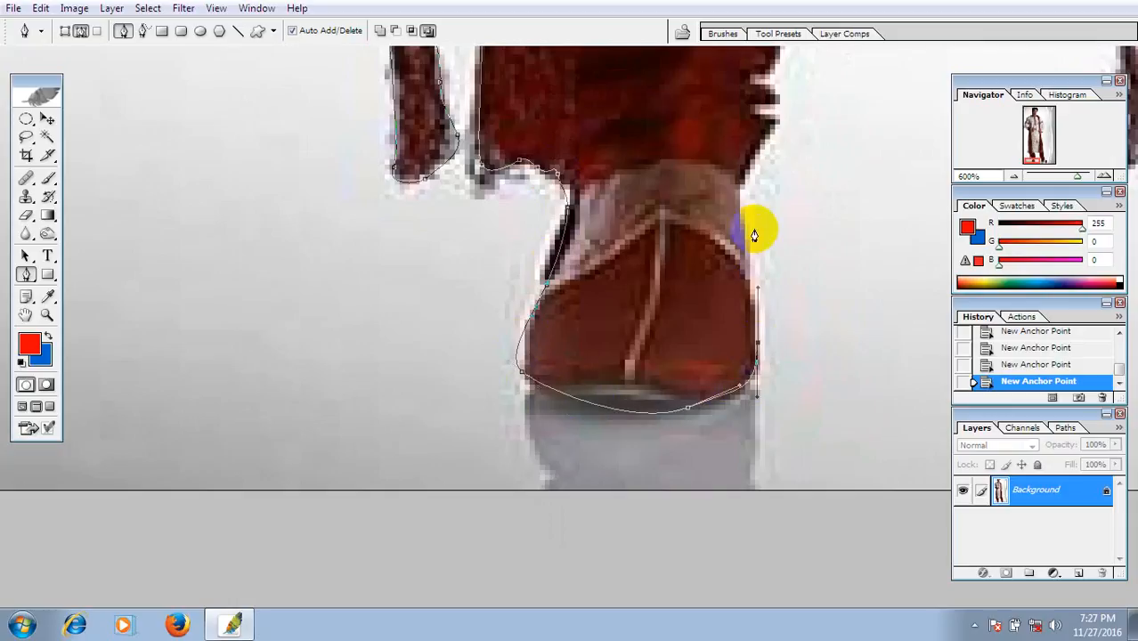
{"action": "left_click_drag", "start_coordinate": [745, 203], "coordinate": [756, 141]}
- Trace the path up the inner edge of the trouser leg to the kurta's hem
{"action": "left_click_drag", "start_coordinate": [745, 147], "coordinate": [612, 372]}
{"action": "left_click", "coordinate": [635, 304]}
{"action": "left_click", "coordinate": [641, 271]}
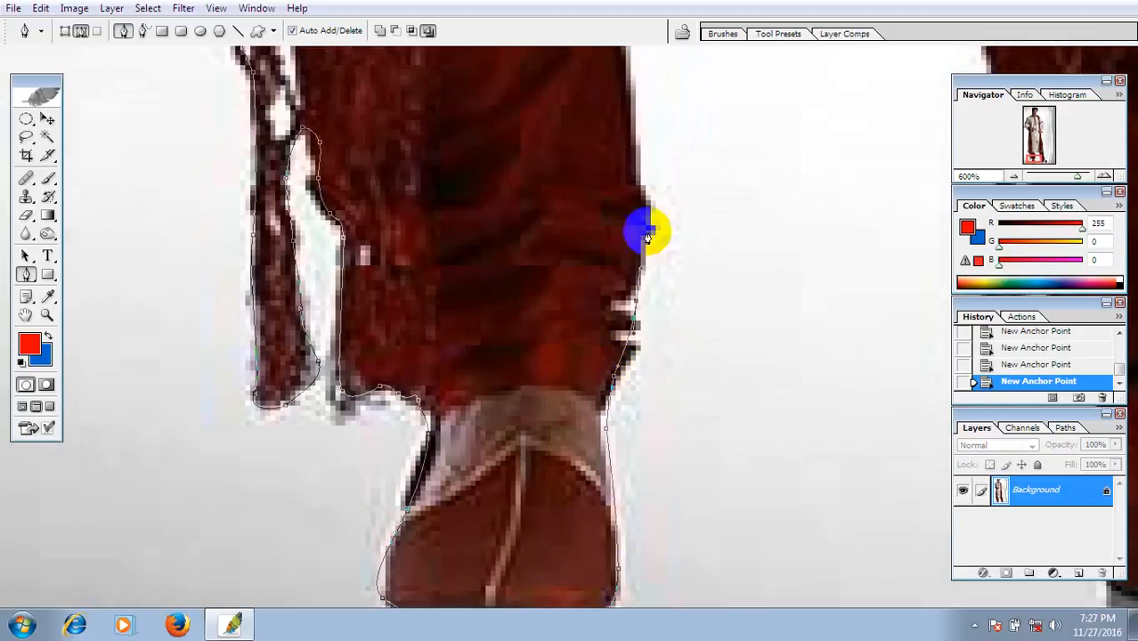
{"action": "left_click_drag", "start_coordinate": [647, 214], "coordinate": [643, 172]}
{"action": "left_click_drag", "start_coordinate": [634, 126], "coordinate": [629, 379]}
{"action": "left_click", "coordinate": [622, 290]}
{"action": "left_click", "coordinate": [601, 208]}
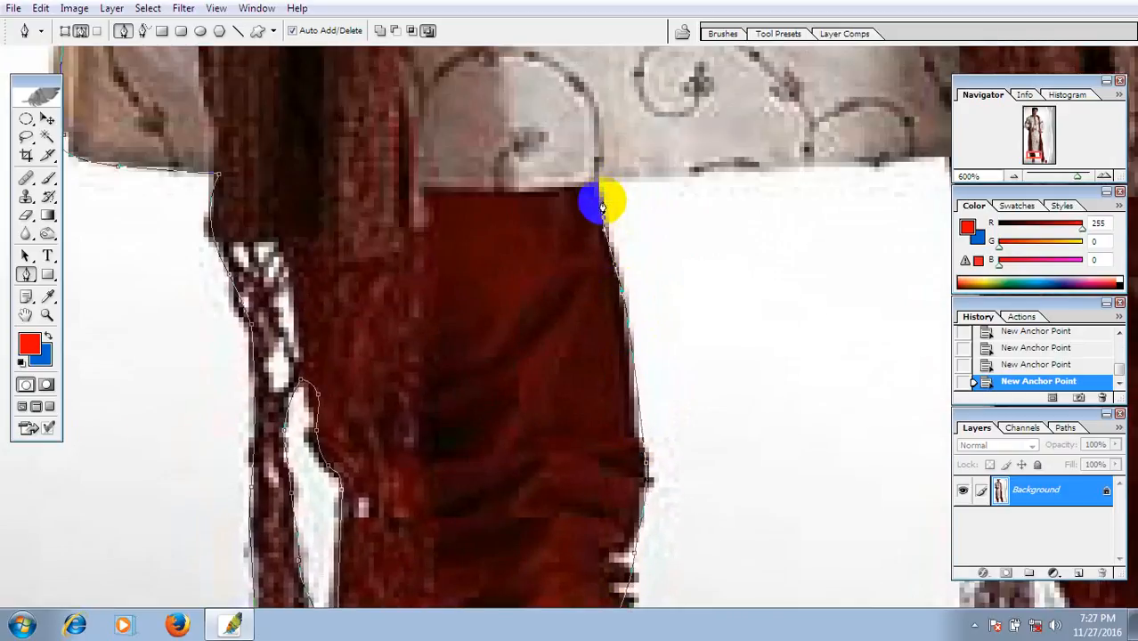
- Follow the kurta's hem across the gap between the legs to the other trouser leg
{"action": "left_click_drag", "start_coordinate": [600, 175], "coordinate": [437, 246]}
{"action": "left_click_drag", "start_coordinate": [537, 239], "coordinate": [660, 247]}
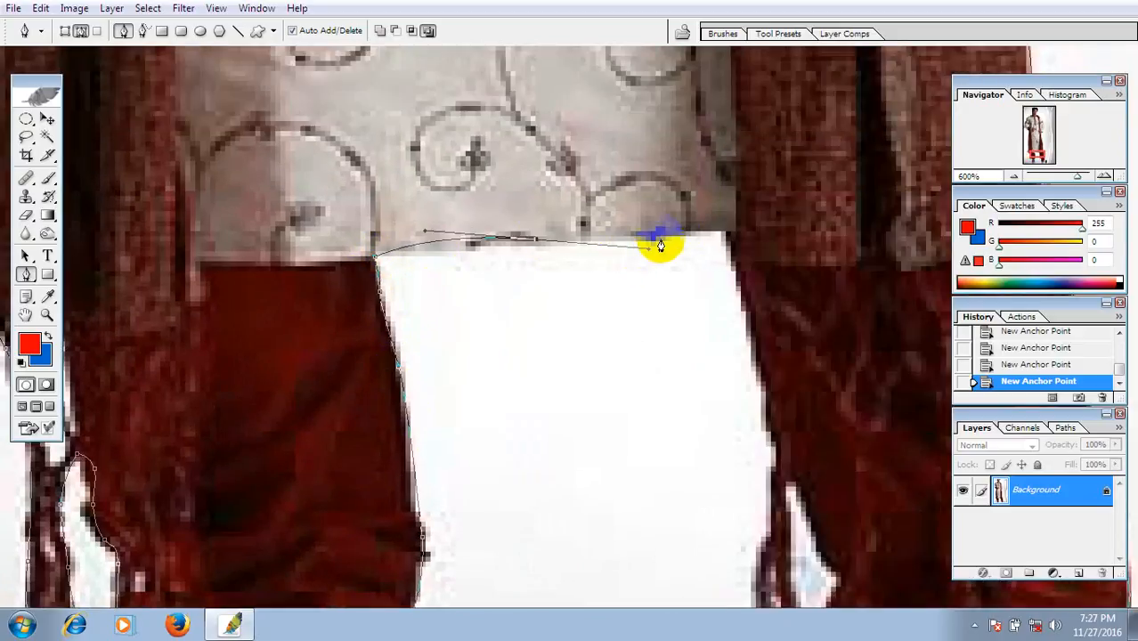
{"action": "left_click", "coordinate": [730, 230]}
- Trace the path down the inner edge of the other trouser leg to the hanging tassel
{"action": "left_click_drag", "start_coordinate": [742, 269], "coordinate": [537, 104]}
{"action": "left_click_drag", "start_coordinate": [571, 282], "coordinate": [553, 237]}
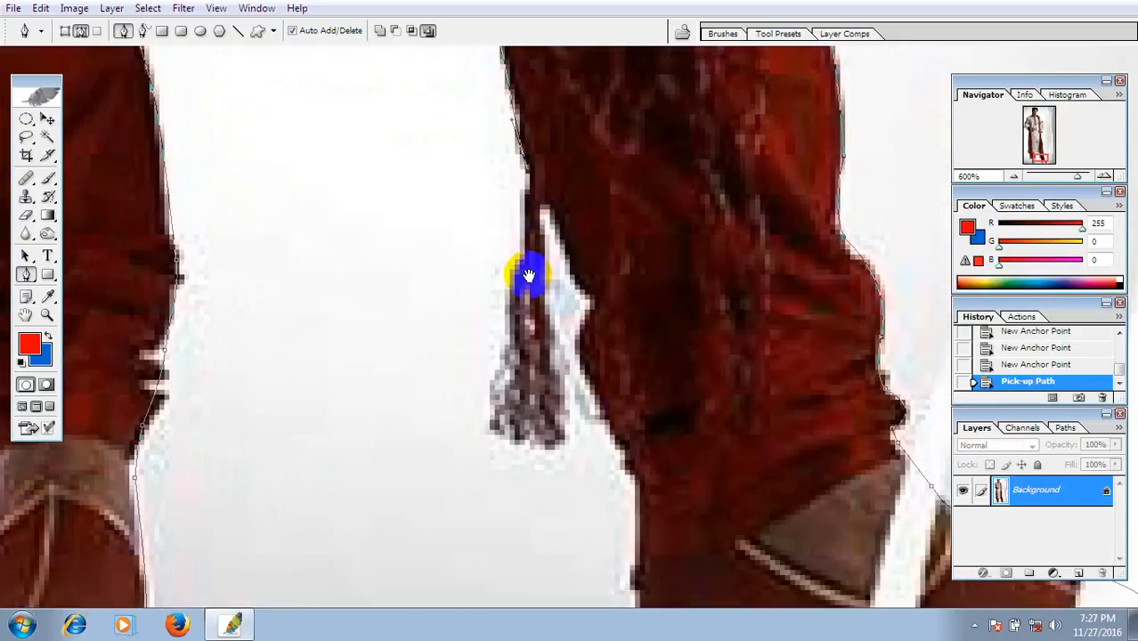
{"action": "left_click", "coordinate": [518, 269]}
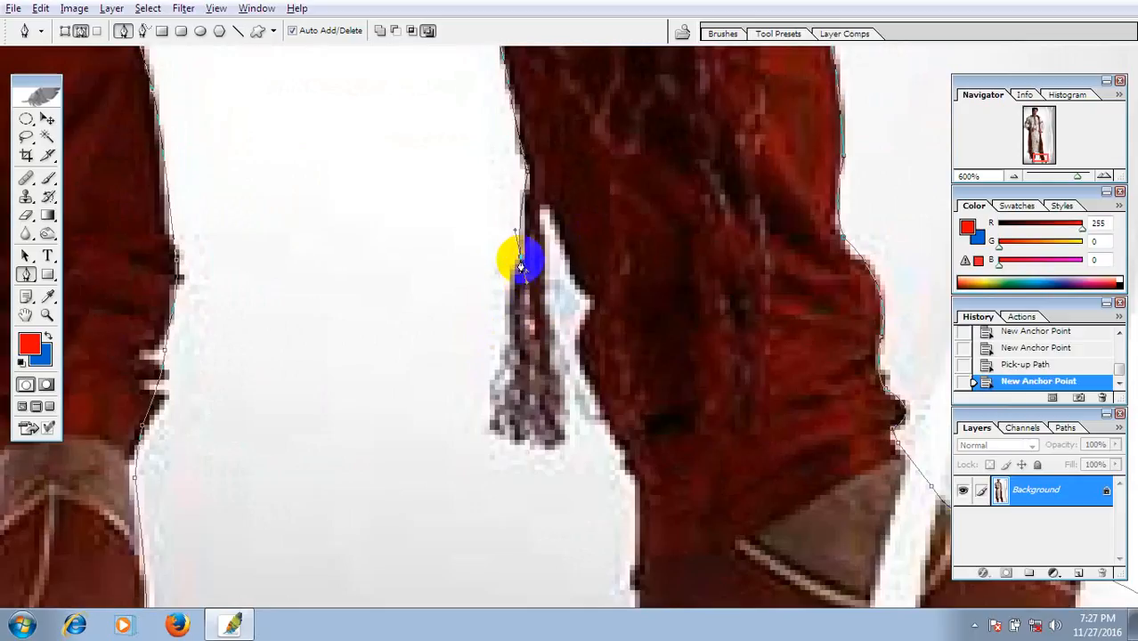
- Outline the hanging tassel, the narrow gap beside it and the adjoining edge of the trouser leg
{"action": "left_click", "coordinate": [509, 349]}
{"action": "left_click", "coordinate": [495, 419]}
{"action": "left_click_drag", "start_coordinate": [544, 461], "coordinate": [557, 397]}
{"action": "left_click", "coordinate": [538, 227]}
{"action": "left_click_drag", "start_coordinate": [560, 196], "coordinate": [568, 214]}
{"action": "left_click_drag", "start_coordinate": [573, 232], "coordinate": [599, 401]}
{"action": "left_click", "coordinate": [583, 285]}
{"action": "left_click", "coordinate": [600, 319]}
- Trace the lower trouser edge and the heel of the shoe, closing the path at its starting point on the sole
{"action": "left_click_drag", "start_coordinate": [609, 424], "coordinate": [518, 174]}
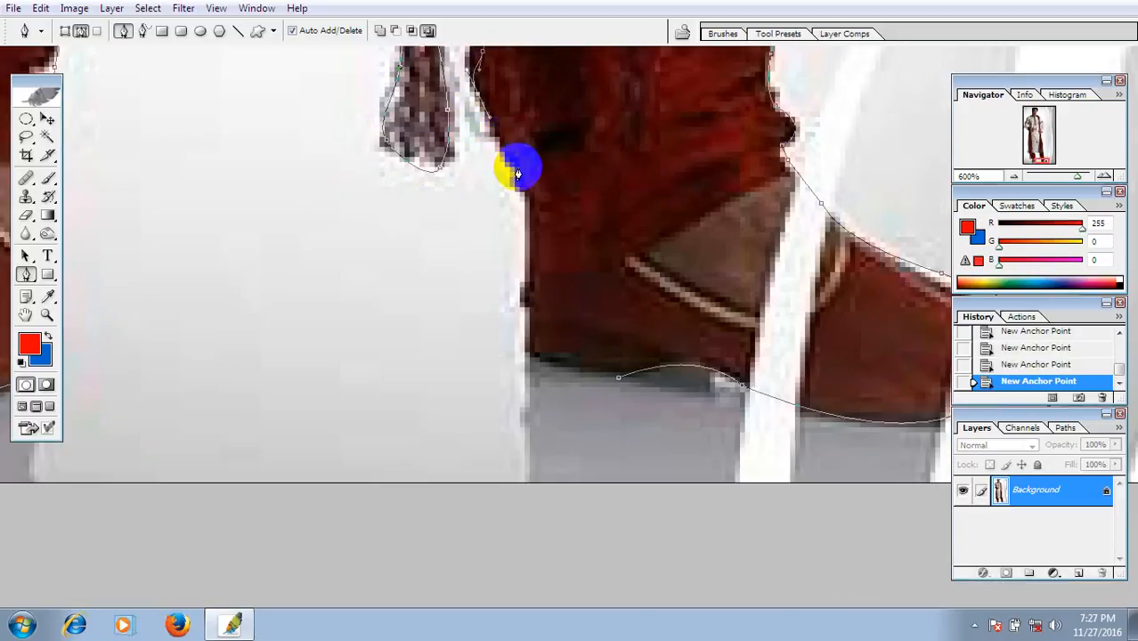
{"action": "left_click_drag", "start_coordinate": [532, 255], "coordinate": [529, 355]}
{"action": "left_click_drag", "start_coordinate": [566, 367], "coordinate": [577, 375]}
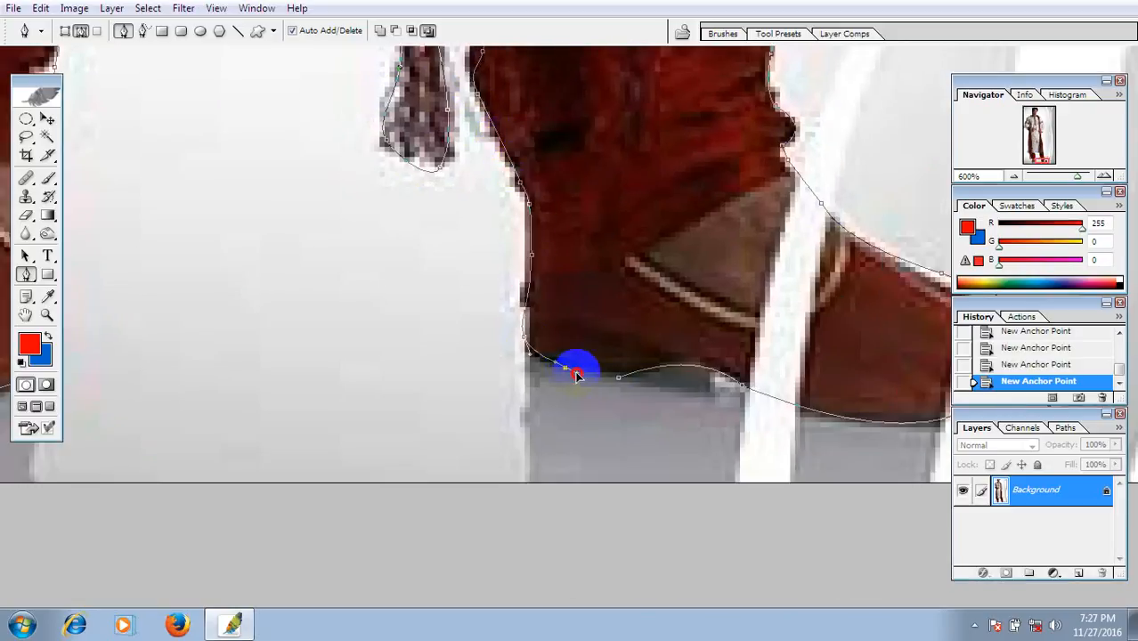
{"action": "left_click", "coordinate": [620, 381]}
- Turn the finished path around the man into a selection
{"action": "left_click", "coordinate": [623, 313], "text": "ctrl+alt"}
{"action": "left_click", "coordinate": [622, 315], "text": "ctrl+alt"}
{"action": "left_click", "coordinate": [614, 310], "text": "ctrl+alt"}
{"action": "left_click", "coordinate": [607, 305], "text": "ctrl+alt"}
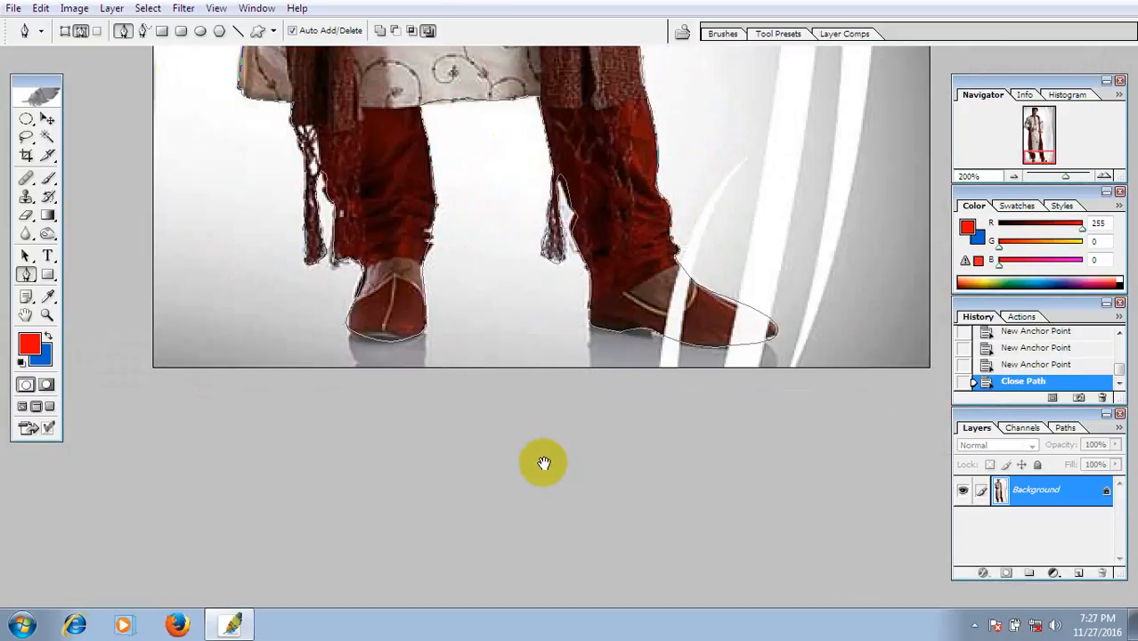
{"action": "left_click", "coordinate": [533, 264], "text": "ctrl+alt"}
{"action": "left_click", "coordinate": [533, 262], "text": "ctrl+alt"}
{"action": "right_click", "coordinate": [527, 316]}
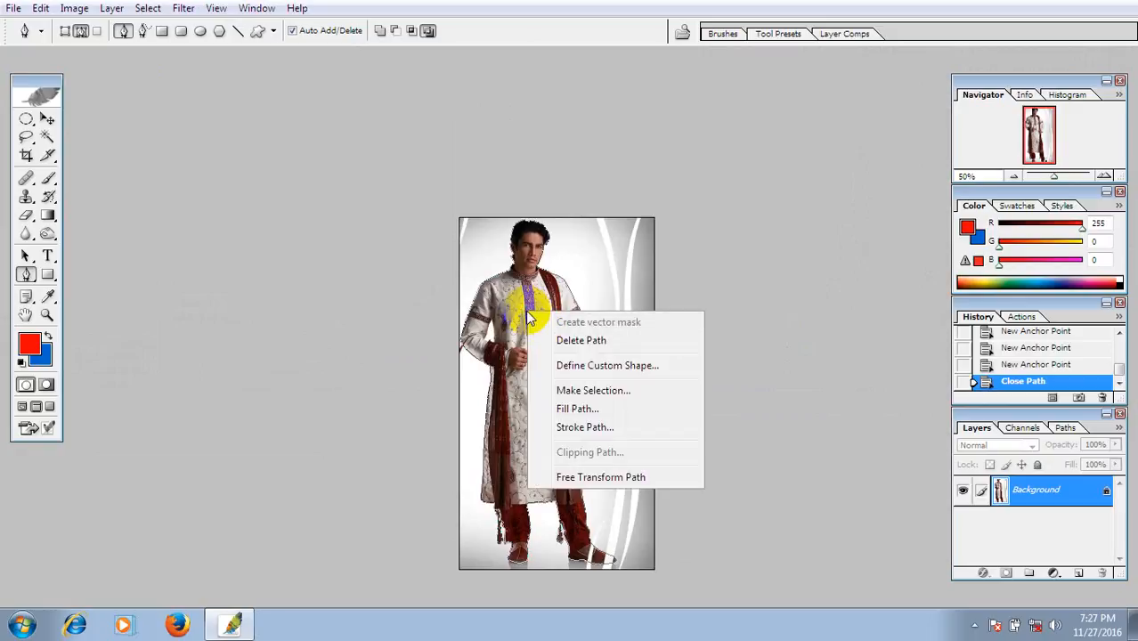
{"action": "left_click", "coordinate": [574, 391]}
{"action": "left_click", "coordinate": [644, 246]}
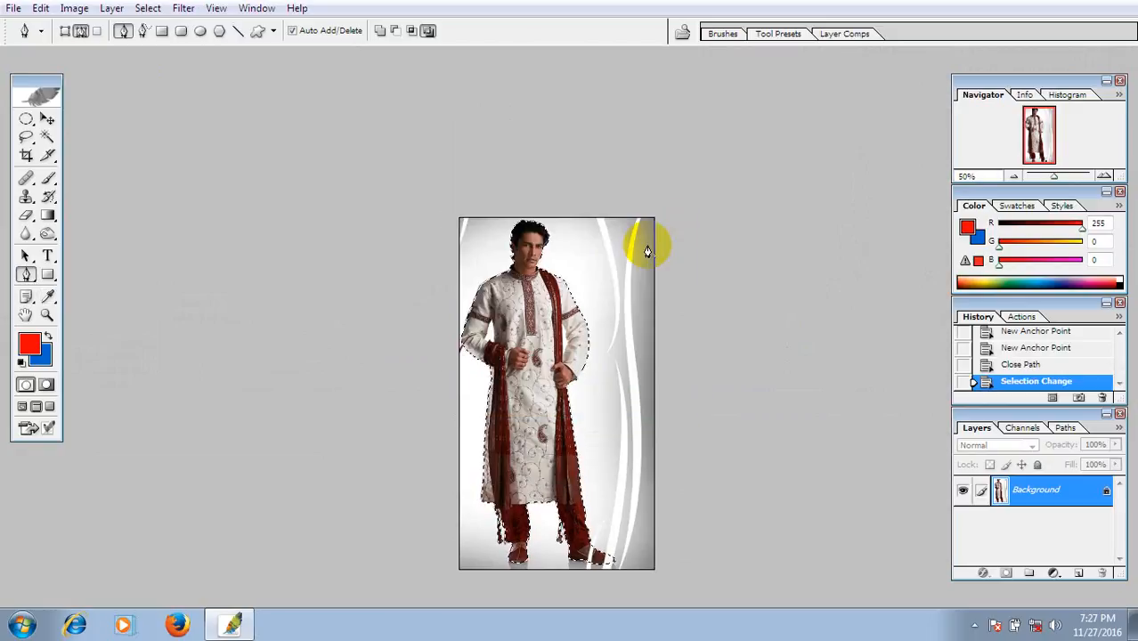
- Cut the selected man to a new layer and delete the Background layer of his photo
{"action": "left_click_drag", "start_coordinate": [1048, 495], "coordinate": [1018, 504]}
{"action": "key", "text": "ctrl+shift+j"}
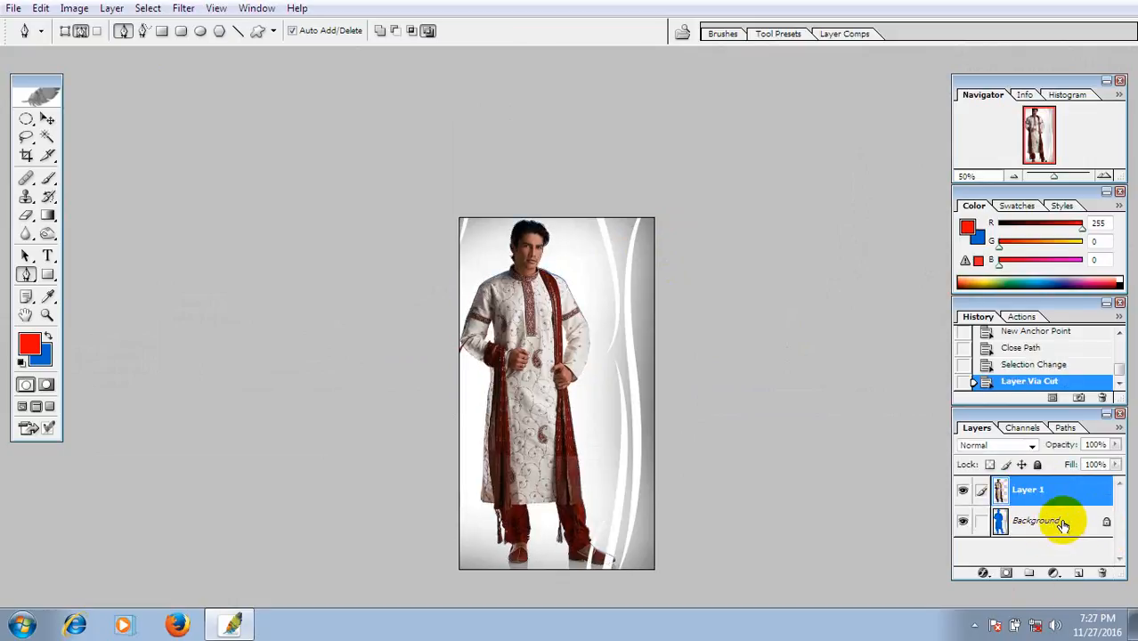
{"action": "left_click_drag", "start_coordinate": [1076, 522], "coordinate": [1100, 575]}
{"action": "left_click_drag", "start_coordinate": [1081, 522], "coordinate": [1102, 570]}
- Bring the cut-out man into NOMAN (282).jpg, maximize that document and stand him beside the flower pedestal
{"action": "key", "text": "f"}
{"action": "key", "text": "f"}
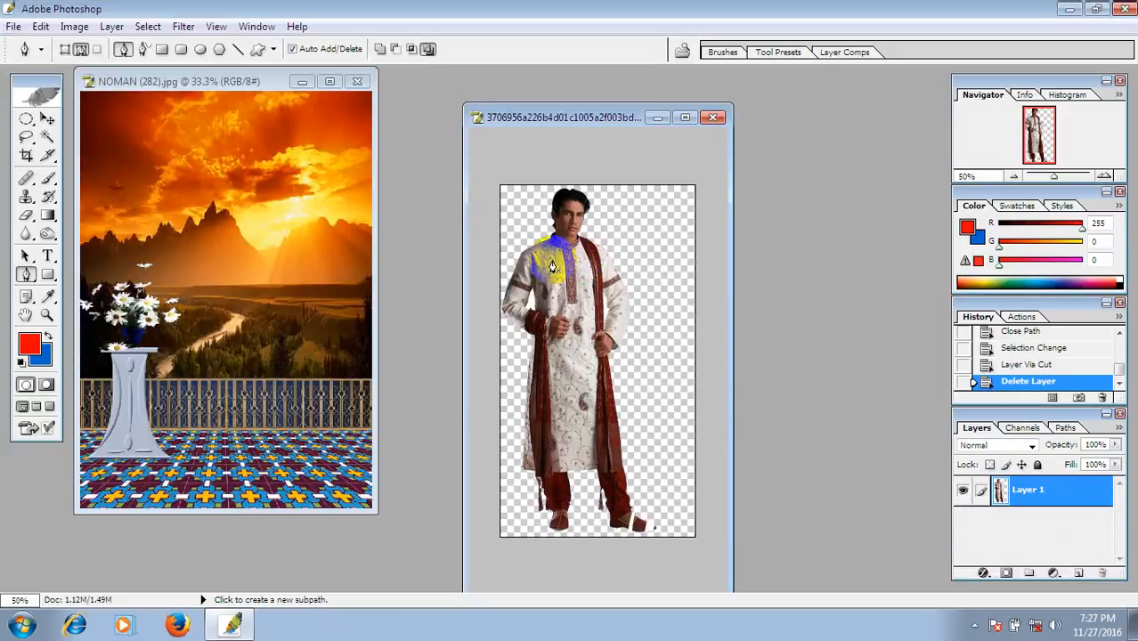
{"action": "left_click", "coordinate": [47, 121]}
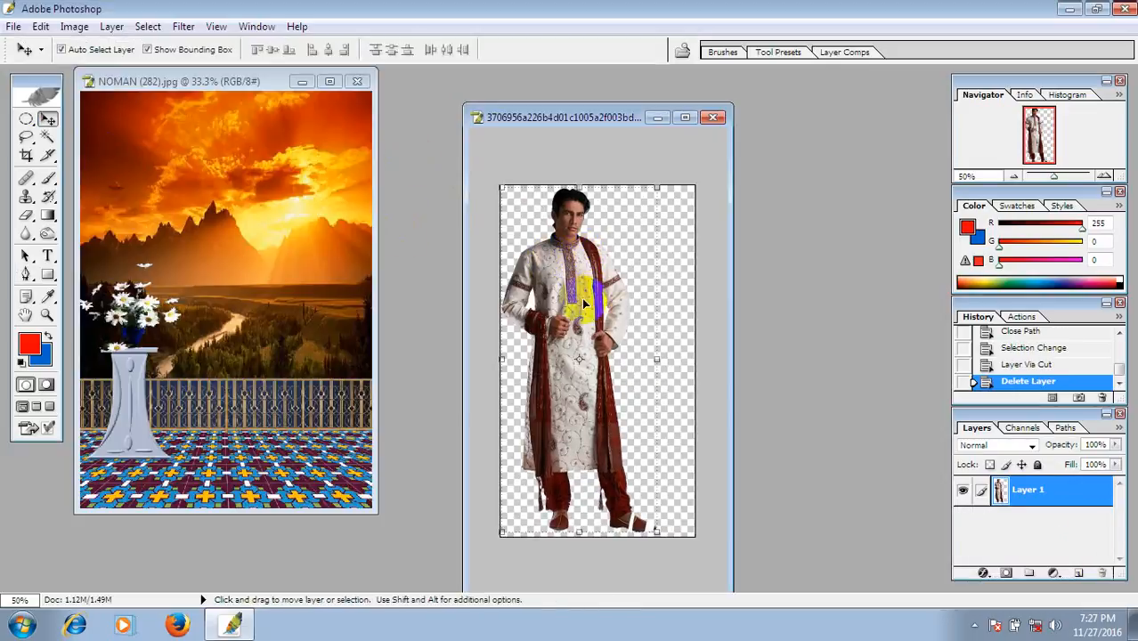
{"action": "left_click_drag", "start_coordinate": [583, 305], "coordinate": [285, 253]}
{"action": "double_click", "coordinate": [322, 82]}
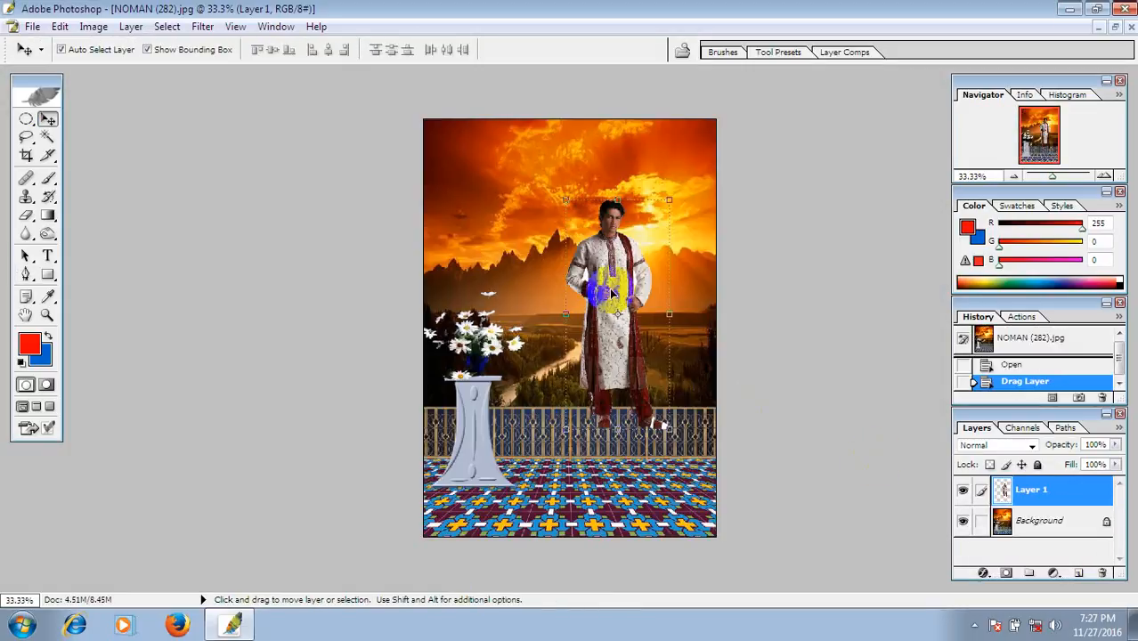
{"action": "left_click_drag", "start_coordinate": [623, 281], "coordinate": [553, 352]}
- Convert the Background into the regular layer Layer 0, scale it up to 127.8% and shift it slightly downward
{"action": "left_click", "coordinate": [679, 446]}
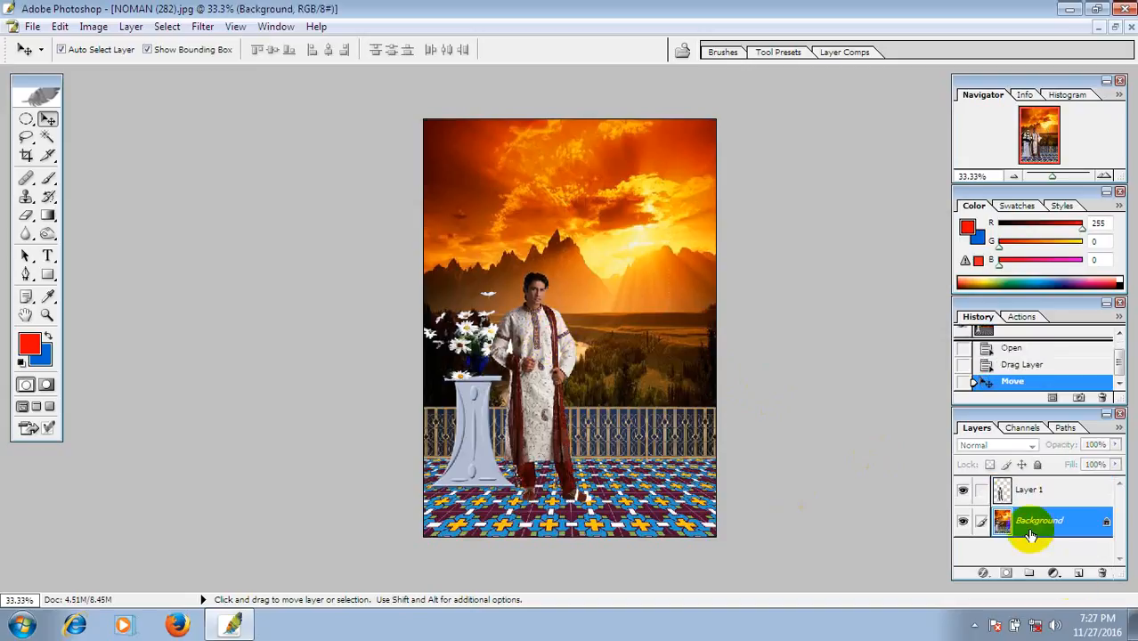
{"action": "double_click", "coordinate": [1085, 524]}
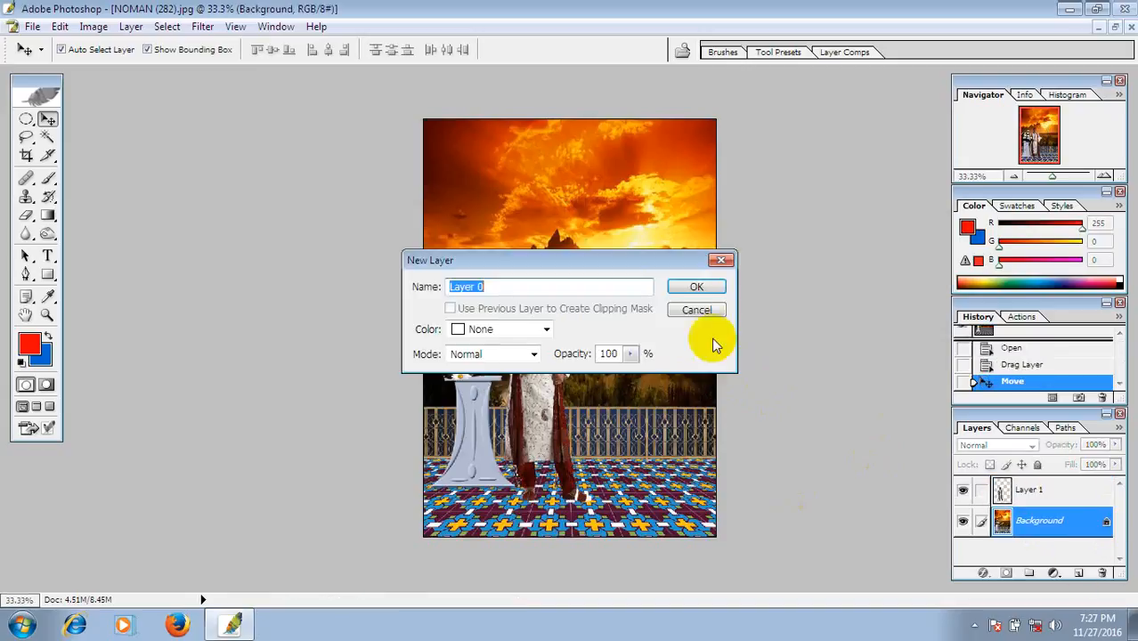
{"action": "left_click", "coordinate": [694, 287]}
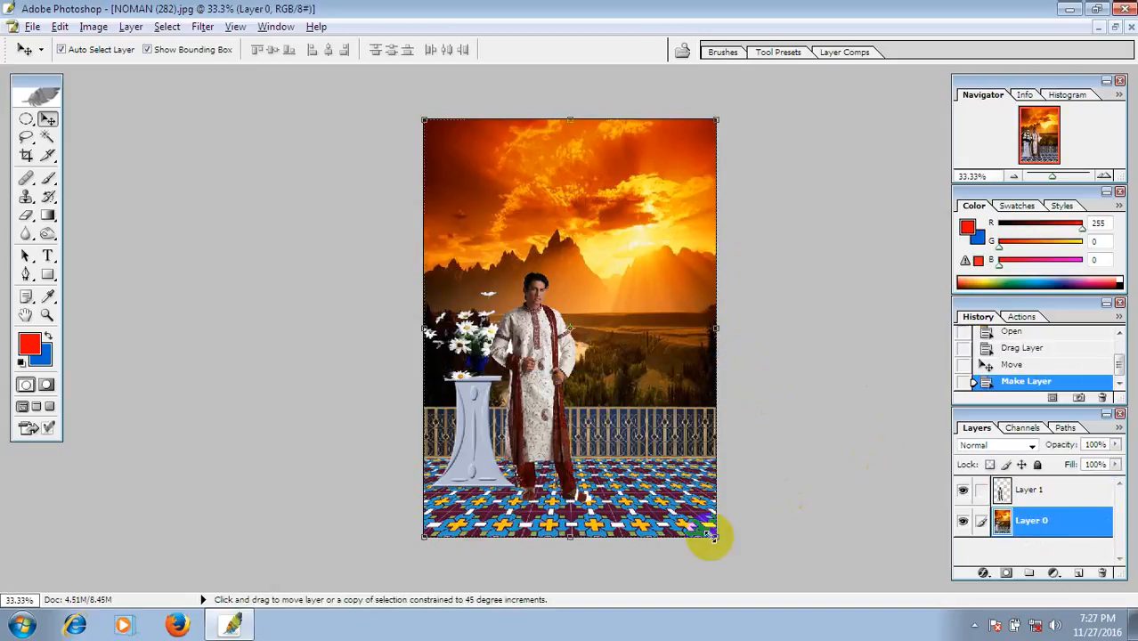
{"action": "key", "text": "ctrl+t"}
{"action": "left_click_drag", "start_coordinate": [715, 537], "coordinate": [792, 563]}
{"action": "left_click_drag", "start_coordinate": [640, 445], "coordinate": [640, 457]}
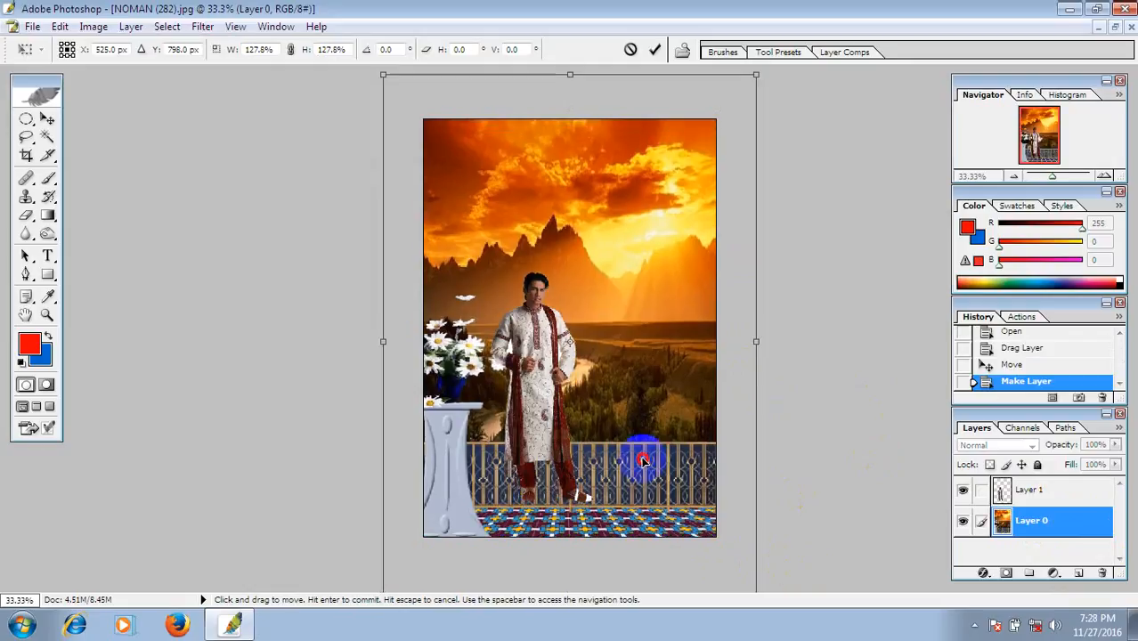
{"action": "key", "text": "Return"}
- Enlarge the man and reposition him so his feet stand on the tiled floor at the image's lower edge
{"action": "left_click_drag", "start_coordinate": [554, 356], "coordinate": [558, 406]}
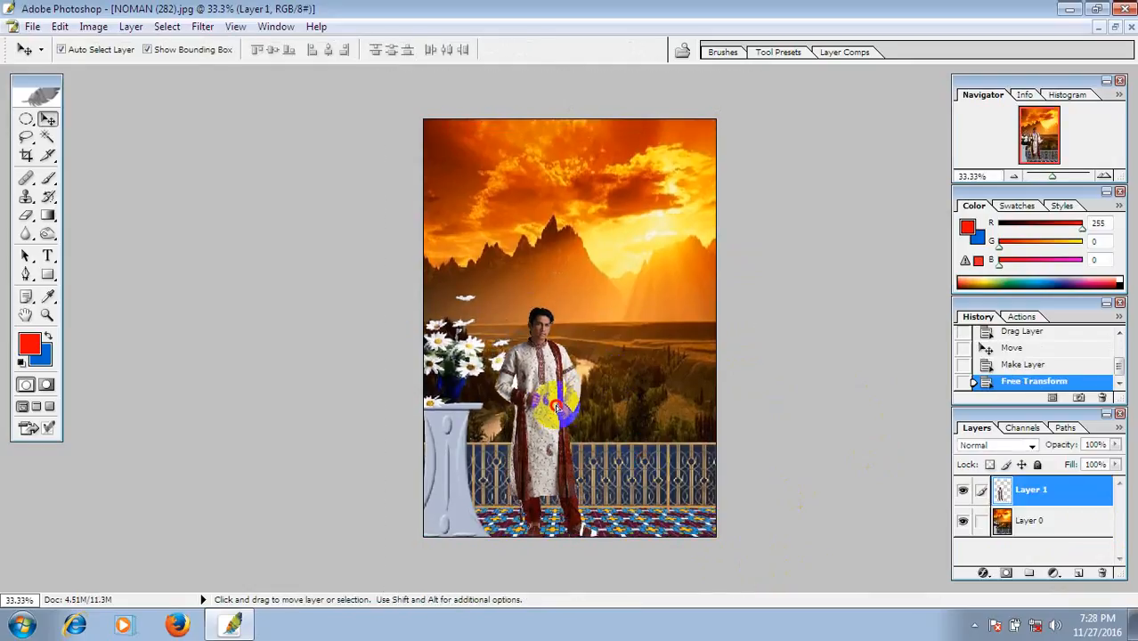
{"action": "left_click_drag", "start_coordinate": [599, 308], "coordinate": [647, 250]}
{"action": "left_click_drag", "start_coordinate": [544, 377], "coordinate": [562, 304]}
{"action": "key", "text": "Return"}
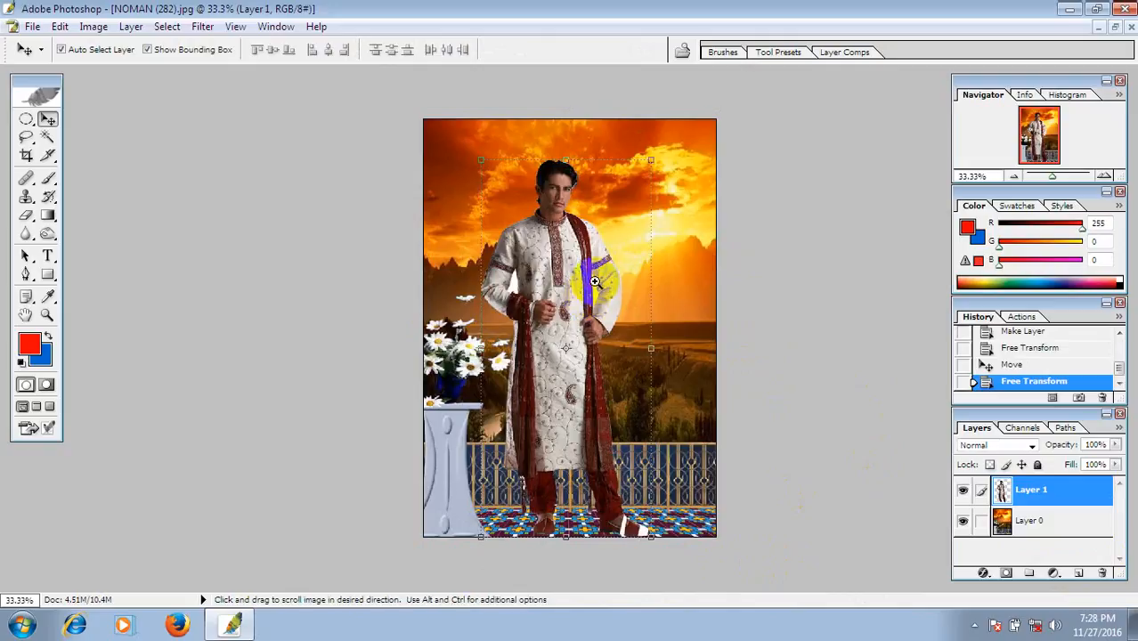
- Brighten the man's layer with Curves, raising the RGB curve at input 100 to output 161
{"action": "left_click", "coordinate": [595, 281], "text": "ctrl"}
{"action": "left_click", "coordinate": [595, 287], "text": "ctrl"}
{"action": "left_click", "coordinate": [586, 294], "text": "alt"}
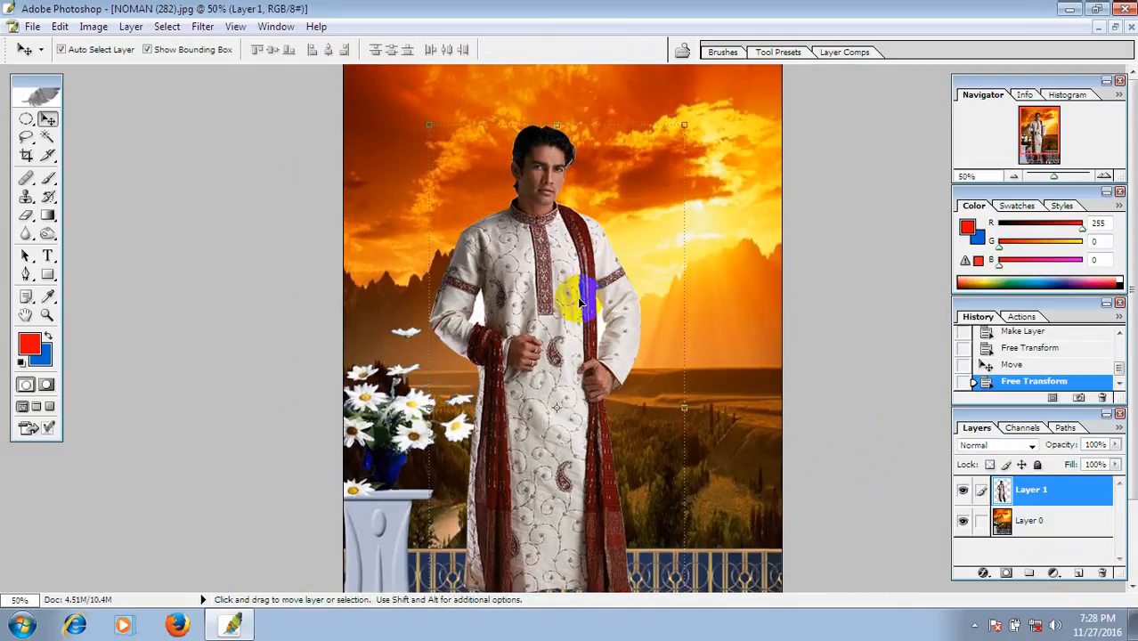
{"action": "key", "text": "ctrl+m"}
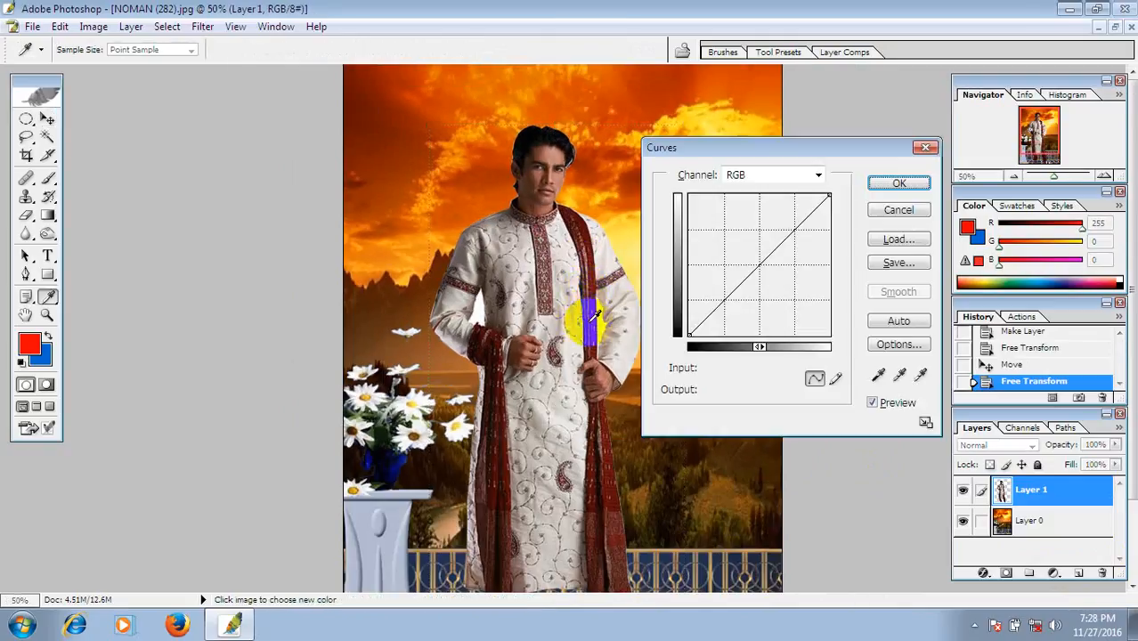
{"action": "left_click", "coordinate": [755, 259]}
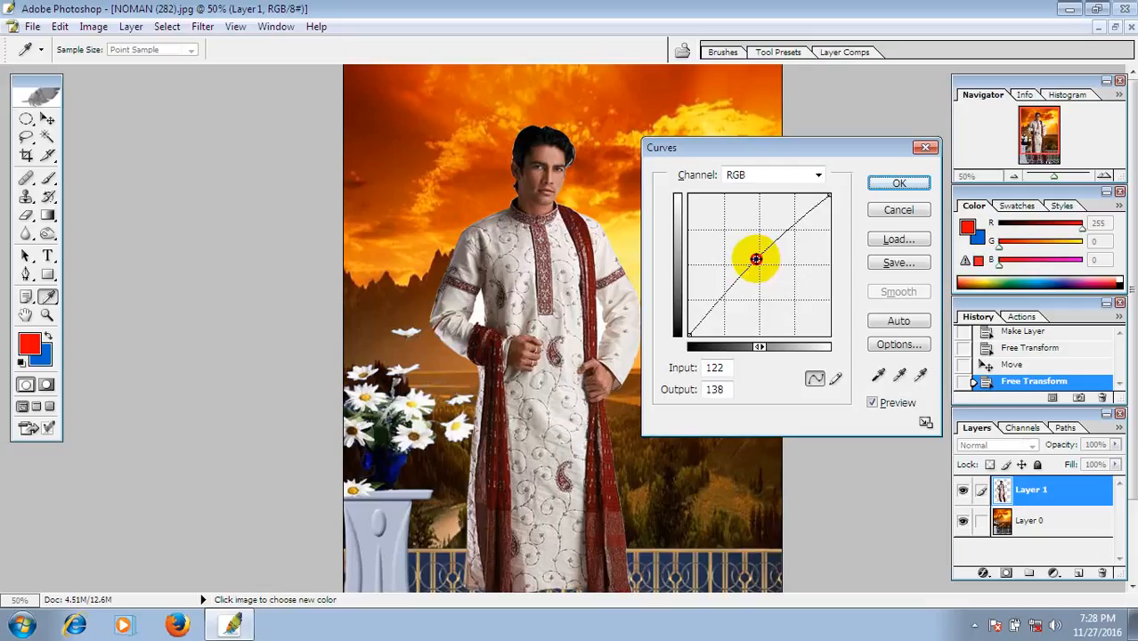
{"action": "left_click_drag", "start_coordinate": [752, 255], "coordinate": [740, 244]}
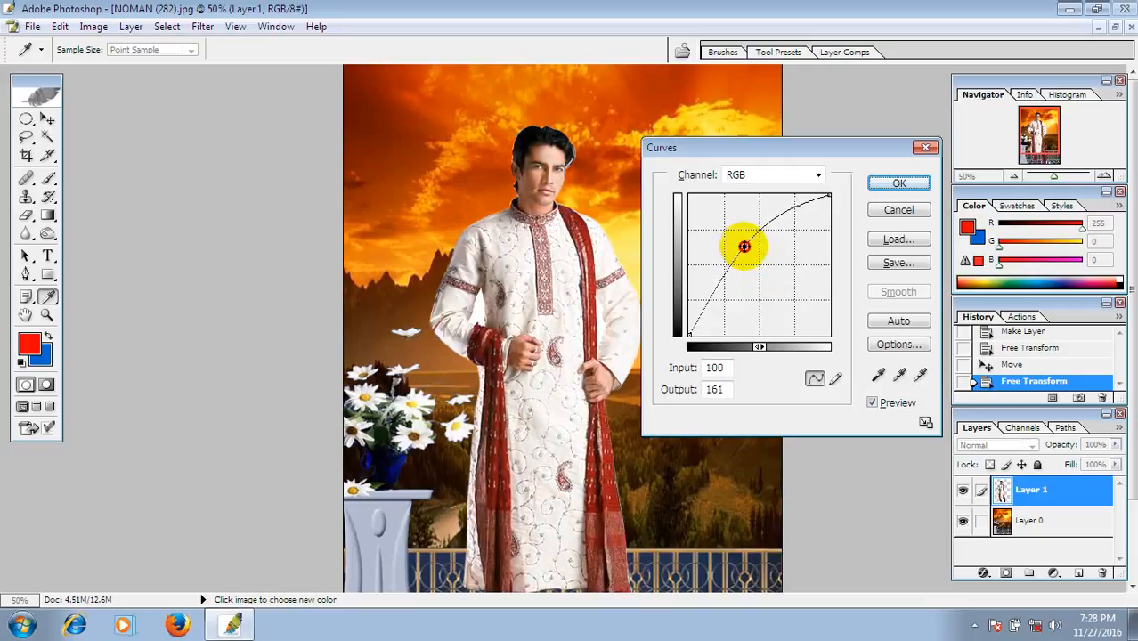
{"action": "left_click", "coordinate": [896, 181]}
{"action": "key", "text": "v"}
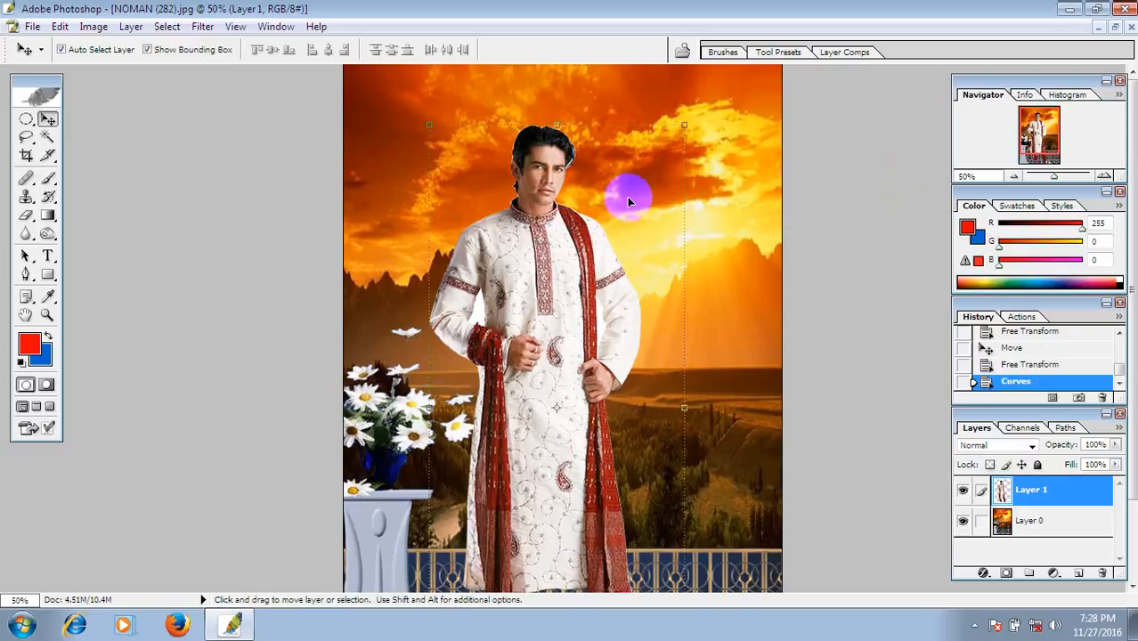
- Apply Selective Color to the man's layer, setting Black to +24% for the Blacks
{"action": "left_click", "coordinate": [131, 26]}
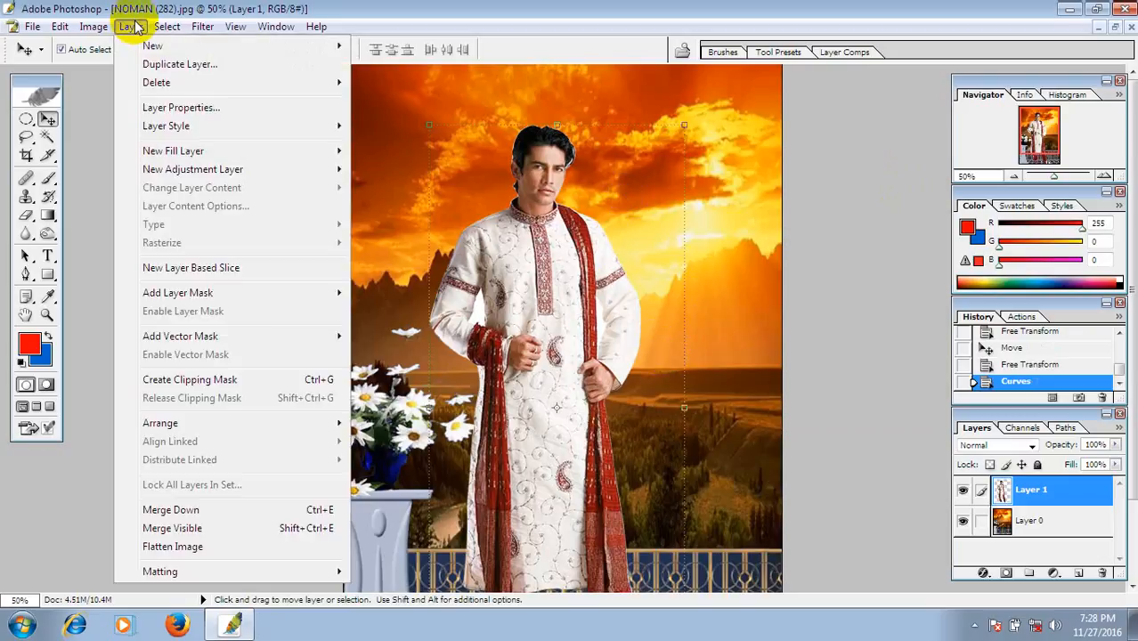
{"action": "mouse_move", "coordinate": [94, 30]}
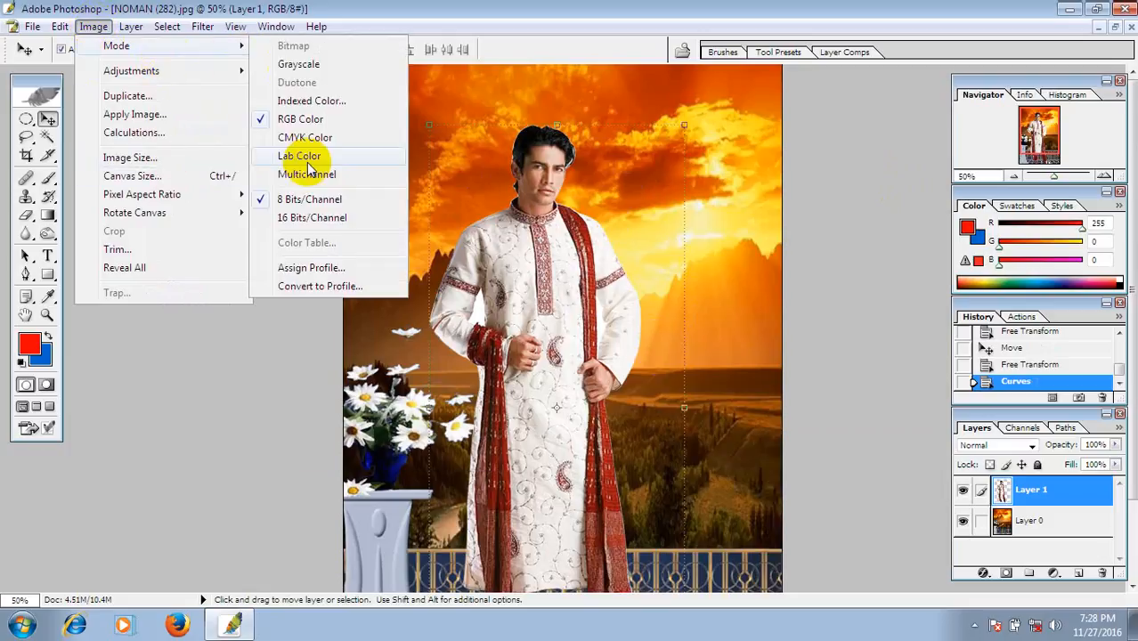
{"action": "mouse_move", "coordinate": [167, 26]}
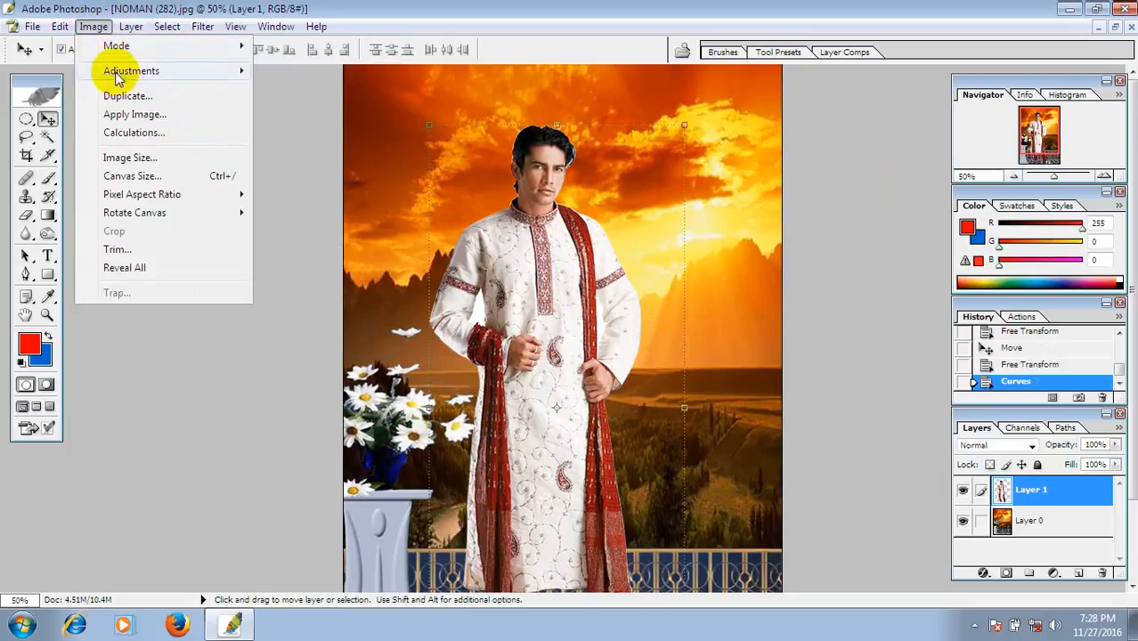
{"action": "mouse_move", "coordinate": [188, 75]}
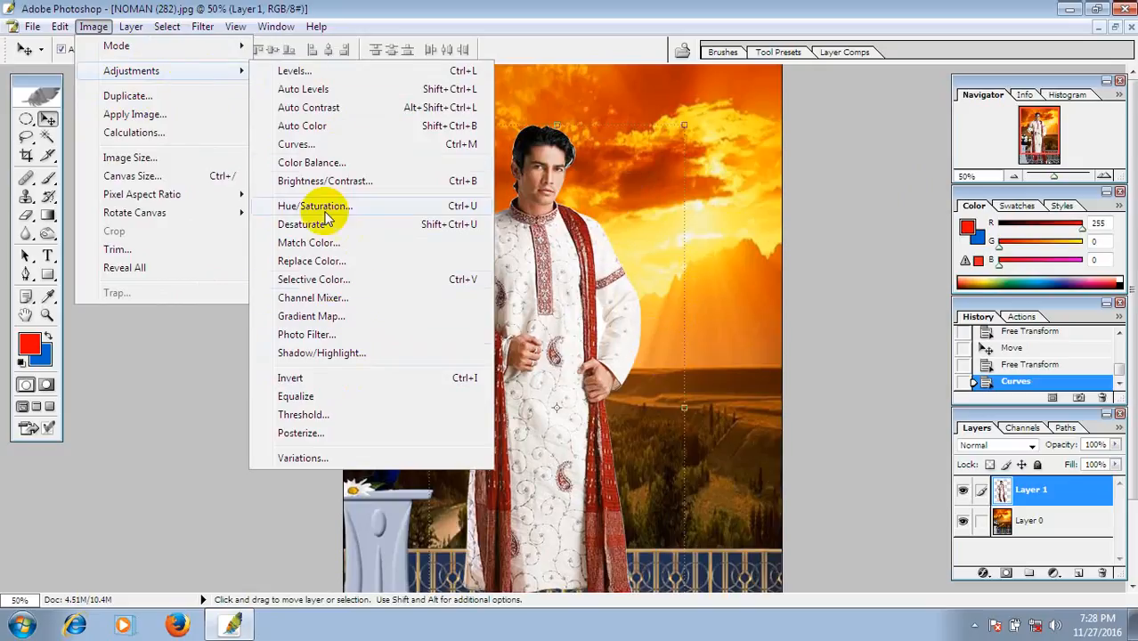
{"action": "left_click", "coordinate": [331, 279]}
{"action": "left_click", "coordinate": [823, 161]}
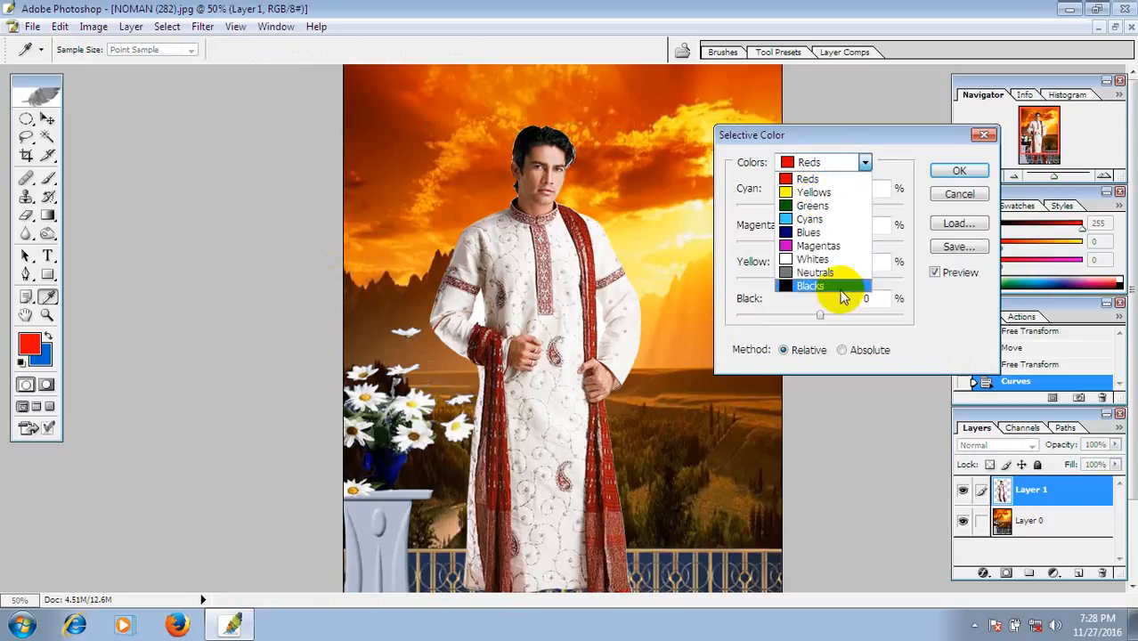
{"action": "left_click", "coordinate": [832, 286]}
{"action": "left_click", "coordinate": [855, 328]}
{"action": "left_click", "coordinate": [840, 315]}
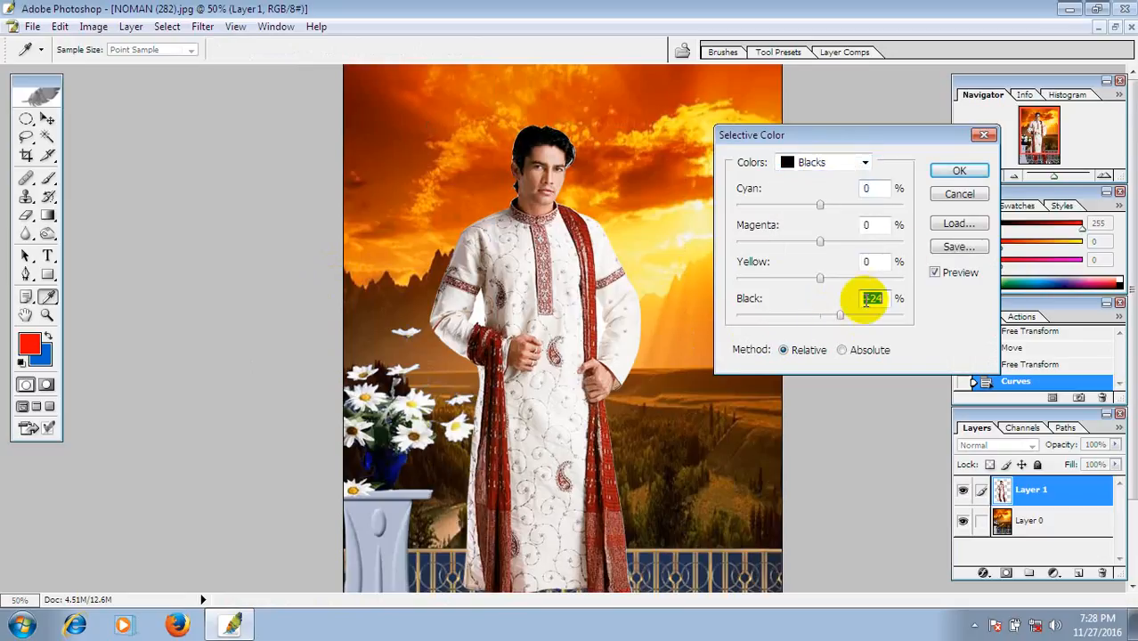
{"action": "left_click", "coordinate": [949, 177]}
{"action": "key", "text": "v"}
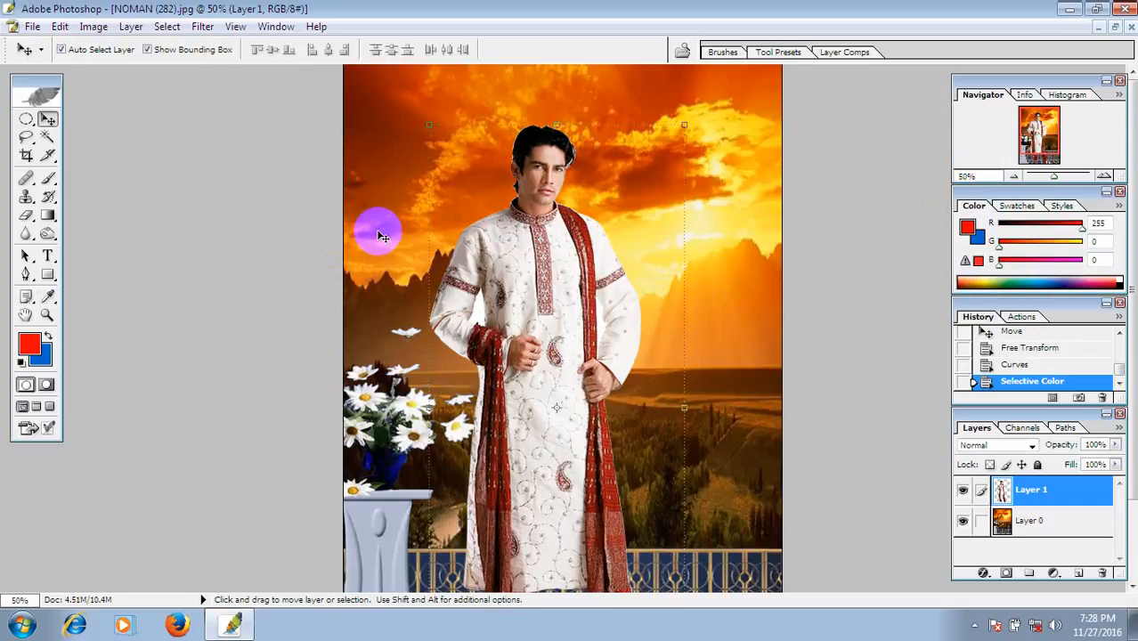
- Select the white gap between the man's bent arm and his kurta with the Magic Wand at tolerance 32
{"action": "left_click_drag", "start_coordinate": [586, 330], "coordinate": [583, 246]}
{"action": "left_click", "coordinate": [643, 360], "text": "alt"}
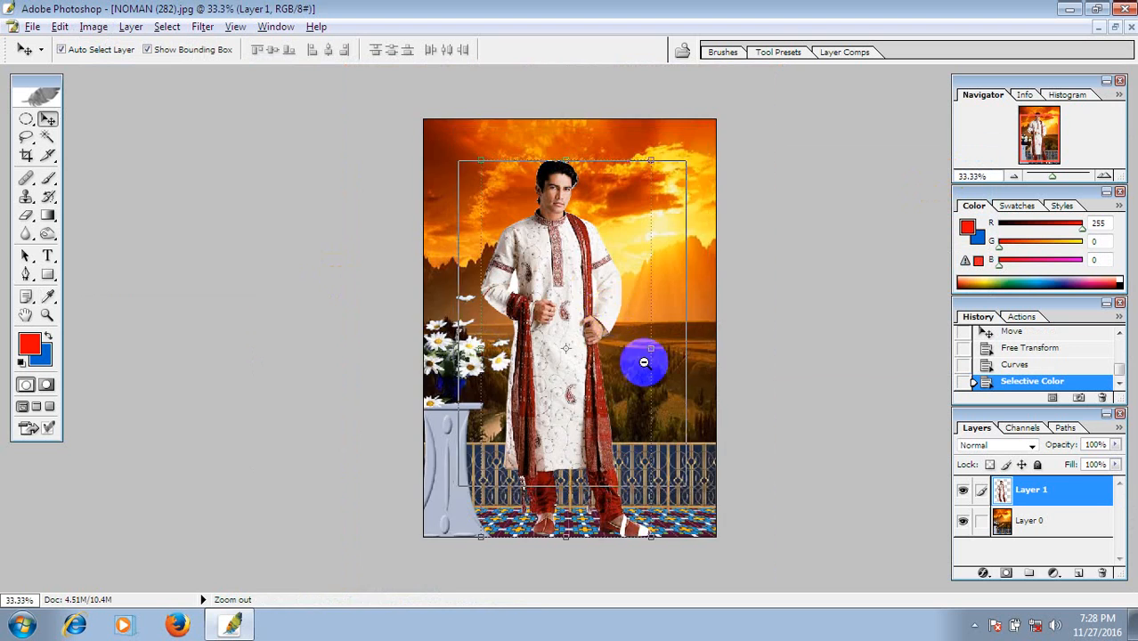
{"action": "left_click", "coordinate": [643, 360], "text": "alt"}
{"action": "left_click", "coordinate": [599, 328], "text": "ctrl"}
{"action": "left_click", "coordinate": [599, 327], "text": "ctrl"}
{"action": "left_click", "coordinate": [490, 306], "text": "ctrl"}
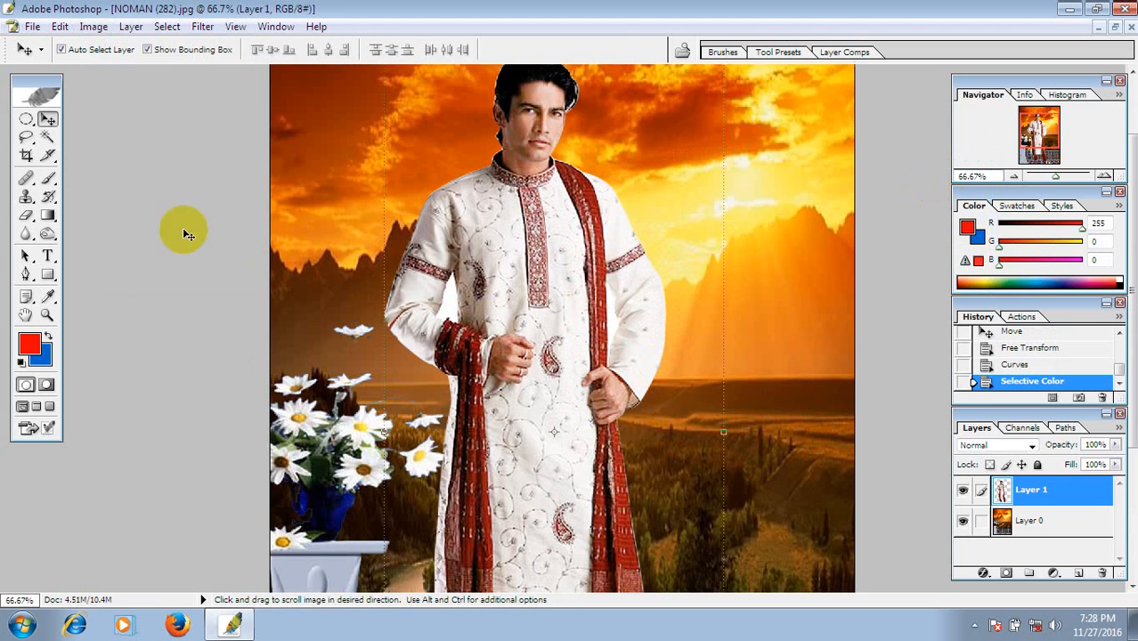
{"action": "left_click", "coordinate": [48, 141]}
{"action": "left_click", "coordinate": [525, 285], "text": "ctrl"}
{"action": "left_click", "coordinate": [531, 285], "text": "ctrl"}
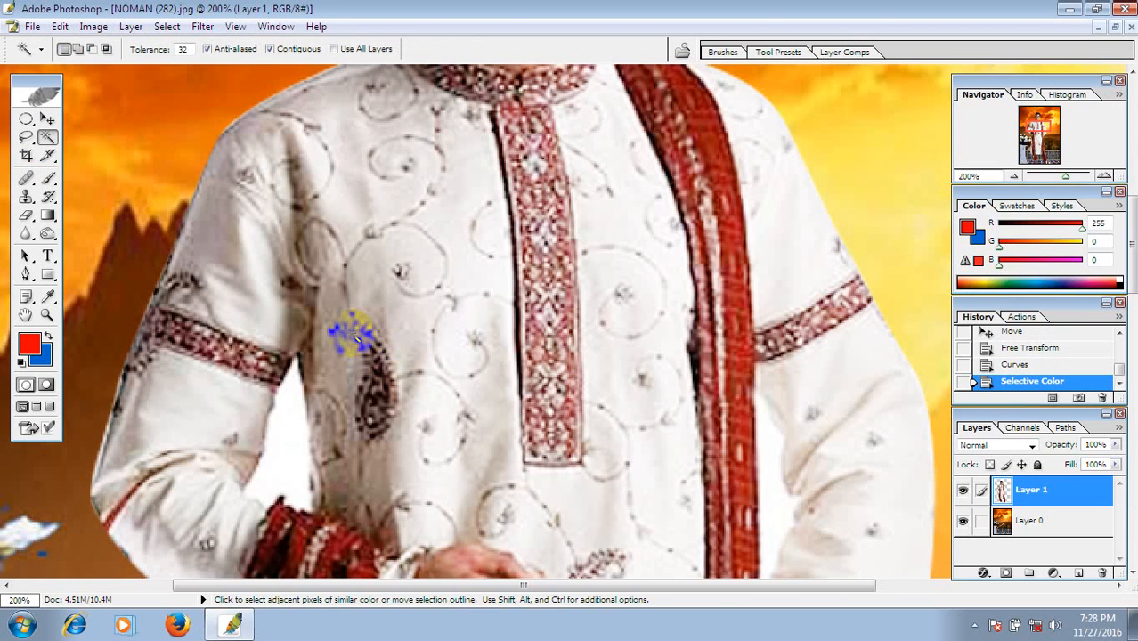
{"action": "left_click", "coordinate": [296, 442]}
{"action": "key", "text": "ctrl+d"}
{"action": "left_click", "coordinate": [294, 445]}
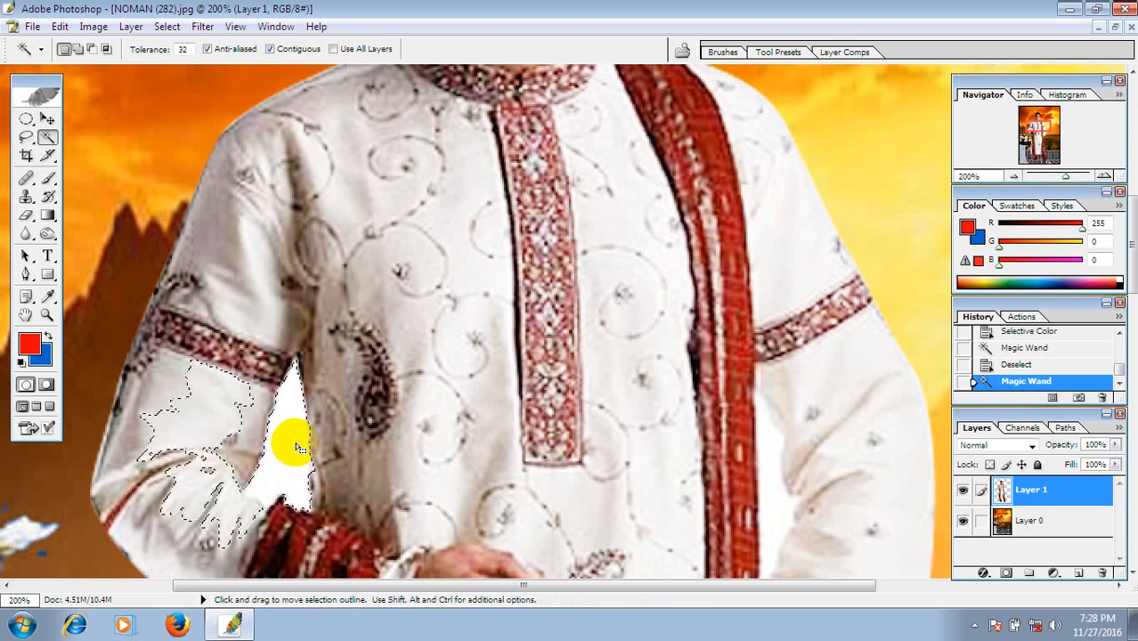
- Subtract the sleeve areas from the selection with the Lasso, and cut the white gap between the bent arm and the kurta
{"action": "left_click", "coordinate": [26, 135]}
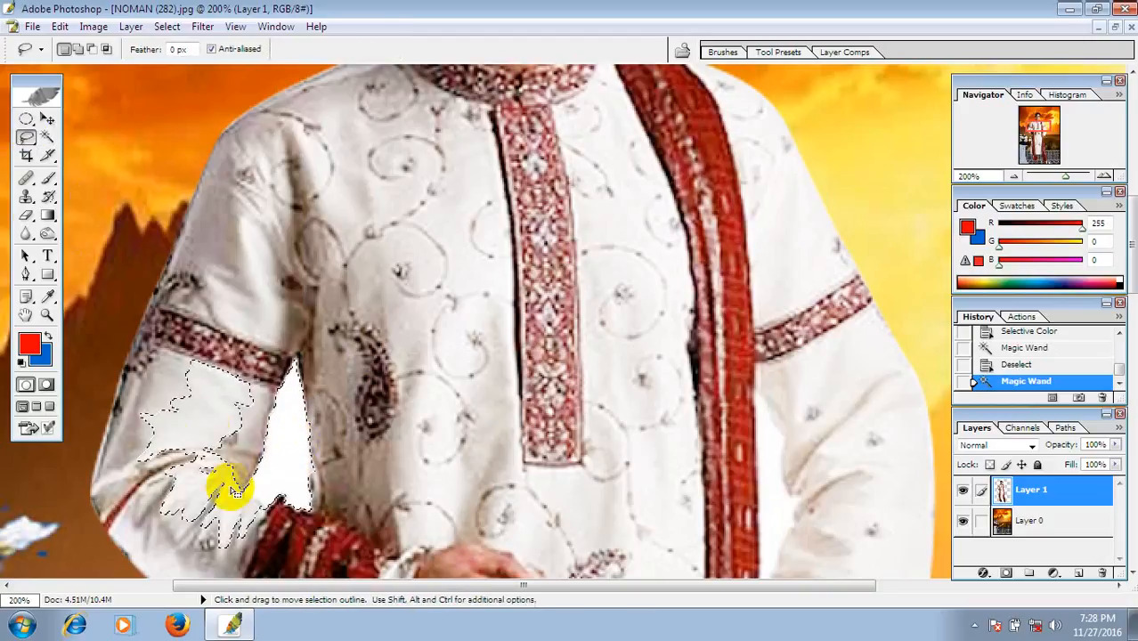
{"action": "mouse_move", "coordinate": [278, 512]}
{"action": "left_mouse_down"}
{"action": "mouse_move", "coordinate": [203, 546]}
{"action": "mouse_move", "coordinate": [97, 419]}
{"action": "mouse_move", "coordinate": [227, 305]}
{"action": "mouse_move", "coordinate": [258, 365]}
{"action": "left_mouse_up"}
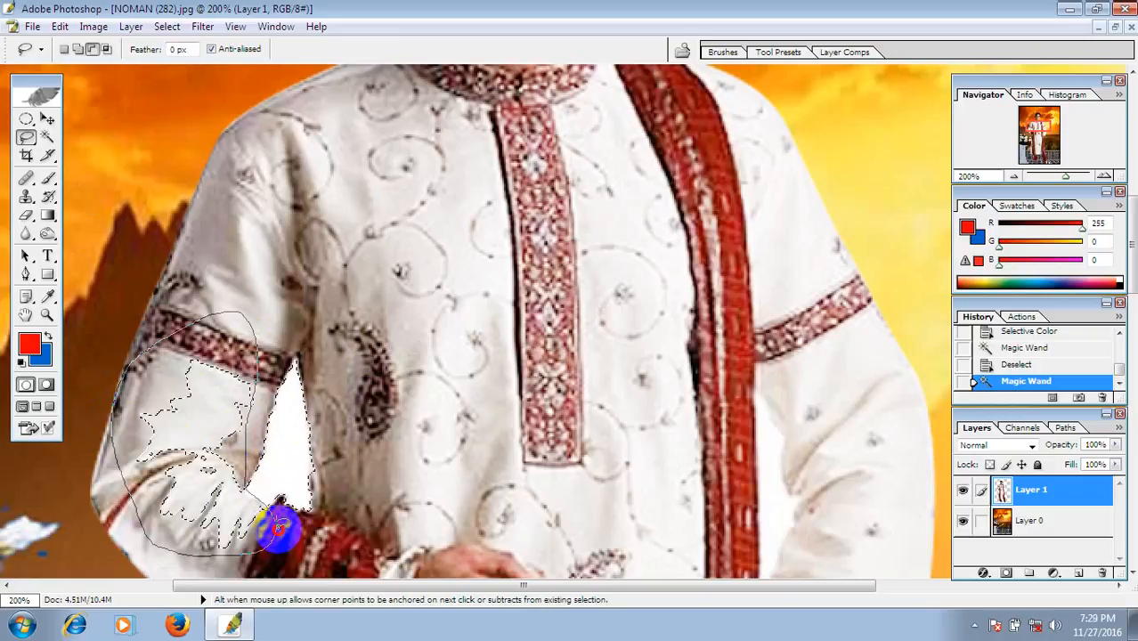
{"action": "left_click_drag", "start_coordinate": [279, 527], "coordinate": [282, 524]}
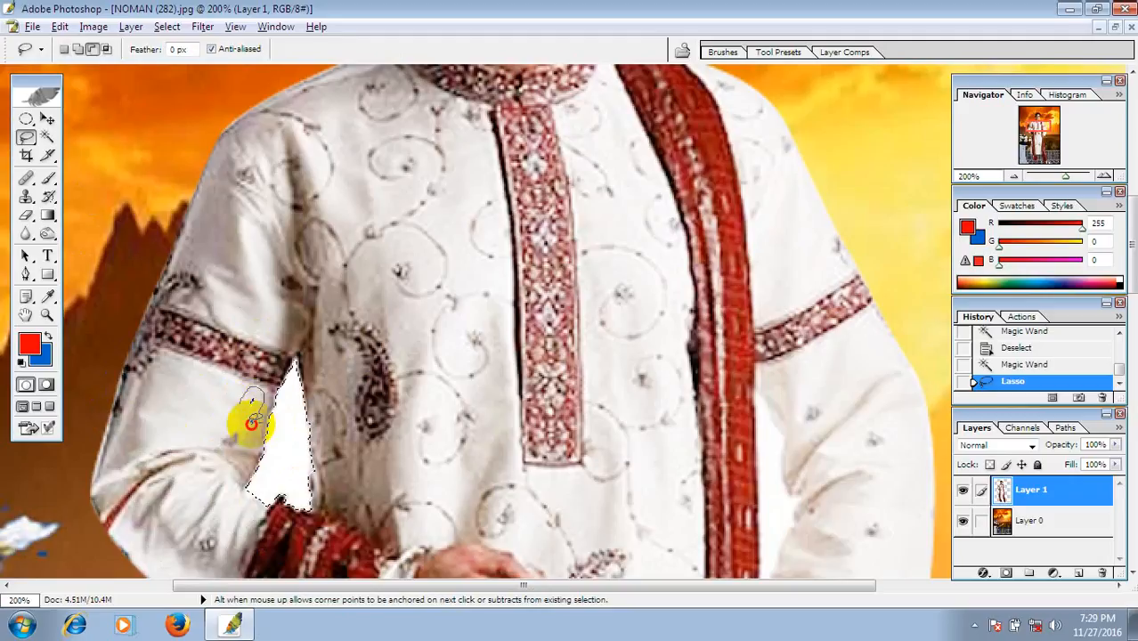
{"action": "left_click_drag", "start_coordinate": [252, 424], "coordinate": [236, 393]}
{"action": "key", "text": "ctrl+x"}
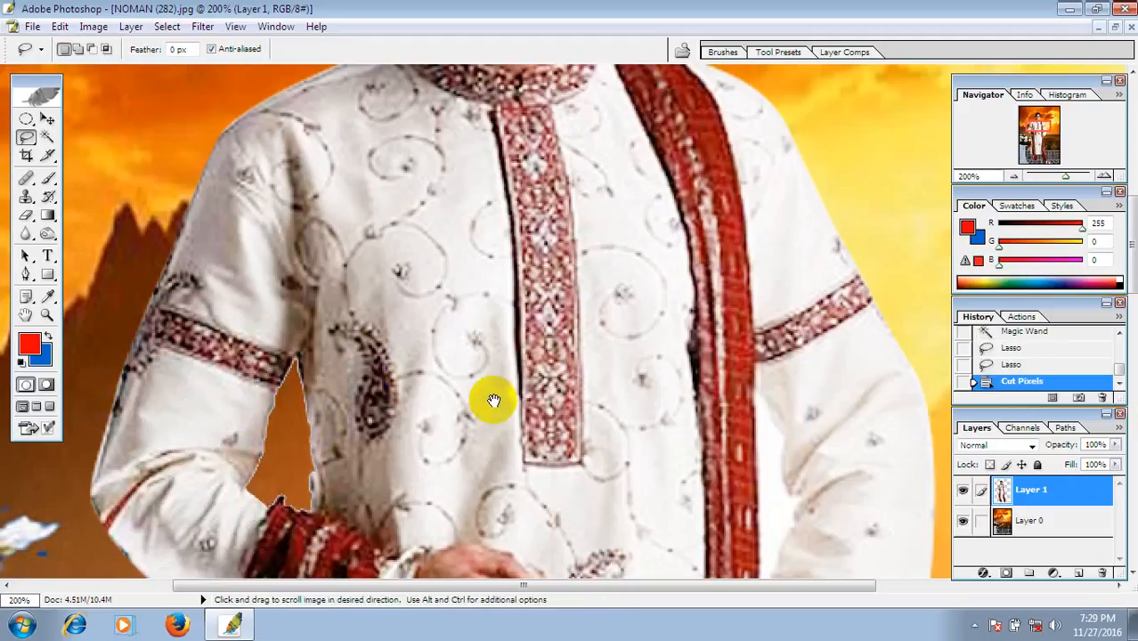
- Select the white gap between the red scarf and the other arm with the Magic Wand, subtract the sleeve with the Lasso, and cut it
{"action": "left_click_drag", "start_coordinate": [493, 400], "coordinate": [203, 208]}
{"action": "left_click", "coordinate": [49, 137]}
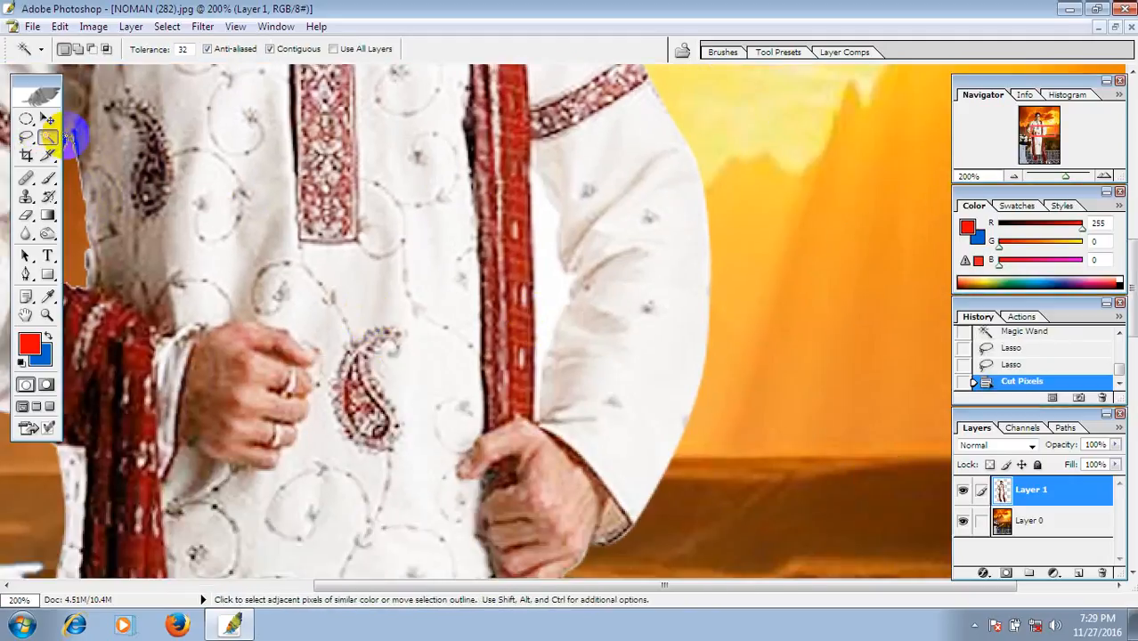
{"action": "left_click", "coordinate": [524, 251]}
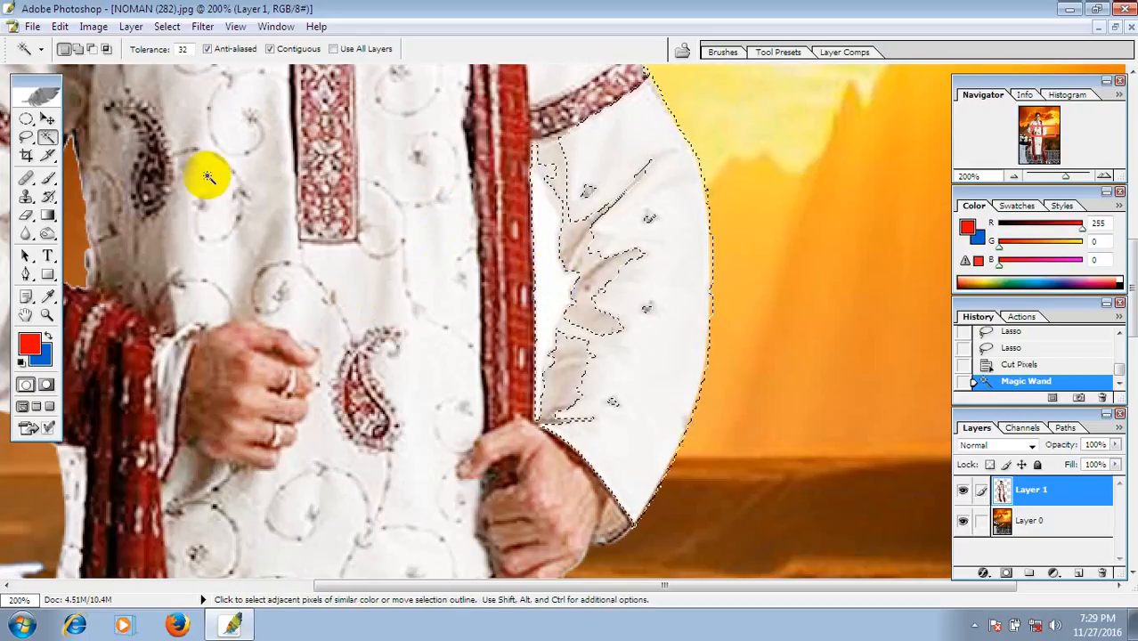
{"action": "left_click", "coordinate": [26, 137]}
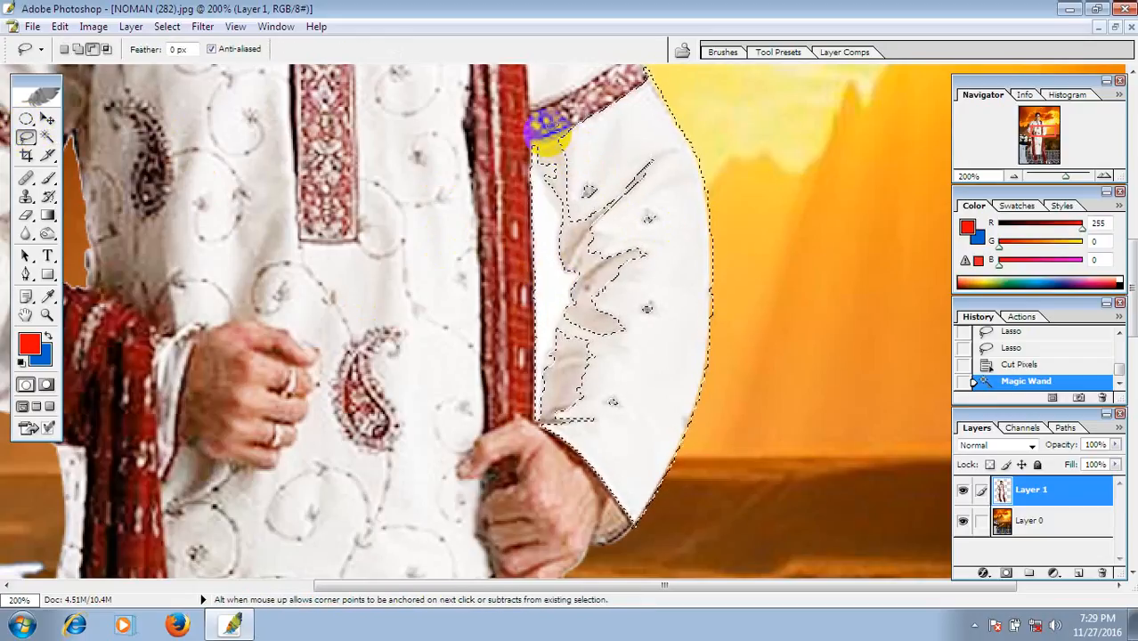
{"action": "mouse_move", "coordinate": [545, 129]}
{"action": "left_mouse_down"}
{"action": "mouse_move", "coordinate": [800, 139]}
{"action": "mouse_move", "coordinate": [652, 571]}
{"action": "left_mouse_up"}
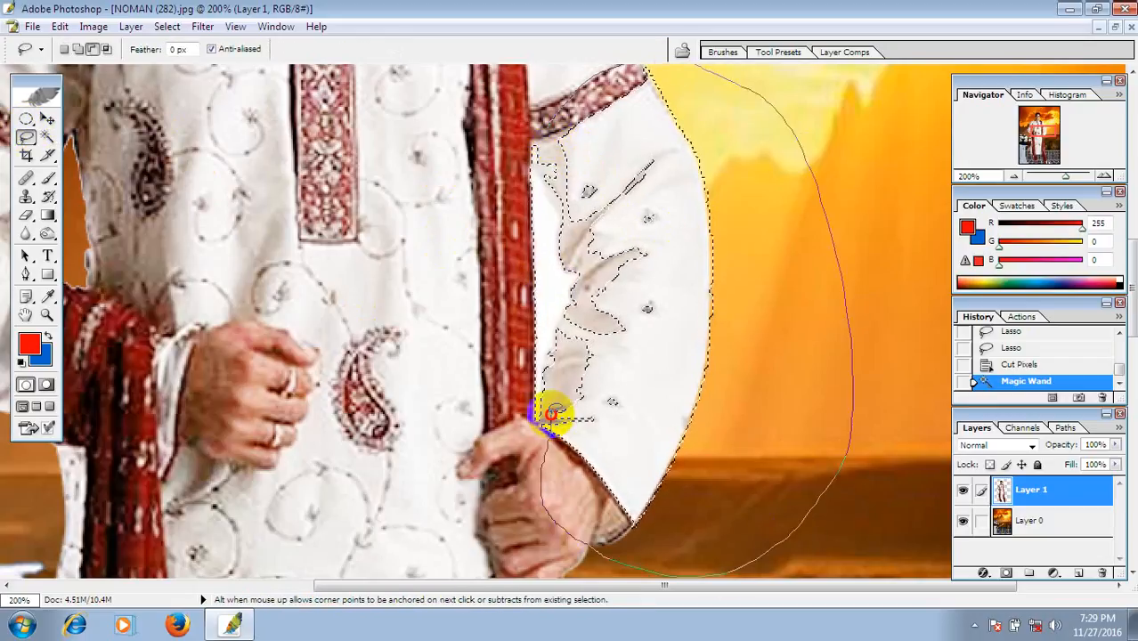
{"action": "mouse_move", "coordinate": [552, 414]}
{"action": "left_mouse_down"}
{"action": "mouse_move", "coordinate": [569, 260]}
{"action": "mouse_move", "coordinate": [547, 203]}
{"action": "left_mouse_up"}
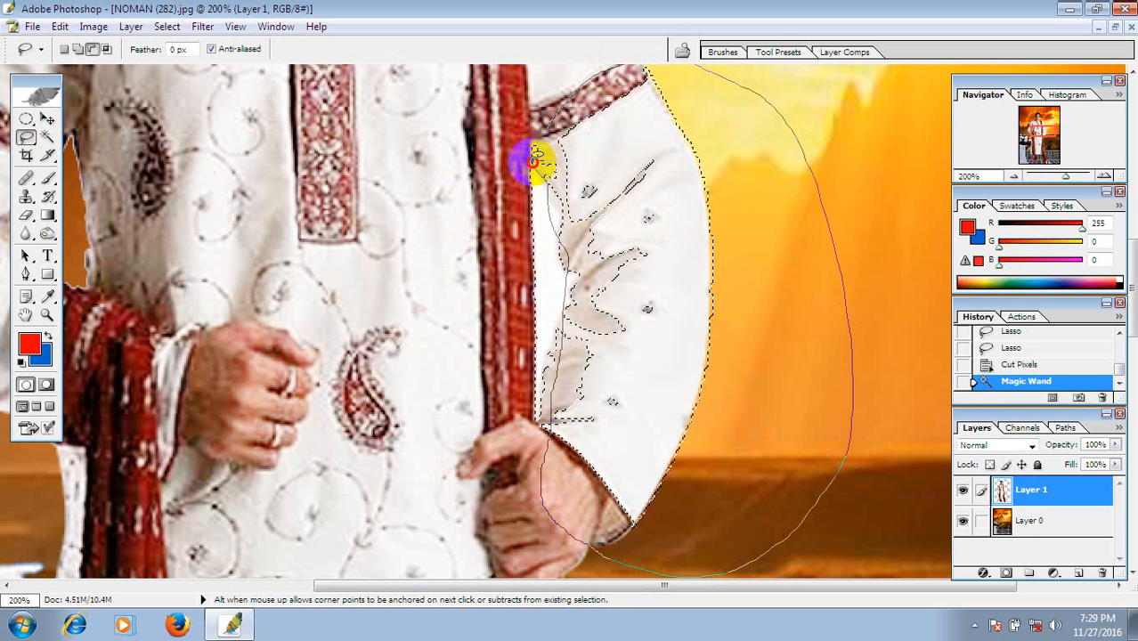
{"action": "left_click_drag", "start_coordinate": [535, 160], "coordinate": [544, 129]}
{"action": "mouse_move", "coordinate": [564, 338]}
{"action": "left_mouse_down"}
{"action": "mouse_move", "coordinate": [542, 405]}
{"action": "mouse_move", "coordinate": [617, 414]}
{"action": "mouse_move", "coordinate": [602, 376]}
{"action": "left_mouse_up"}
{"action": "key", "text": "ctrl+x"}
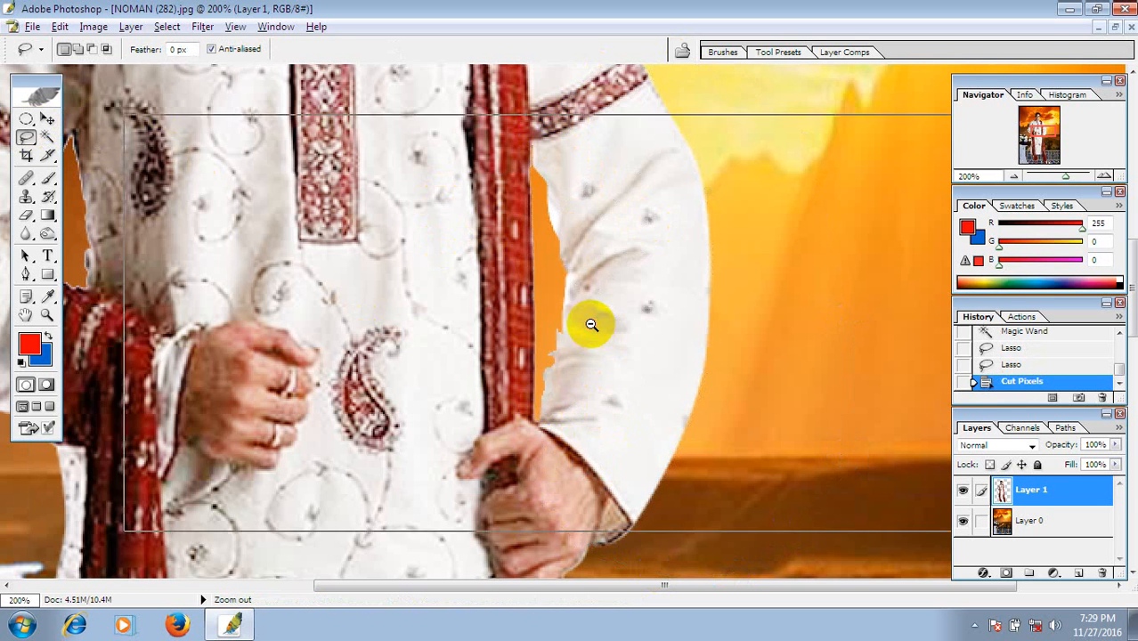
- Shift the man slightly left on the background, keeping his feet on the tiled floor
{"action": "left_click", "coordinate": [590, 325], "text": "alt"}
{"action": "left_click", "coordinate": [590, 325], "text": "alt"}
{"action": "left_click", "coordinate": [596, 374], "text": "alt"}
{"action": "left_click", "coordinate": [574, 396], "text": "alt"}
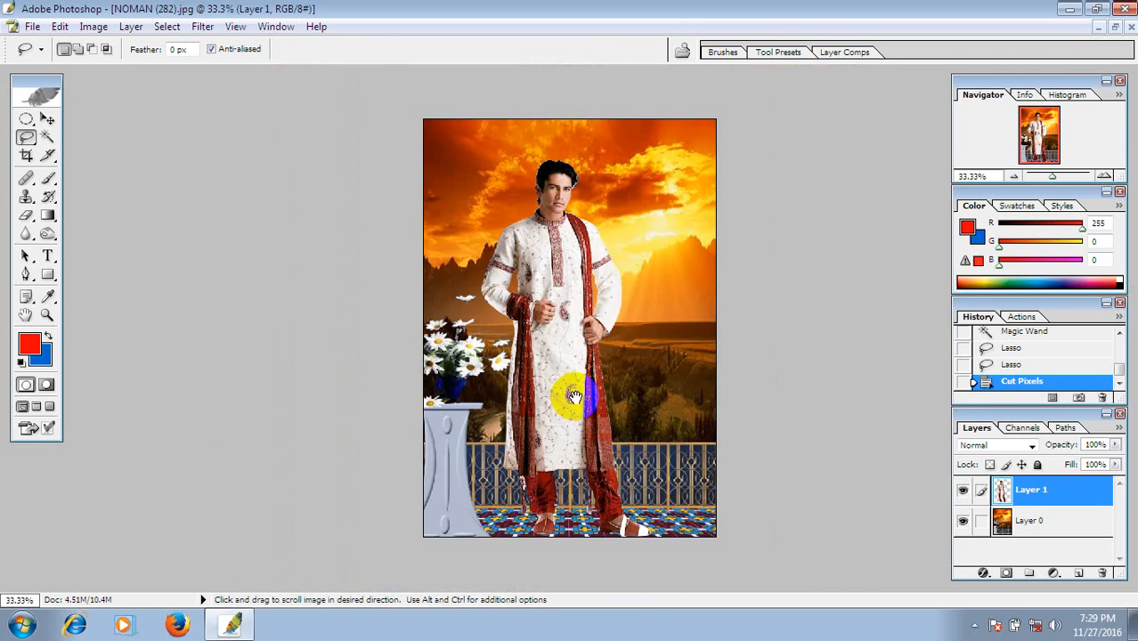
{"action": "left_click", "coordinate": [47, 118]}
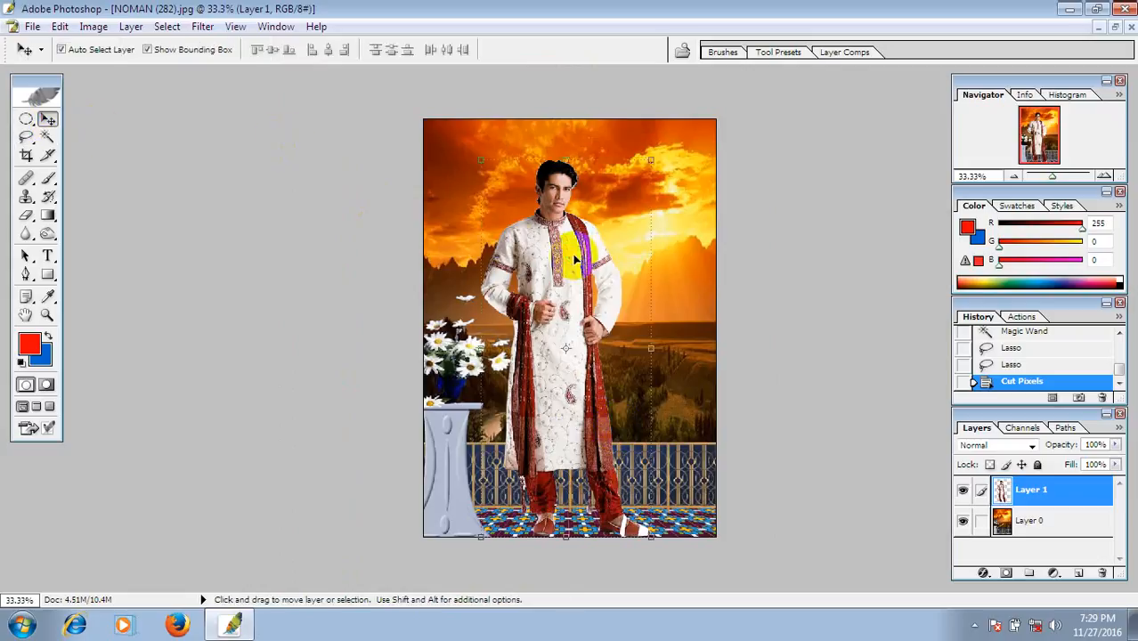
{"action": "left_click_drag", "start_coordinate": [576, 259], "coordinate": [552, 266]}
- Switch to full-screen view at the man's head and set the Clone Stamp brush to 7 px
{"action": "key", "text": "ctrl+space"}
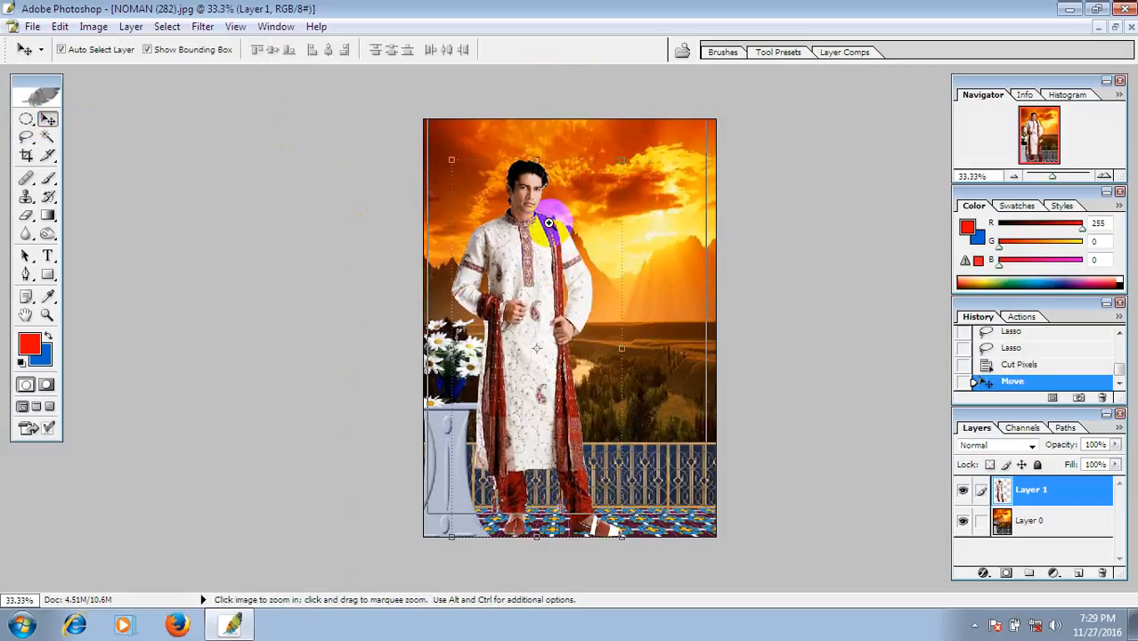
{"action": "left_click", "coordinate": [549, 223]}
{"action": "left_click", "coordinate": [552, 309]}
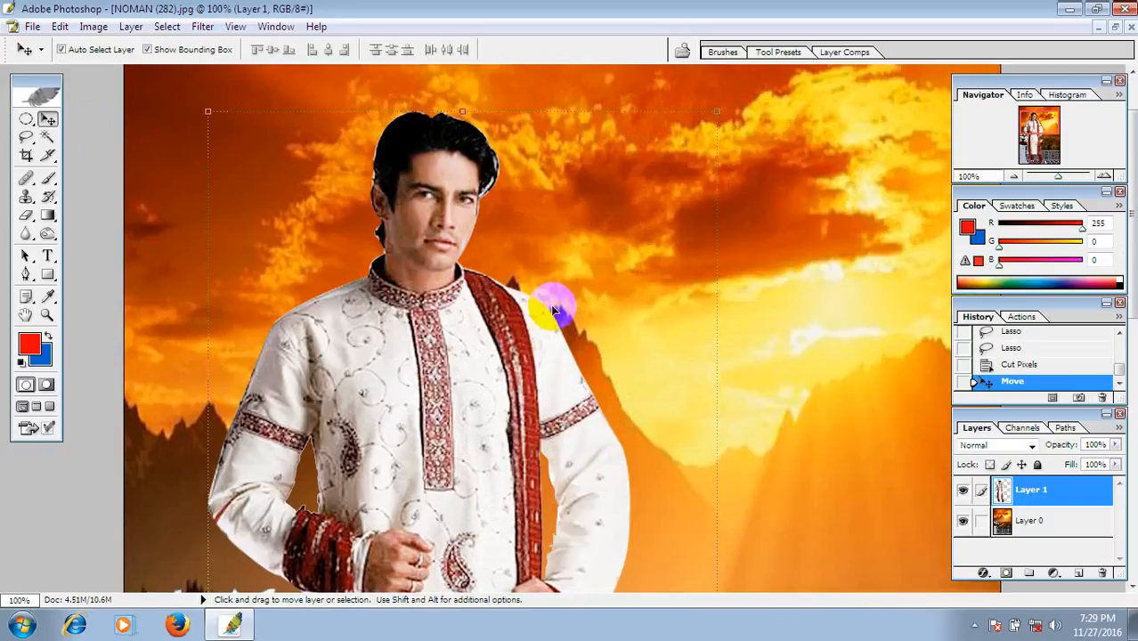
{"action": "key", "text": "f"}
{"action": "left_click", "coordinate": [523, 164]}
{"action": "left_click", "coordinate": [523, 165]}
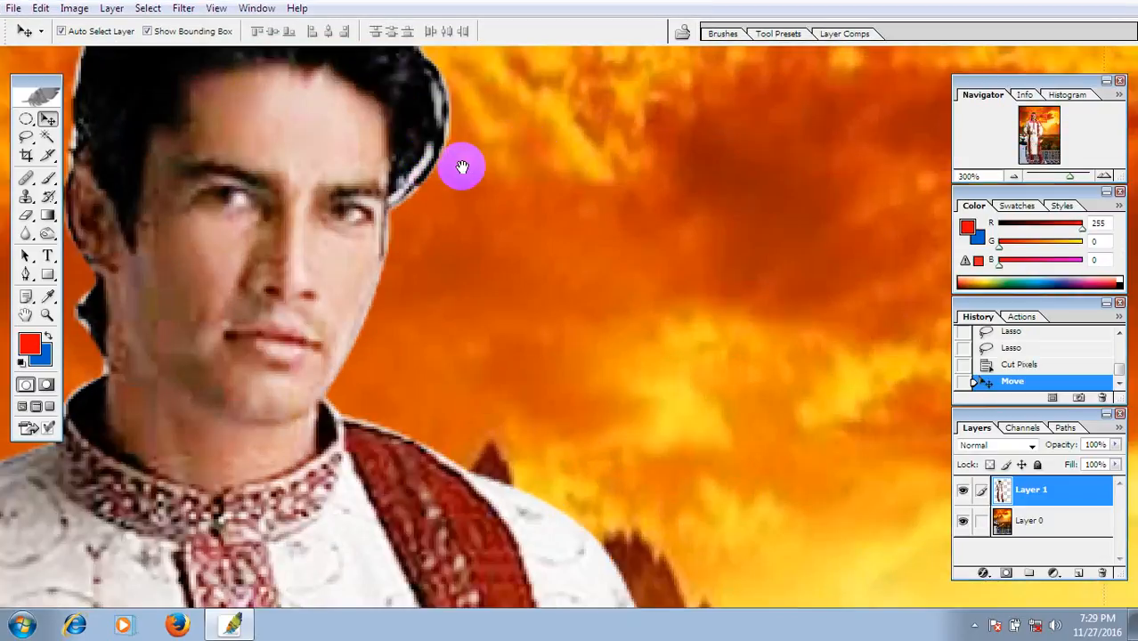
{"action": "left_click_drag", "start_coordinate": [462, 167], "coordinate": [604, 408]}
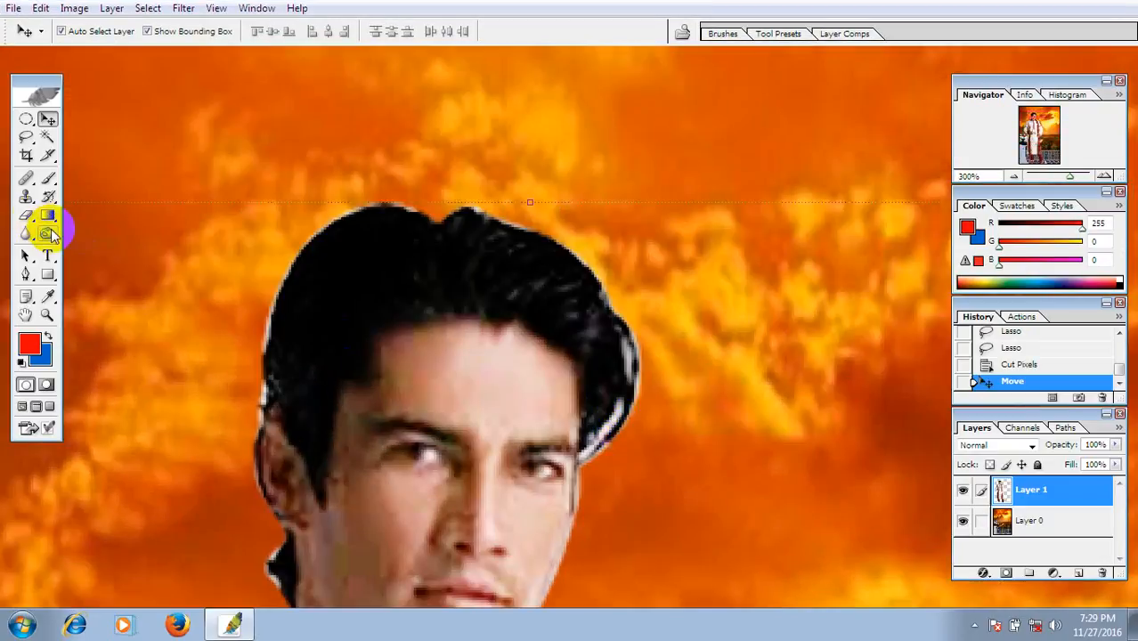
{"action": "left_click", "coordinate": [26, 197]}
{"action": "right_click", "coordinate": [448, 268]}
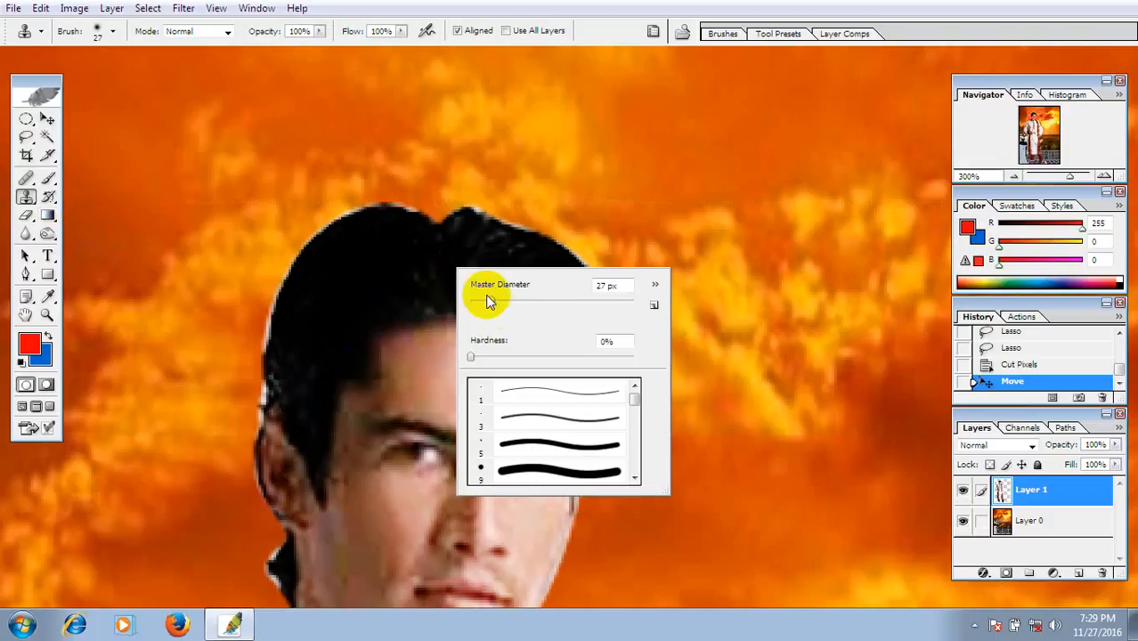
{"action": "left_click_drag", "start_coordinate": [479, 306], "coordinate": [475, 304]}
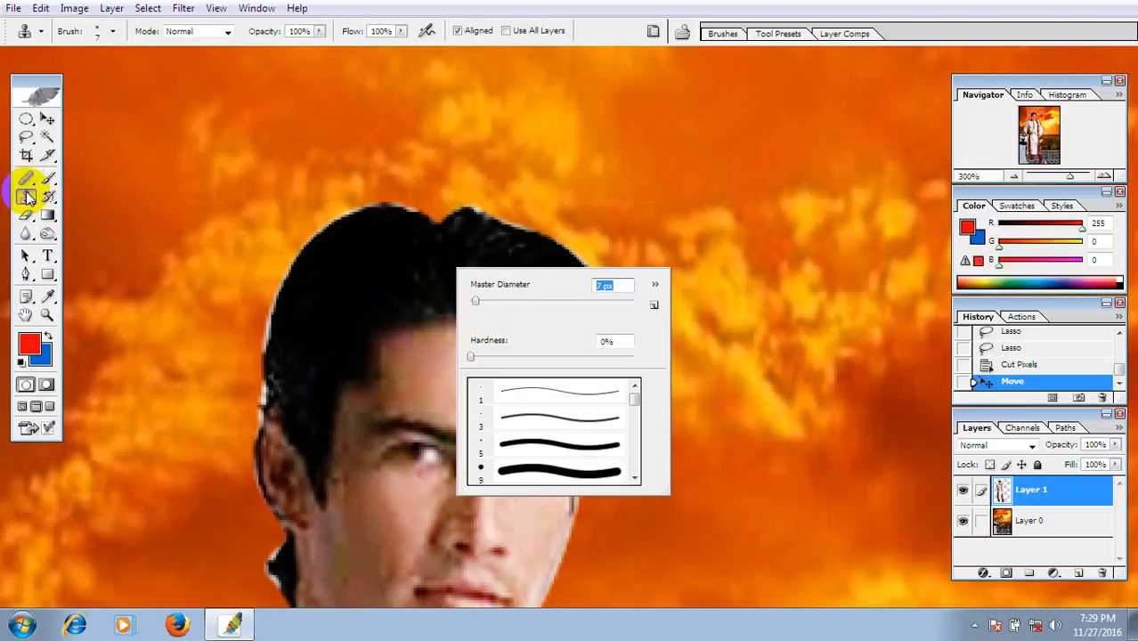
{"action": "left_click", "coordinate": [27, 198]}
{"action": "left_click", "coordinate": [27, 198]}
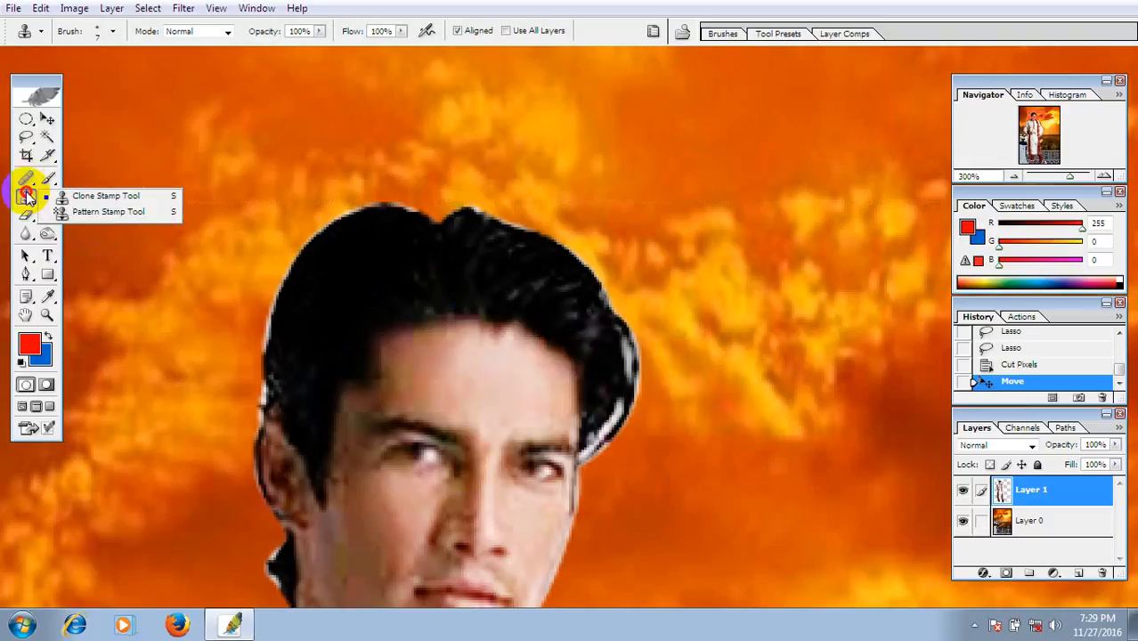
{"action": "left_click", "coordinate": [545, 287]}
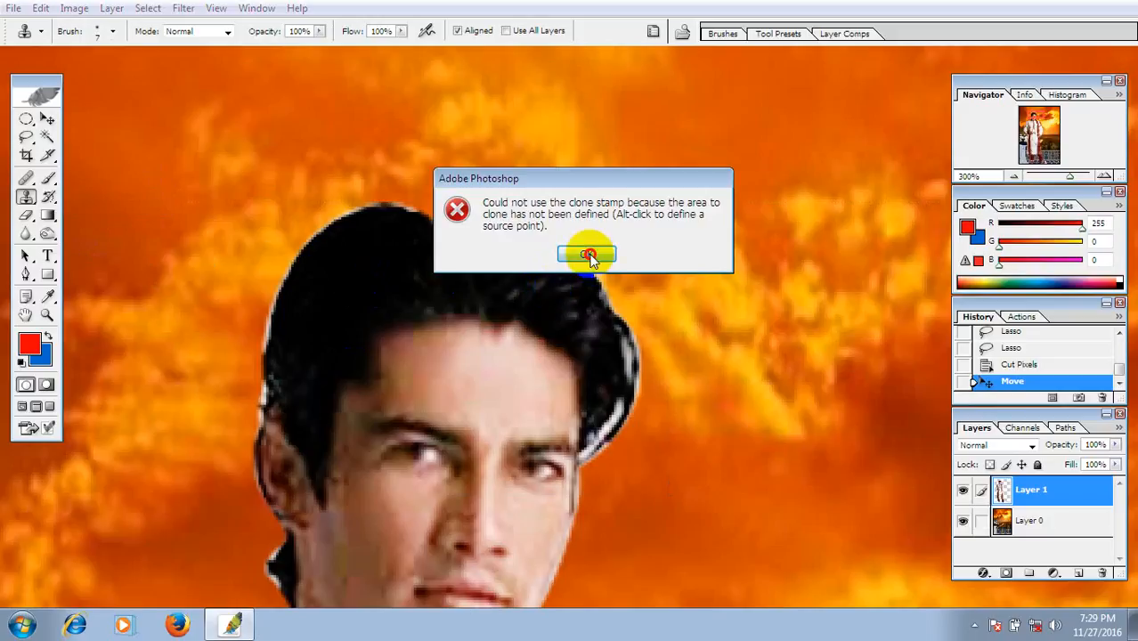
{"action": "left_click", "coordinate": [581, 253]}
- Clone dark hair over the white streaks inside the right edge of the man's hair
{"action": "left_click", "coordinate": [607, 309], "text": "ctrl"}
{"action": "left_click", "coordinate": [607, 309], "text": "ctrl"}
{"action": "left_click_drag", "start_coordinate": [611, 373], "coordinate": [580, 279]}
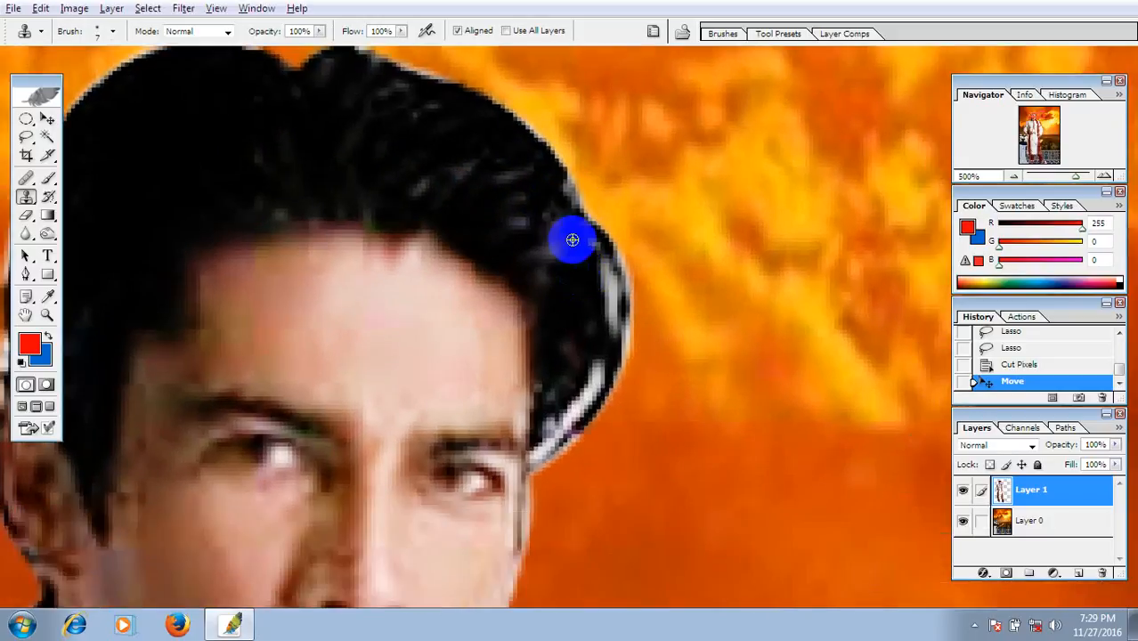
{"action": "left_click", "coordinate": [429, 170]}
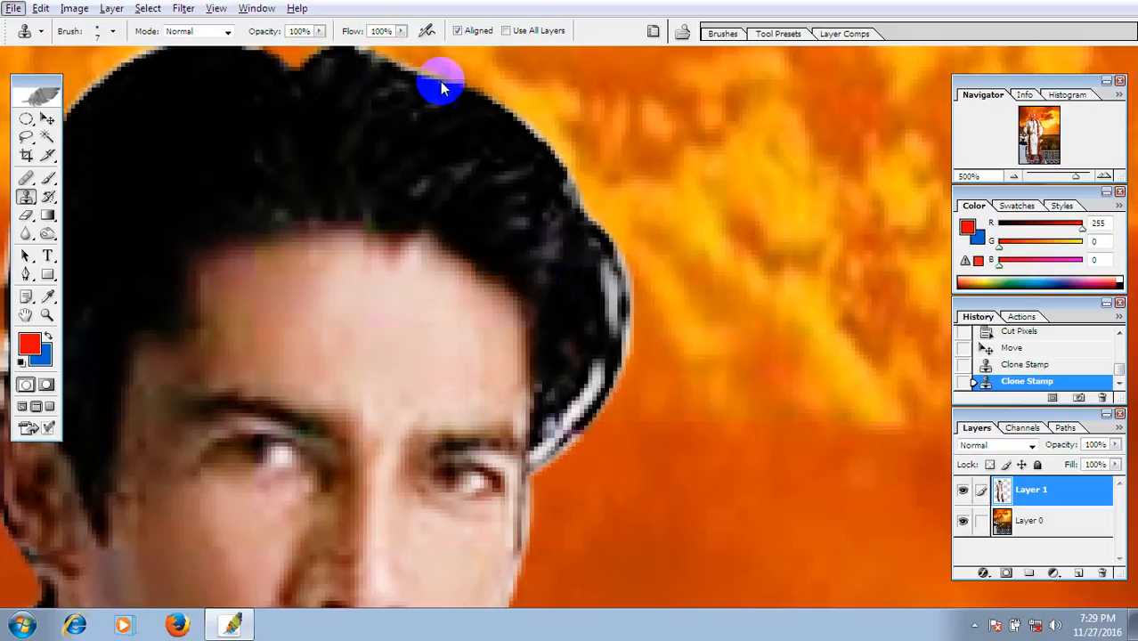
{"action": "mouse_move", "coordinate": [546, 209]}
{"action": "left_mouse_down"}
{"action": "mouse_move", "coordinate": [598, 272]}
{"action": "mouse_move", "coordinate": [610, 318]}
{"action": "mouse_move", "coordinate": [580, 268]}
{"action": "left_mouse_up"}
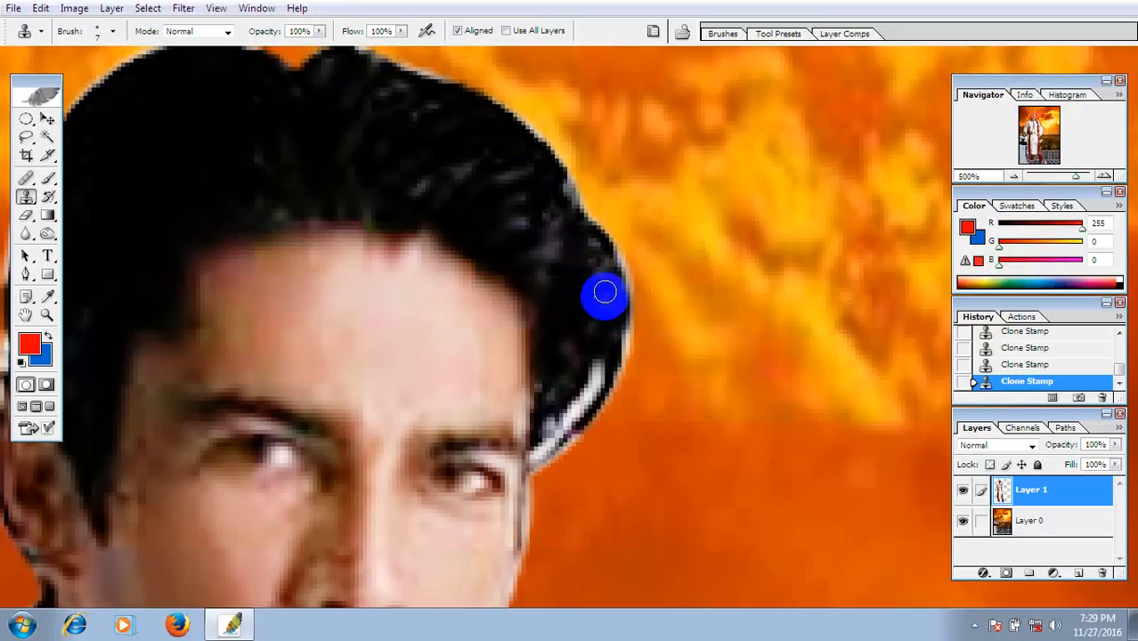
{"action": "left_click_drag", "start_coordinate": [590, 324], "coordinate": [591, 377]}
{"action": "mouse_move", "coordinate": [572, 412]}
{"action": "left_mouse_down"}
{"action": "mouse_move", "coordinate": [576, 369]}
{"action": "mouse_move", "coordinate": [549, 452]}
{"action": "left_mouse_up"}
- Clone dark hair over the light fringe along the top and upper right outline of the hair
{"action": "left_click_drag", "start_coordinate": [579, 263], "coordinate": [686, 356]}
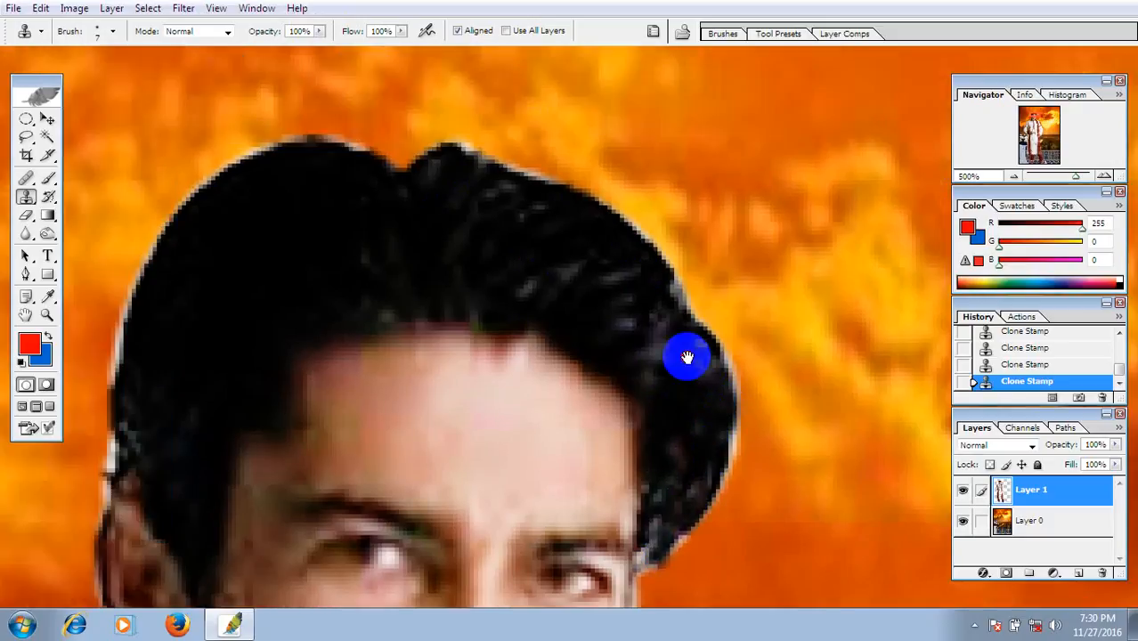
{"action": "left_click_drag", "start_coordinate": [307, 220], "coordinate": [530, 185]}
{"action": "mouse_move", "coordinate": [433, 233]}
{"action": "left_mouse_down"}
{"action": "mouse_move", "coordinate": [352, 303]}
{"action": "mouse_move", "coordinate": [373, 226]}
{"action": "mouse_move", "coordinate": [399, 231]}
{"action": "mouse_move", "coordinate": [417, 158]}
{"action": "mouse_move", "coordinate": [486, 113]}
{"action": "mouse_move", "coordinate": [539, 140]}
{"action": "mouse_move", "coordinate": [594, 112]}
{"action": "mouse_move", "coordinate": [655, 172]}
{"action": "mouse_move", "coordinate": [669, 123]}
{"action": "mouse_move", "coordinate": [821, 156]}
{"action": "left_mouse_up"}
{"action": "key", "text": "space"}
{"action": "left_click_drag", "start_coordinate": [749, 225], "coordinate": [646, 142]}
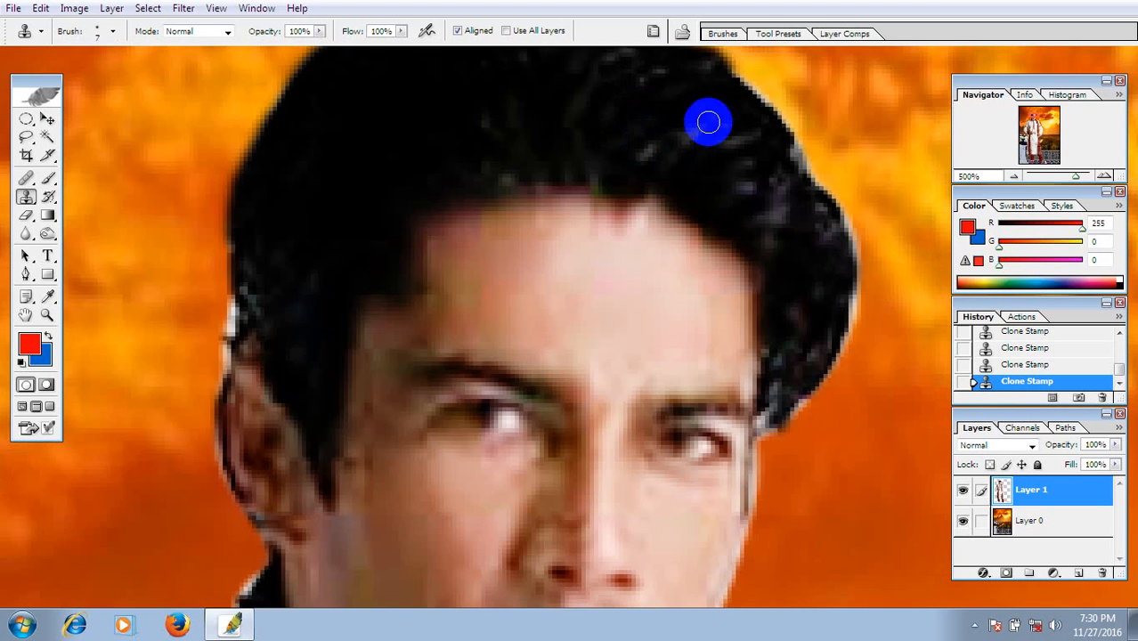
{"action": "left_click_drag", "start_coordinate": [703, 171], "coordinate": [762, 202]}
{"action": "left_click_drag", "start_coordinate": [798, 163], "coordinate": [817, 189]}
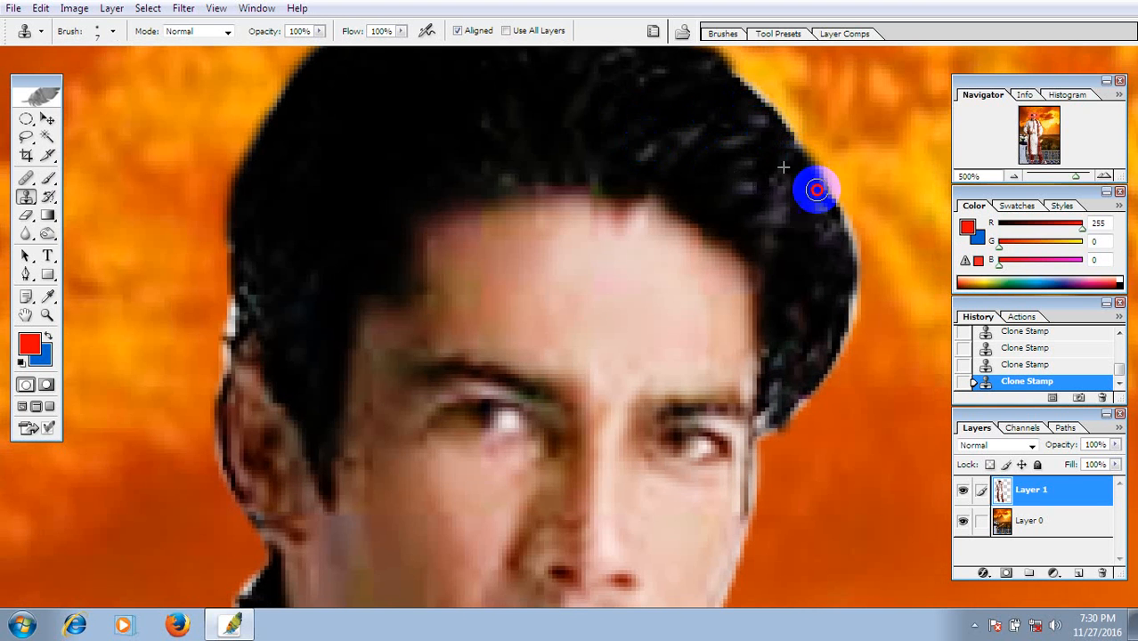
- Clone dark hair over the white spots at the hair's left edge above the ear
{"action": "key", "text": "space"}
{"action": "left_click_drag", "start_coordinate": [290, 211], "coordinate": [376, 152]}
{"action": "left_click", "coordinate": [342, 160], "text": "alt"}
{"action": "left_click_drag", "start_coordinate": [320, 230], "coordinate": [320, 283]}
- Choose the Blur tool at 50% strength and reduce its brush size to 29 px
{"action": "key", "text": "alt+space"}
{"action": "left_click", "coordinate": [379, 265]}
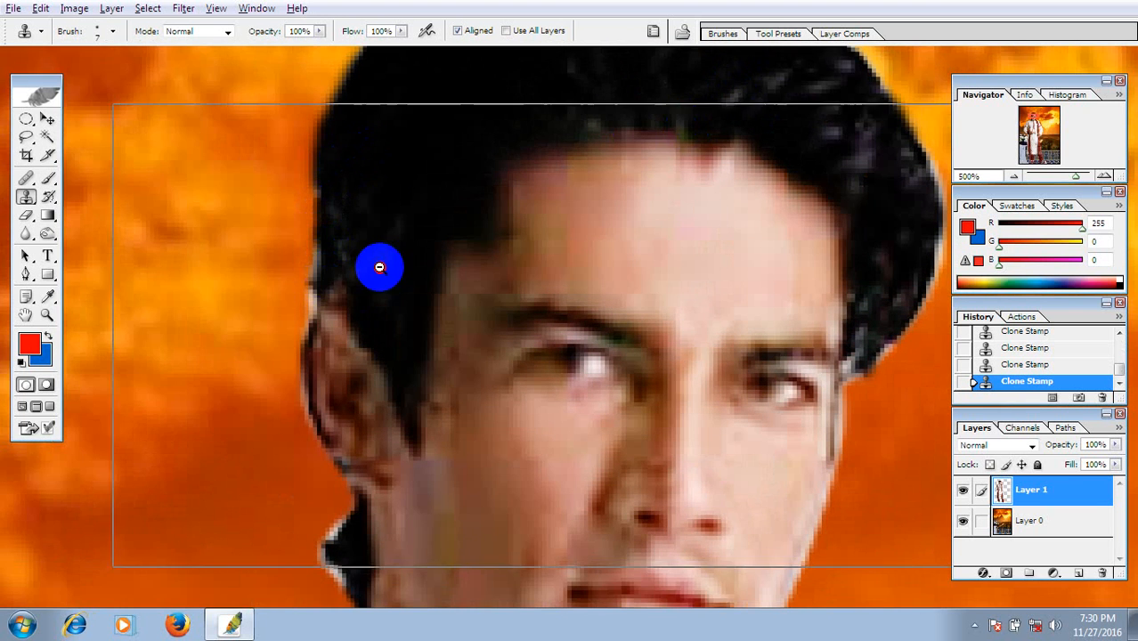
{"action": "left_click", "coordinate": [400, 286]}
{"action": "left_click", "coordinate": [414, 302]}
{"action": "left_click", "coordinate": [432, 262]}
{"action": "left_click", "coordinate": [435, 273]}
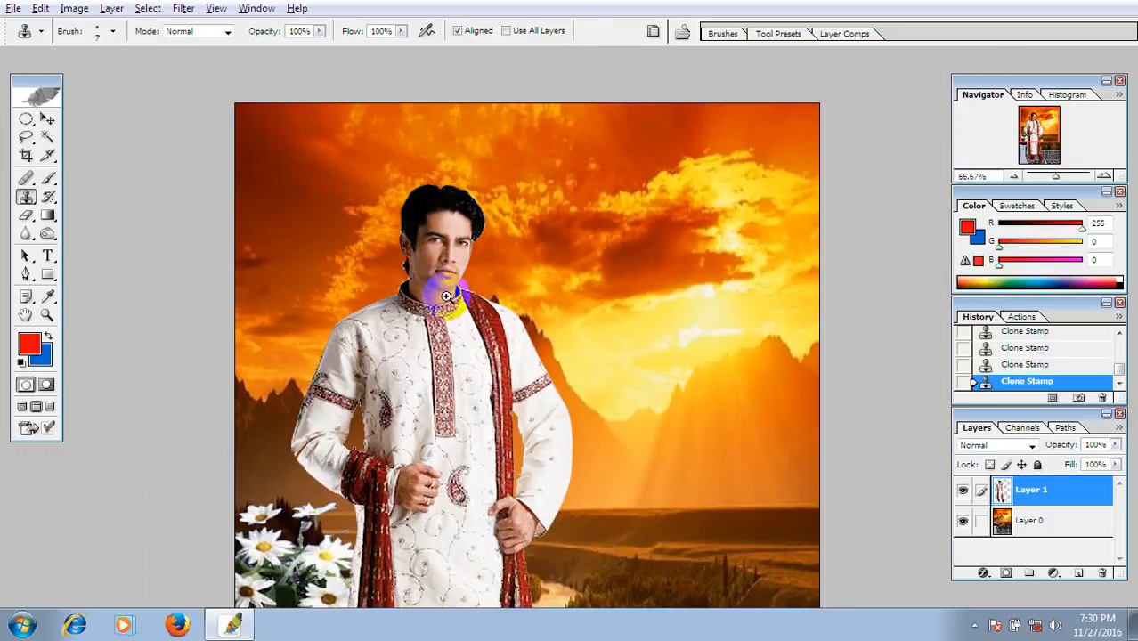
{"action": "left_click", "coordinate": [435, 273]}
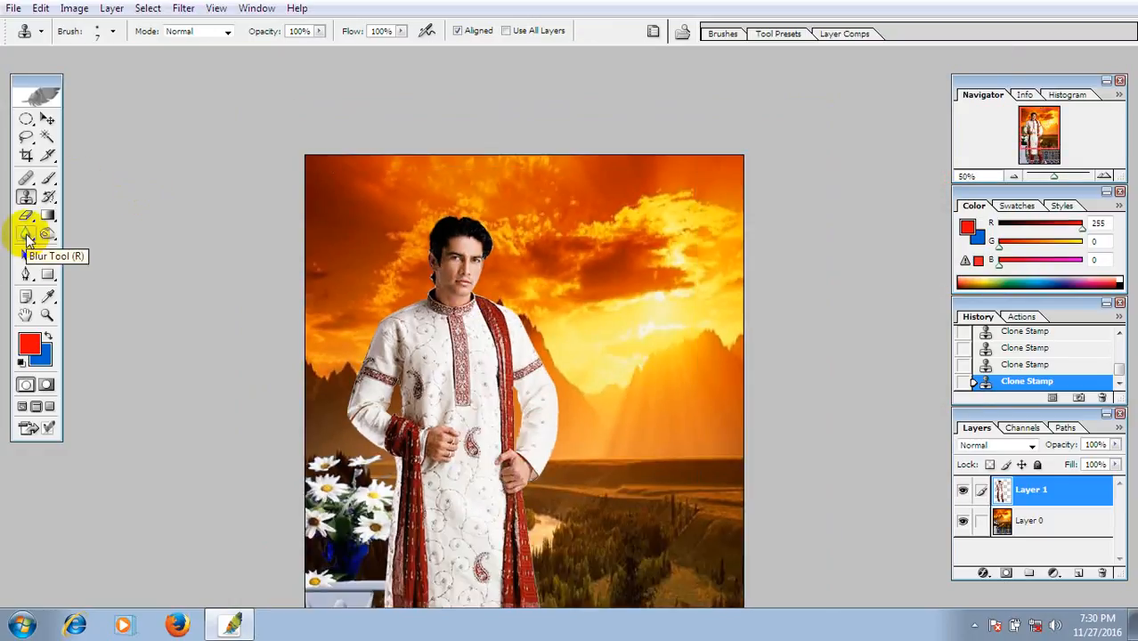
{"action": "left_click", "coordinate": [28, 235]}
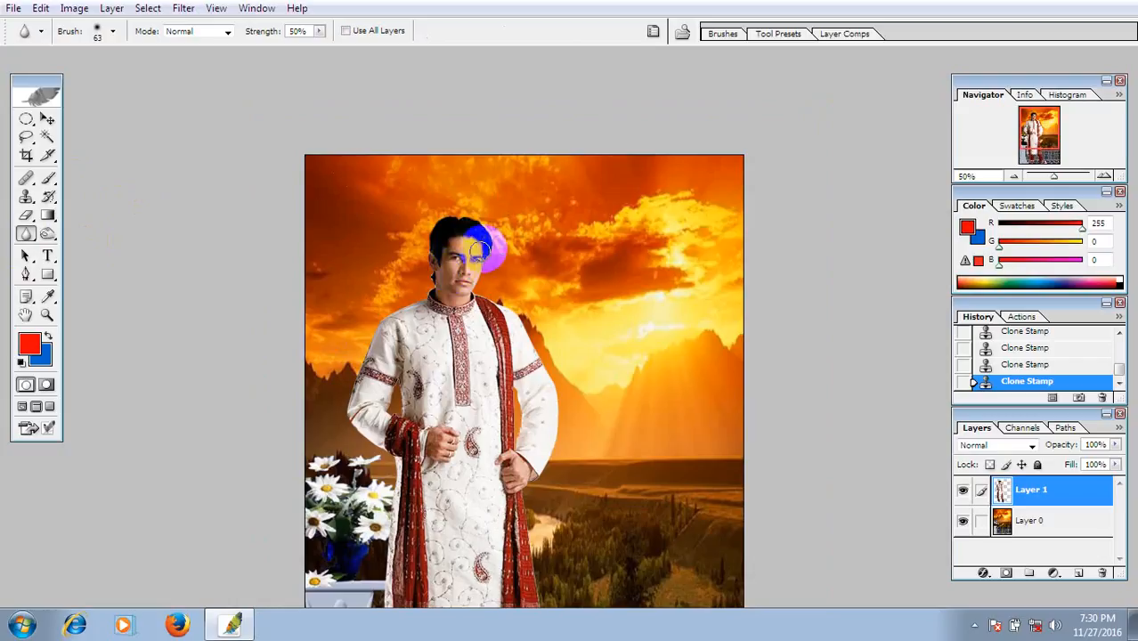
{"action": "key", "text": "ctrl+plus"}
{"action": "key", "text": "ctrl+plus"}
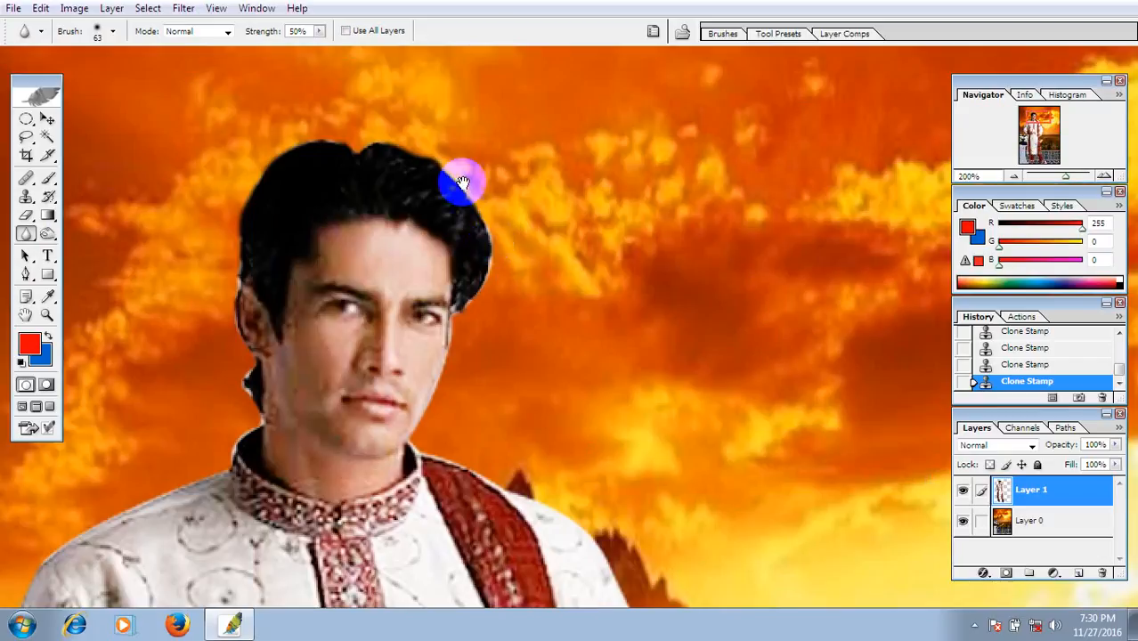
{"action": "right_click", "coordinate": [447, 135]}
{"action": "left_click", "coordinate": [475, 157]}
- Blur the cut-out edges around the man's hair, face and shoulders
{"action": "mouse_move", "coordinate": [384, 139]}
{"action": "left_mouse_down"}
{"action": "mouse_move", "coordinate": [441, 160]}
{"action": "mouse_move", "coordinate": [483, 218]}
{"action": "mouse_move", "coordinate": [464, 207]}
{"action": "mouse_move", "coordinate": [480, 305]}
{"action": "mouse_move", "coordinate": [446, 385]}
{"action": "left_mouse_up"}
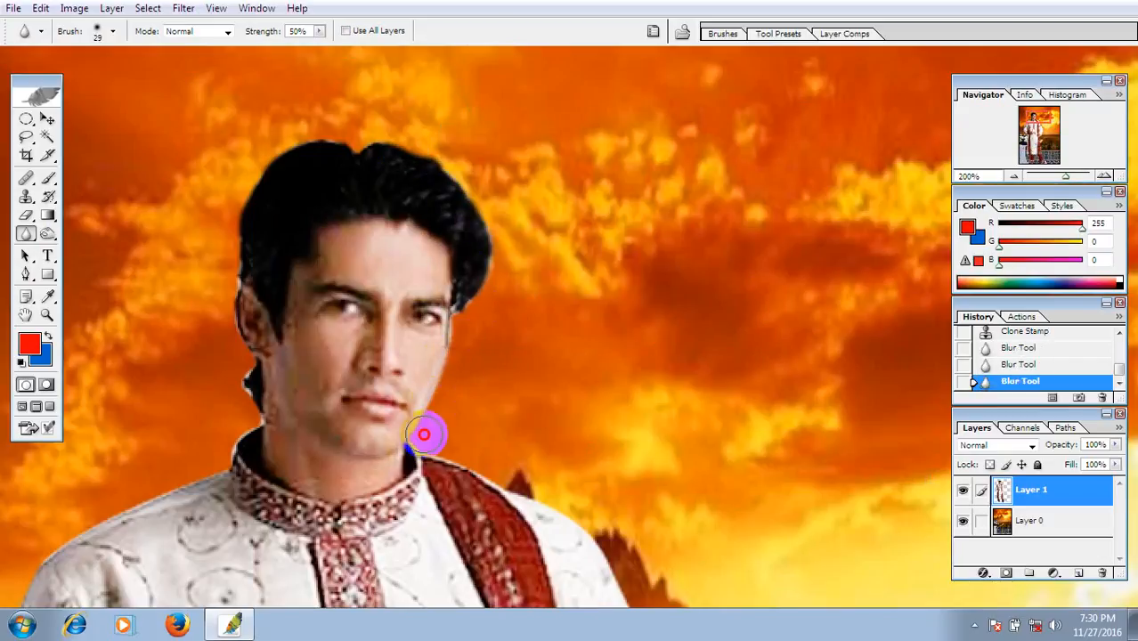
{"action": "mouse_move", "coordinate": [423, 434]}
{"action": "left_mouse_down"}
{"action": "mouse_move", "coordinate": [482, 489]}
{"action": "mouse_move", "coordinate": [333, 258]}
{"action": "mouse_move", "coordinate": [507, 486]}
{"action": "mouse_move", "coordinate": [359, 195]}
{"action": "left_mouse_up"}
{"action": "mouse_move", "coordinate": [308, 123]}
{"action": "left_mouse_down"}
{"action": "mouse_move", "coordinate": [376, 214]}
{"action": "mouse_move", "coordinate": [419, 379]}
{"action": "left_mouse_up"}
{"action": "mouse_move", "coordinate": [418, 383]}
{"action": "left_mouse_down"}
{"action": "mouse_move", "coordinate": [391, 219]}
{"action": "mouse_move", "coordinate": [402, 332]}
{"action": "mouse_move", "coordinate": [381, 405]}
{"action": "left_mouse_up"}
{"action": "left_click_drag", "start_coordinate": [435, 325], "coordinate": [548, 262]}
{"action": "left_click_drag", "start_coordinate": [504, 225], "coordinate": [450, 355]}
- Blur the man's cut-out outline down along the kurta, scarf and red trousers
{"action": "left_click", "coordinate": [480, 328], "text": "ctrl"}
{"action": "mouse_move", "coordinate": [525, 340]}
{"action": "left_mouse_down"}
{"action": "mouse_move", "coordinate": [414, 336]}
{"action": "mouse_move", "coordinate": [540, 250]}
{"action": "mouse_move", "coordinate": [459, 439]}
{"action": "mouse_move", "coordinate": [563, 301]}
{"action": "mouse_move", "coordinate": [422, 450]}
{"action": "mouse_move", "coordinate": [387, 213]}
{"action": "mouse_move", "coordinate": [398, 449]}
{"action": "mouse_move", "coordinate": [360, 170]}
{"action": "mouse_move", "coordinate": [424, 623]}
{"action": "left_mouse_up"}
{"action": "left_click_drag", "start_coordinate": [418, 463], "coordinate": [383, 116]}
{"action": "mouse_move", "coordinate": [382, 116]}
{"action": "left_mouse_down"}
{"action": "mouse_move", "coordinate": [426, 473]}
{"action": "mouse_move", "coordinate": [428, 594]}
{"action": "left_mouse_up"}
{"action": "mouse_move", "coordinate": [432, 472]}
{"action": "left_mouse_down"}
{"action": "mouse_move", "coordinate": [434, 279]}
{"action": "mouse_move", "coordinate": [378, 53]}
{"action": "left_mouse_up"}
{"action": "mouse_move", "coordinate": [378, 54]}
{"action": "left_mouse_down"}
{"action": "mouse_move", "coordinate": [429, 449]}
{"action": "mouse_move", "coordinate": [424, 574]}
{"action": "left_mouse_up"}
{"action": "left_click_drag", "start_coordinate": [448, 427], "coordinate": [425, 224]}
{"action": "left_click_drag", "start_coordinate": [374, 200], "coordinate": [459, 590]}
{"action": "left_click_drag", "start_coordinate": [463, 512], "coordinate": [475, 216]}
{"action": "mouse_move", "coordinate": [425, 174]}
{"action": "left_mouse_down"}
{"action": "mouse_move", "coordinate": [501, 556]}
{"action": "mouse_move", "coordinate": [427, 305]}
{"action": "left_mouse_up"}
{"action": "left_click_drag", "start_coordinate": [357, 210], "coordinate": [485, 609]}
- Blur the cut-out edges around the man's lower trouser leg and the shoe with the white straps
{"action": "left_click", "coordinate": [467, 433], "text": "alt"}
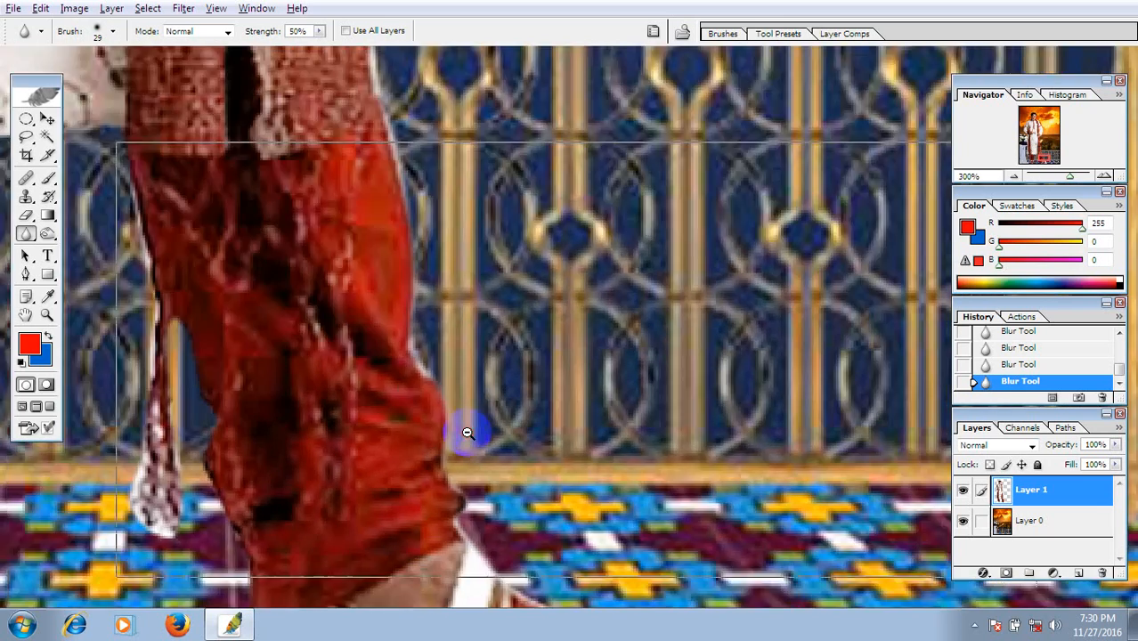
{"action": "left_click", "coordinate": [467, 433], "text": "alt"}
{"action": "left_click", "coordinate": [472, 432], "text": "alt"}
{"action": "left_click", "coordinate": [477, 432], "text": "alt"}
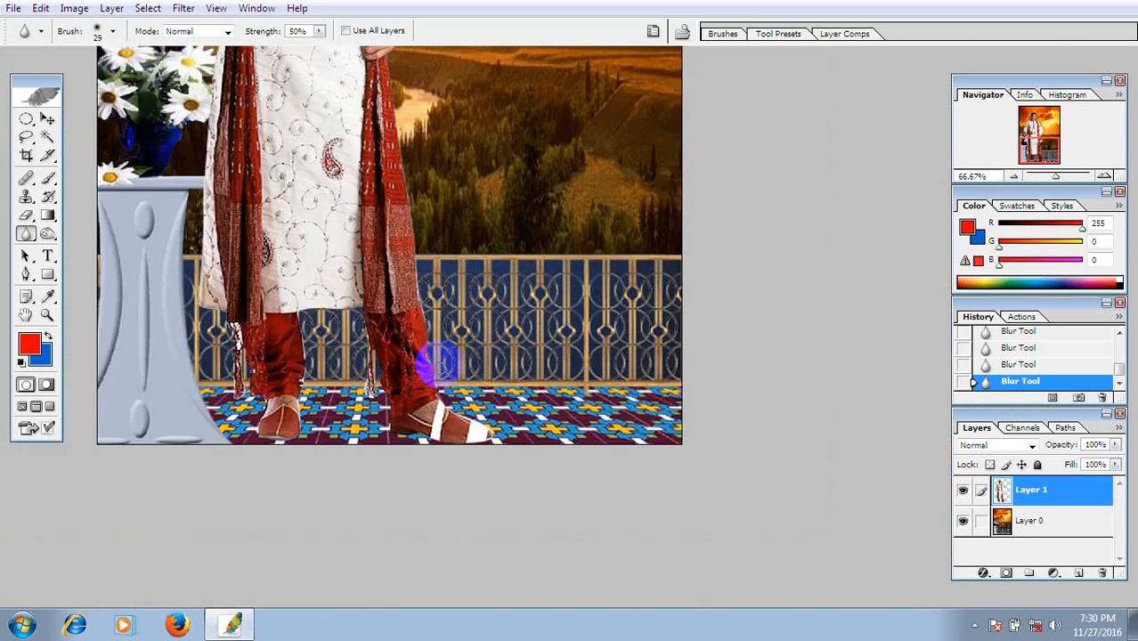
{"action": "left_click", "coordinate": [489, 411], "text": "ctrl"}
{"action": "left_click", "coordinate": [437, 401], "text": "ctrl"}
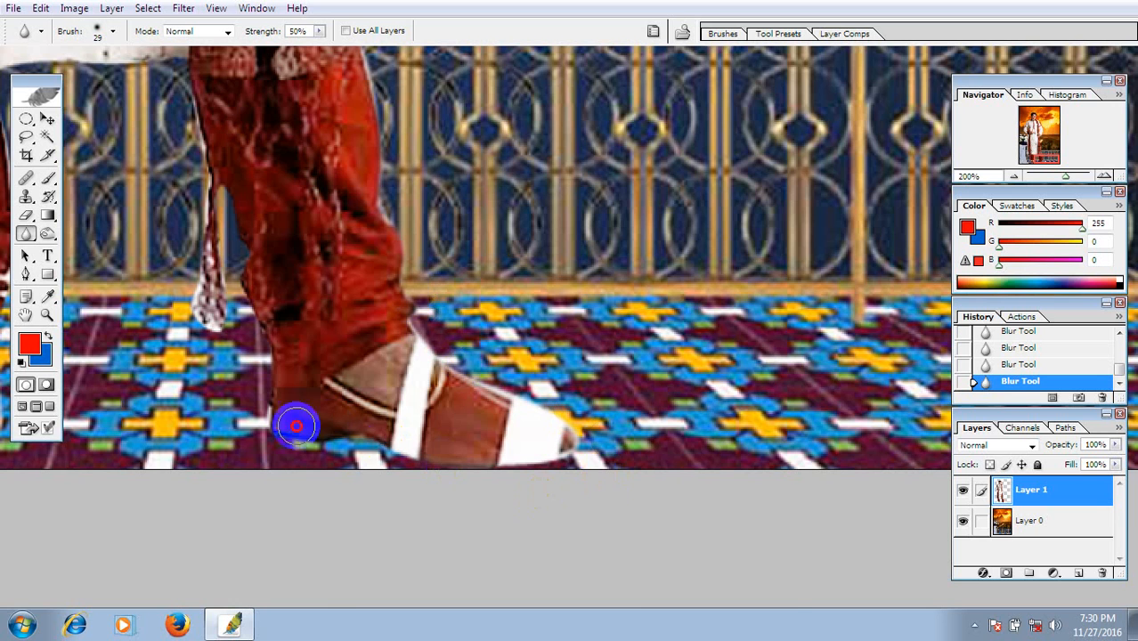
{"action": "scroll", "coordinate": [360, 274], "scroll_direction": "up", "scroll_amount": 5}
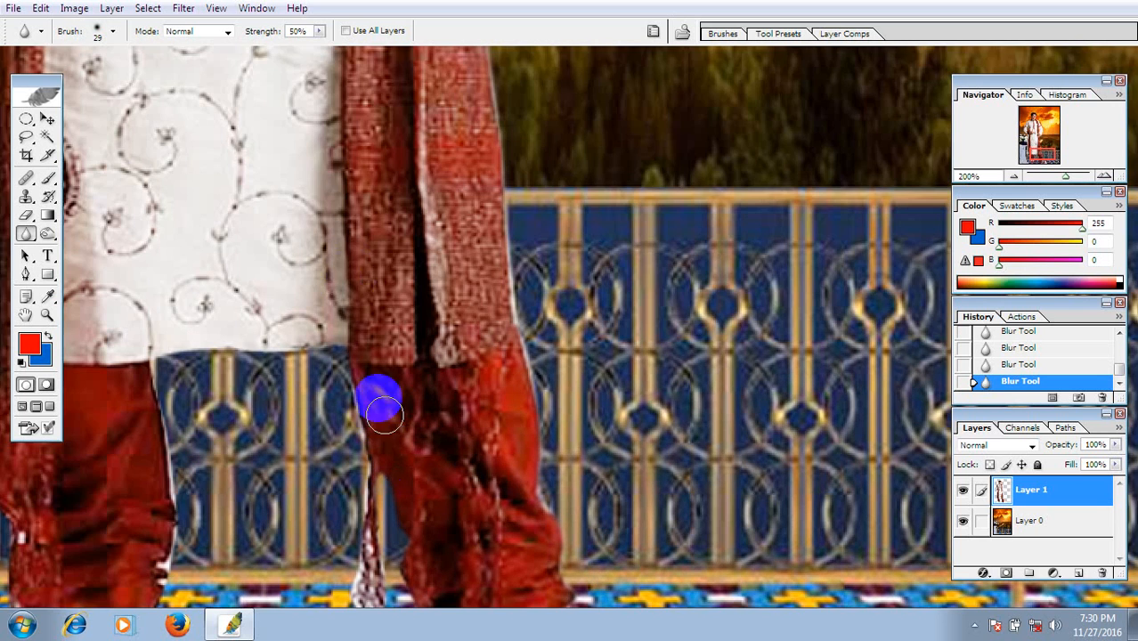
- Blur the outer edge of the kurta and scarf beside the stone pillar, down to the kurta hem
{"action": "left_click_drag", "start_coordinate": [385, 415], "coordinate": [541, 218]}
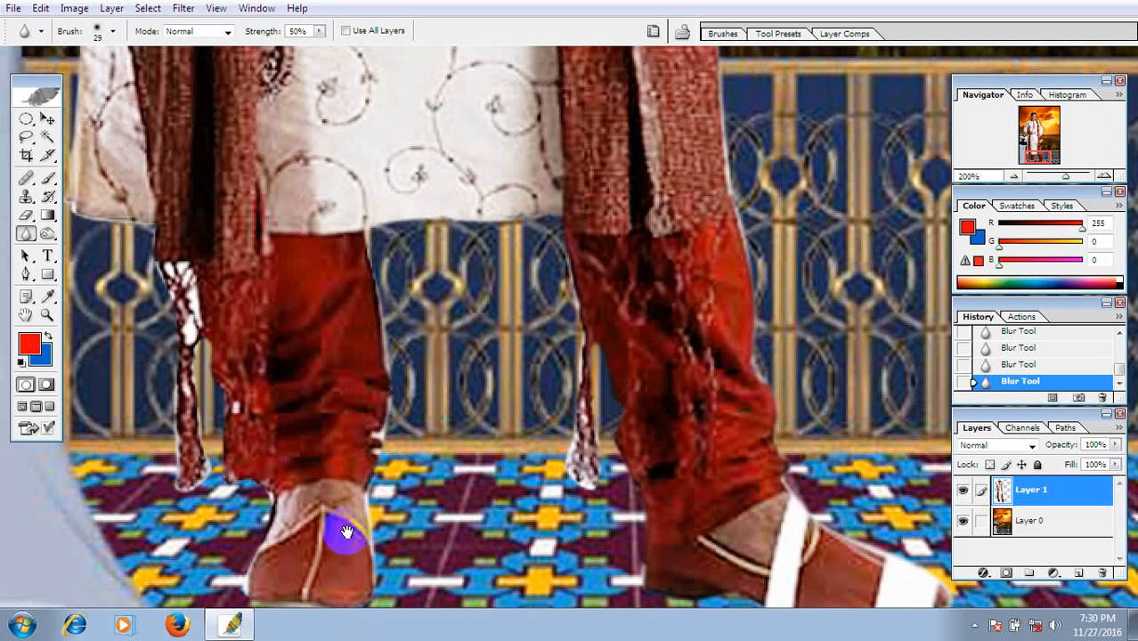
{"action": "left_click_drag", "start_coordinate": [347, 532], "coordinate": [518, 368]}
{"action": "left_click_drag", "start_coordinate": [461, 292], "coordinate": [525, 566]}
{"action": "left_click_drag", "start_coordinate": [307, 116], "coordinate": [276, 417]}
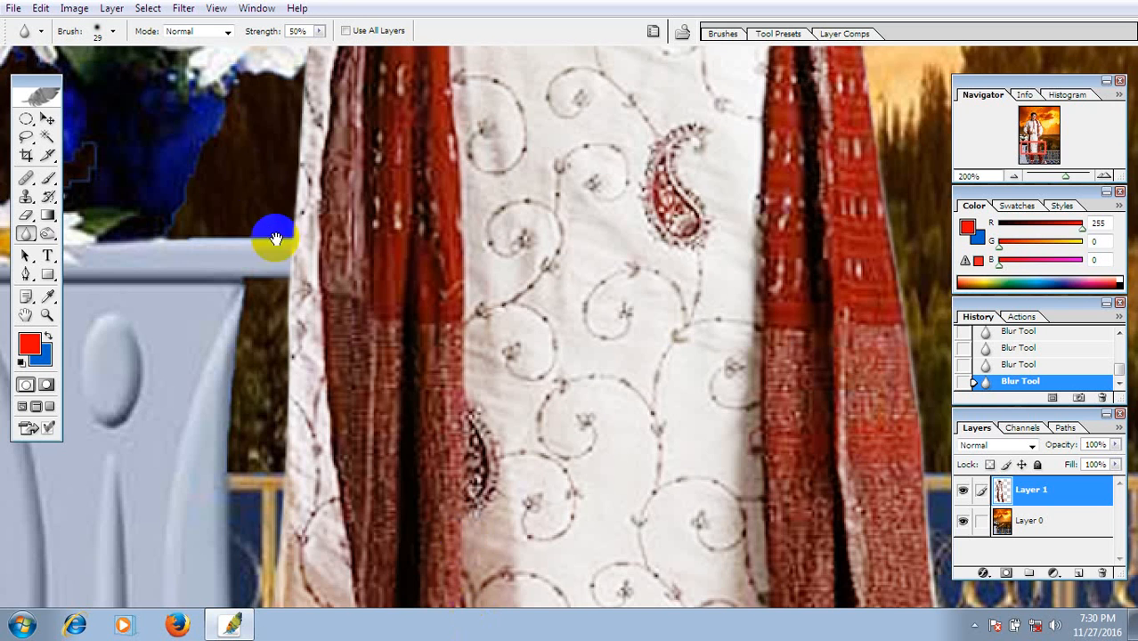
{"action": "left_click", "coordinate": [284, 283]}
{"action": "left_click_drag", "start_coordinate": [313, 553], "coordinate": [318, 260]}
{"action": "left_click", "coordinate": [268, 284]}
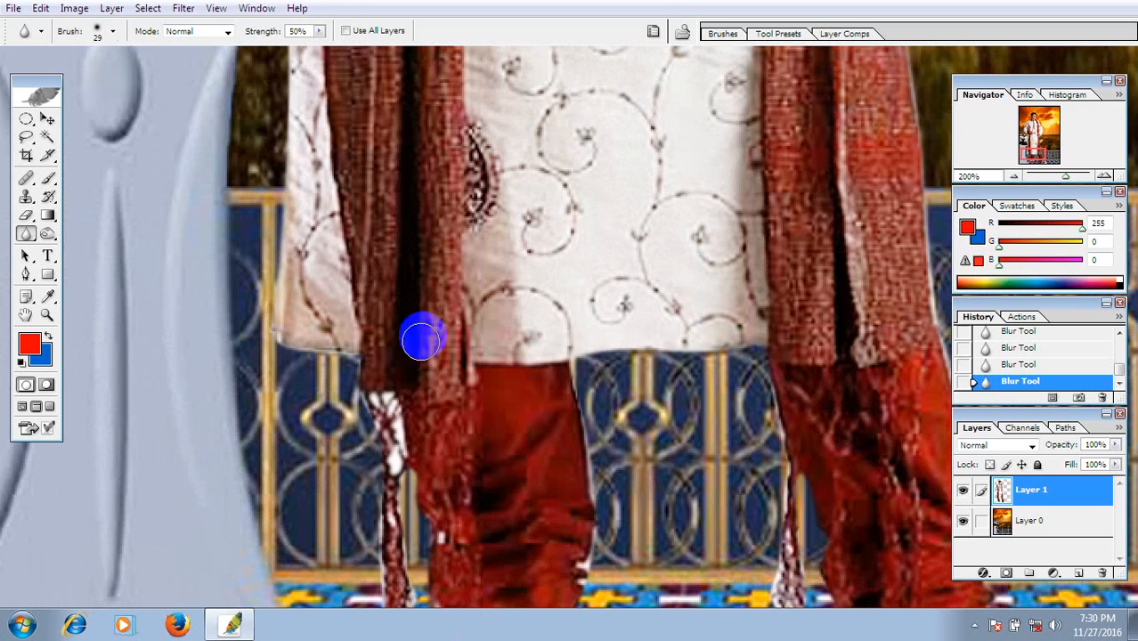
- Blur the man's outline beside his hair and ear, down to the shoulder above the flowers
{"action": "key", "text": "ctrl+minus"}
{"action": "key", "text": "ctrl+minus"}
{"action": "mouse_move", "coordinate": [416, 204]}
{"action": "left_mouse_down"}
{"action": "mouse_move", "coordinate": [457, 414]}
{"action": "mouse_move", "coordinate": [524, 606]}
{"action": "left_mouse_up"}
{"action": "left_click", "coordinate": [524, 142]}
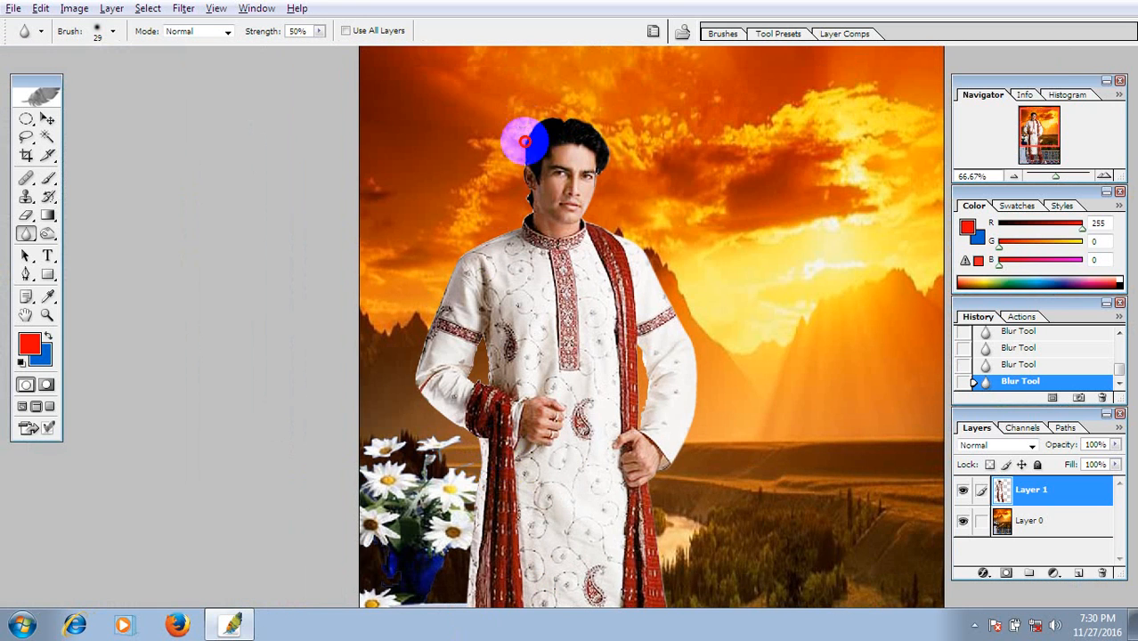
{"action": "mouse_move", "coordinate": [525, 141]}
{"action": "left_mouse_down"}
{"action": "mouse_move", "coordinate": [534, 194]}
{"action": "mouse_move", "coordinate": [506, 249]}
{"action": "left_mouse_up"}
- Enlarge the Blur brush to 89 px and soften the outline from the shoulder down to the scarf beside the daisies
{"action": "right_click", "coordinate": [468, 278]}
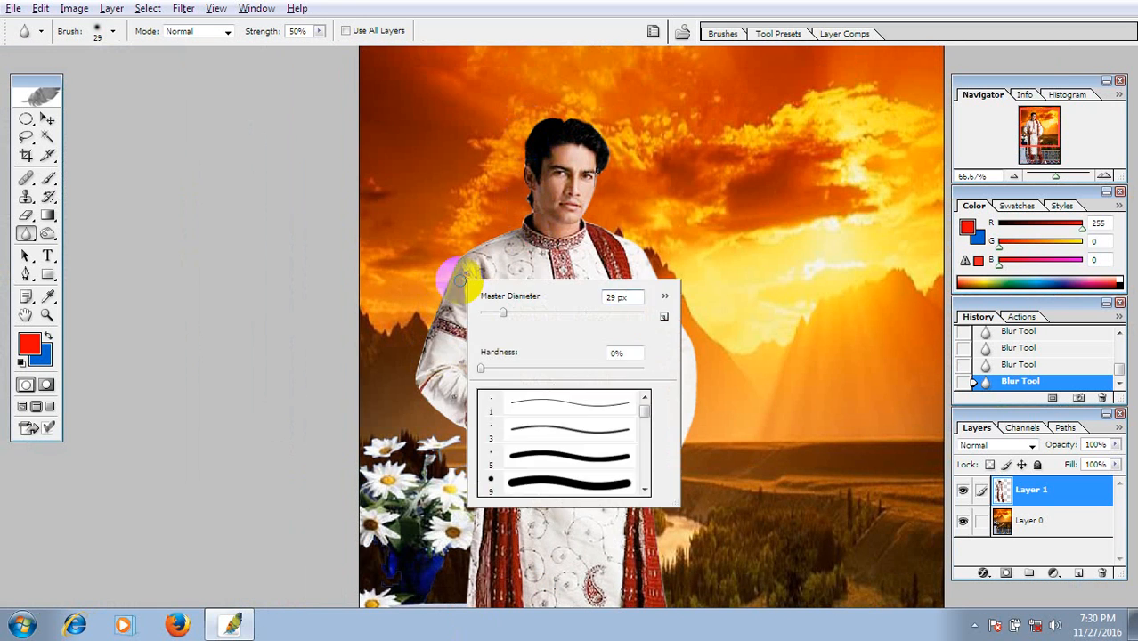
{"action": "left_click", "coordinate": [533, 317]}
{"action": "left_click", "coordinate": [503, 234]}
{"action": "left_click", "coordinate": [487, 480]}
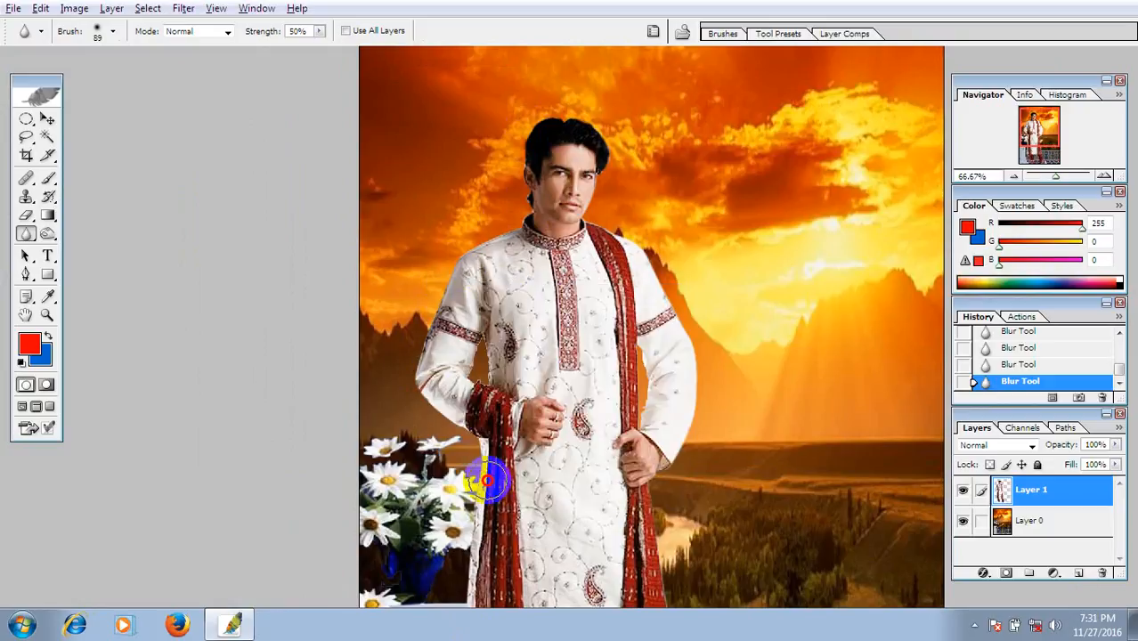
{"action": "scroll", "coordinate": [541, 292], "scroll_direction": "down", "scroll_amount": 2}
{"action": "scroll", "coordinate": [572, 330], "scroll_direction": "down", "scroll_amount": 3}
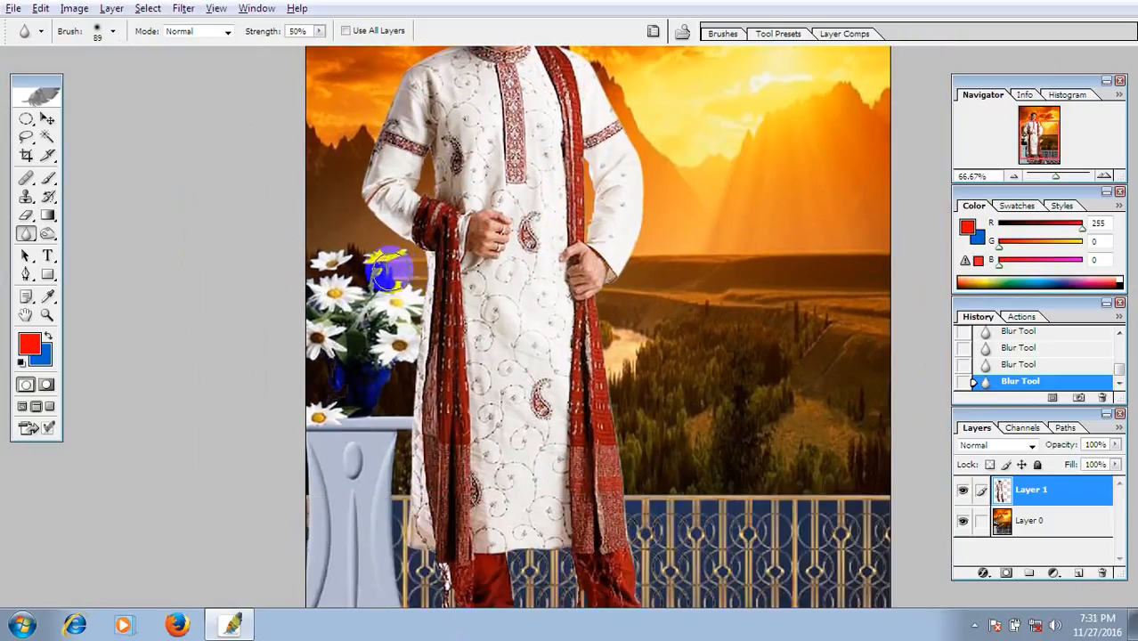
{"action": "key", "text": "ctrl+minus"}
{"action": "key", "text": "ctrl+minus"}
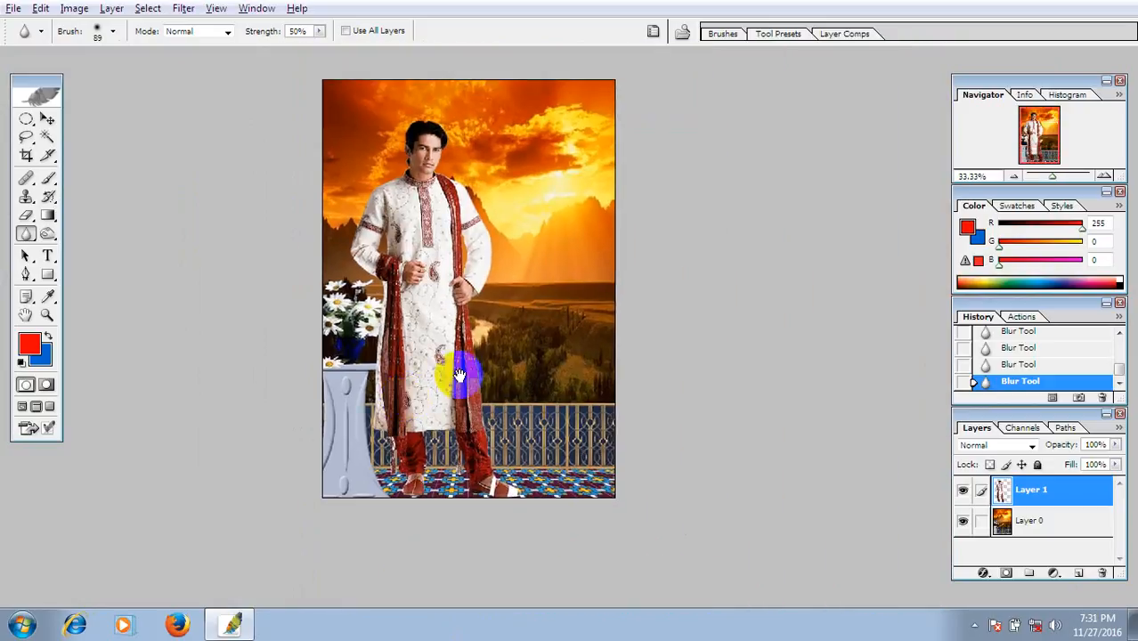
{"action": "left_click", "coordinate": [48, 118]}
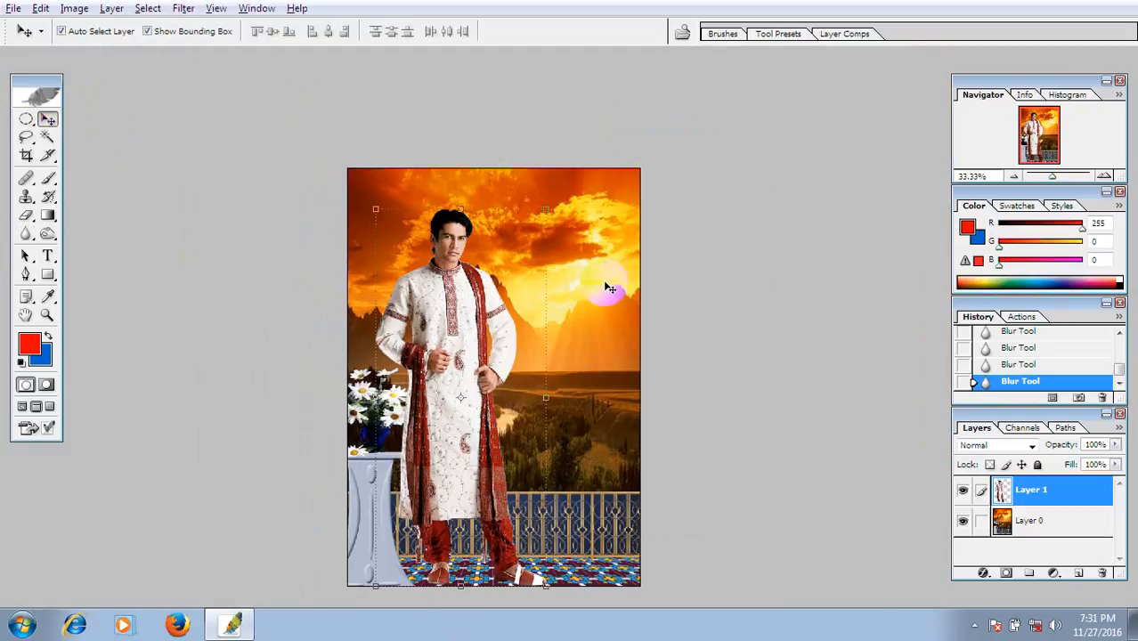
{"action": "left_click", "coordinate": [468, 268]}
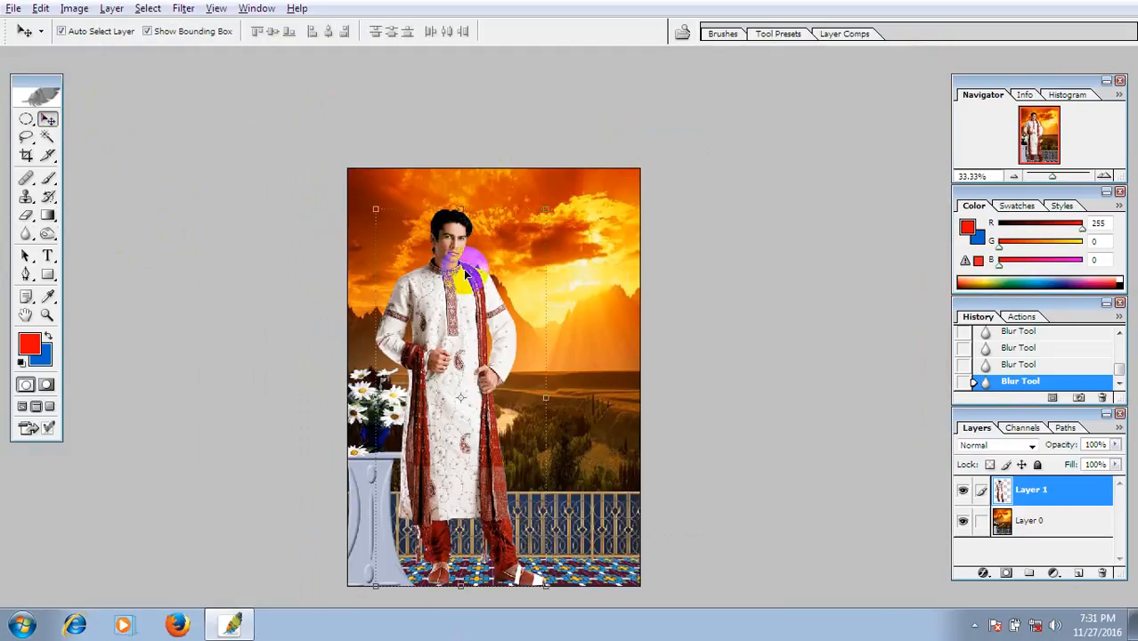
{"action": "key", "text": "ctrl+t"}
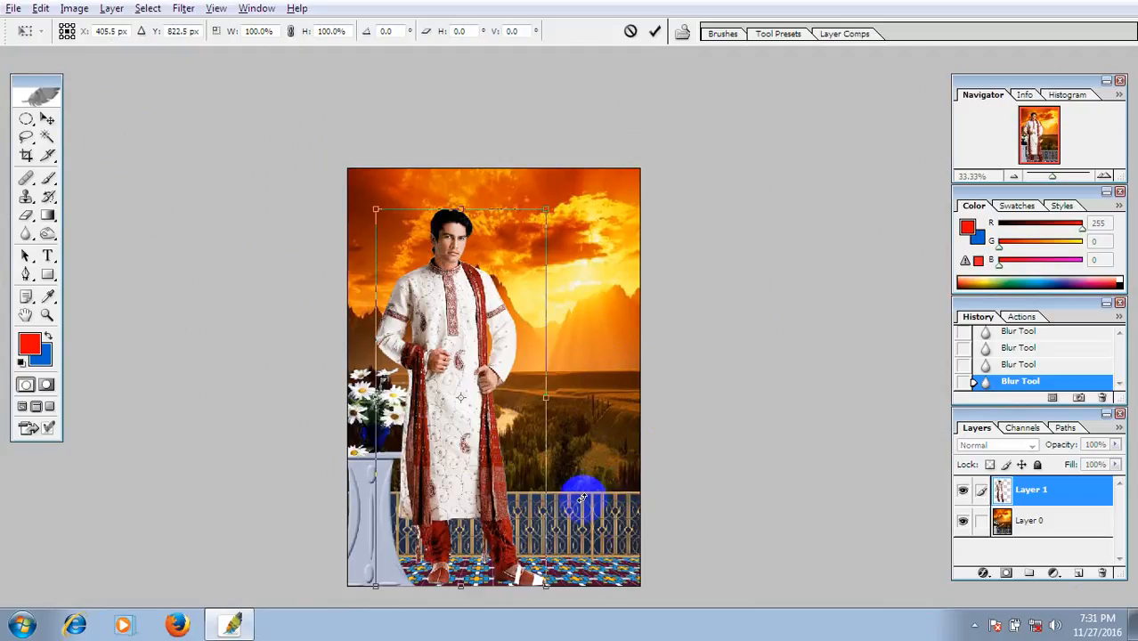
{"action": "key", "text": "Return"}
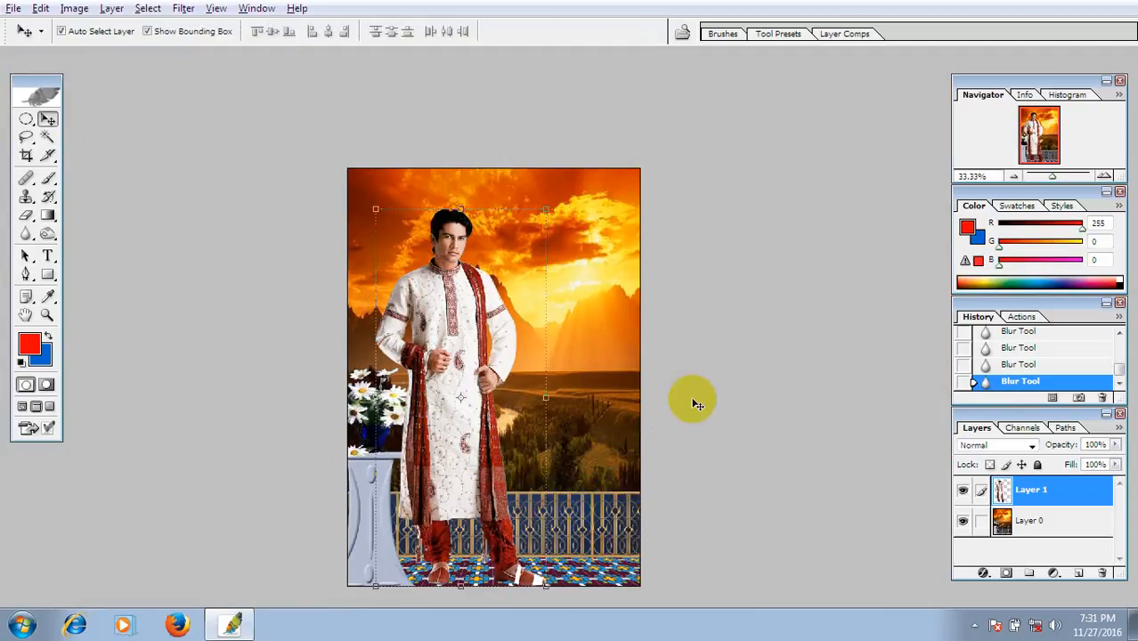
- Save the layered composition as Photoshop file hfghfghfgh in the desktop's New folder (5), with Maximize Compatibility on
{"action": "left_click", "coordinate": [15, 9]}
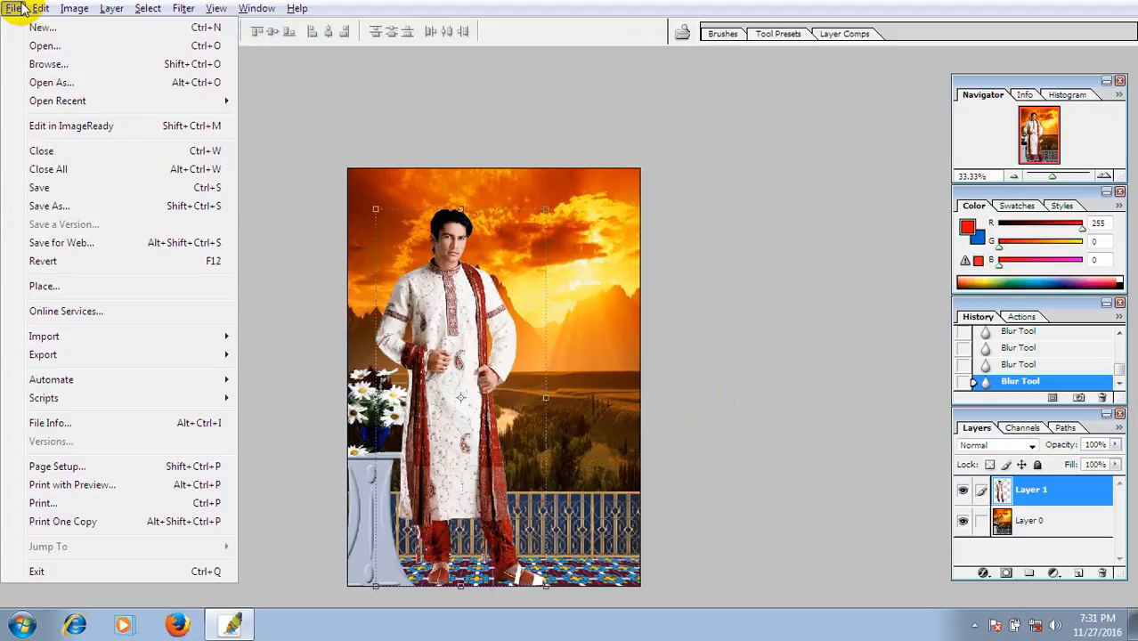
{"action": "left_click", "coordinate": [62, 208]}
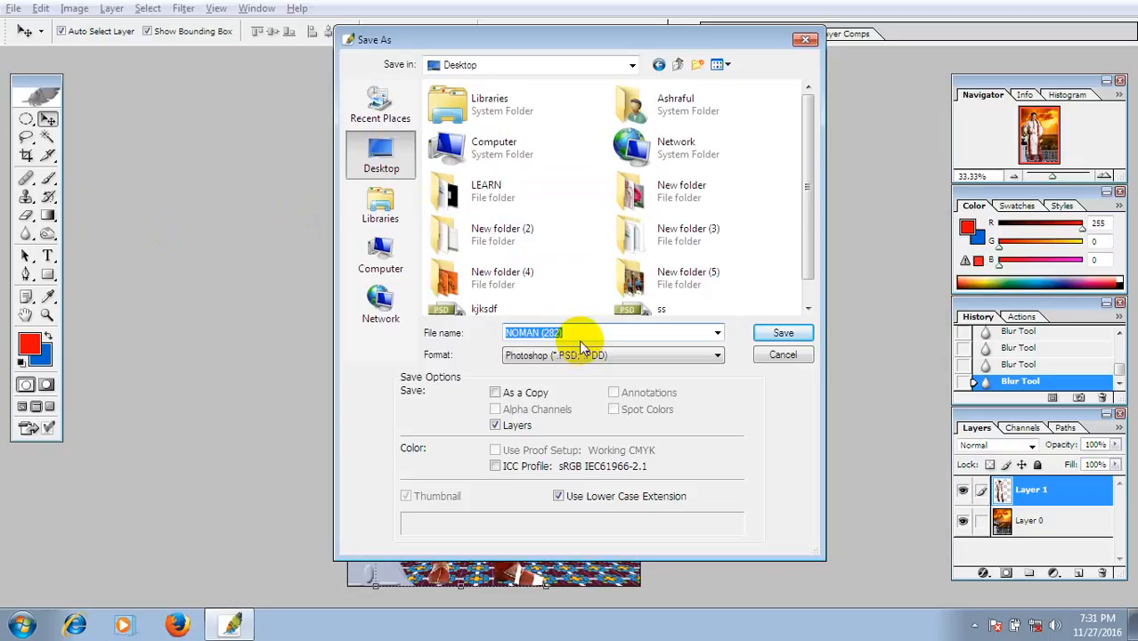
{"action": "type", "text": "hfghfghfgh"}
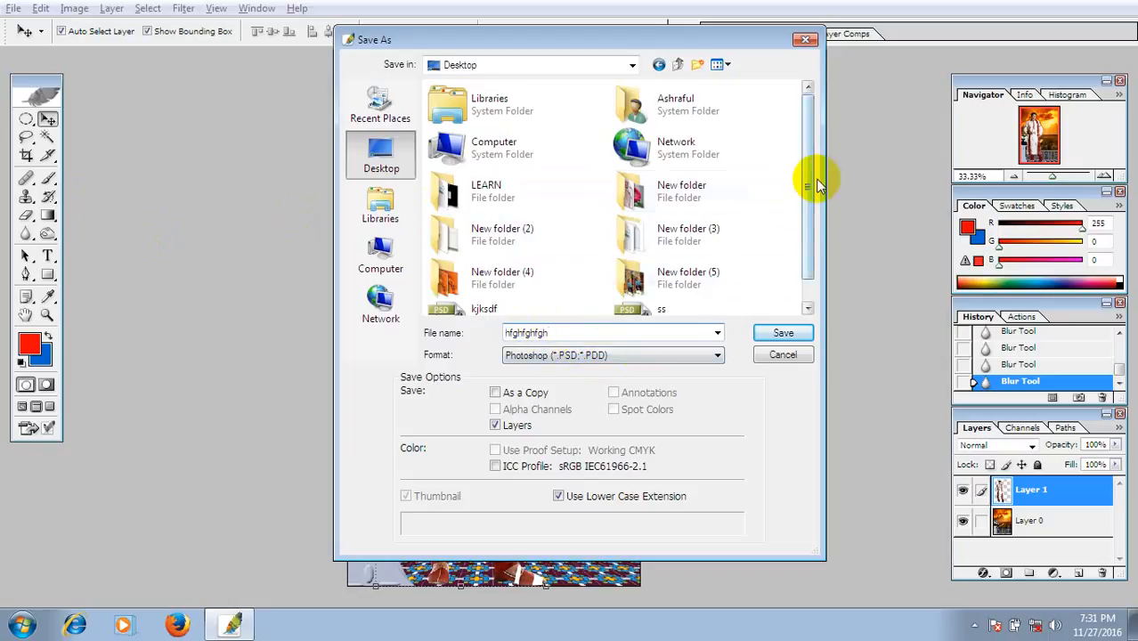
{"action": "scroll", "coordinate": [805, 213], "scroll_direction": "down", "scroll_amount": 1}
{"action": "left_click", "coordinate": [723, 246]}
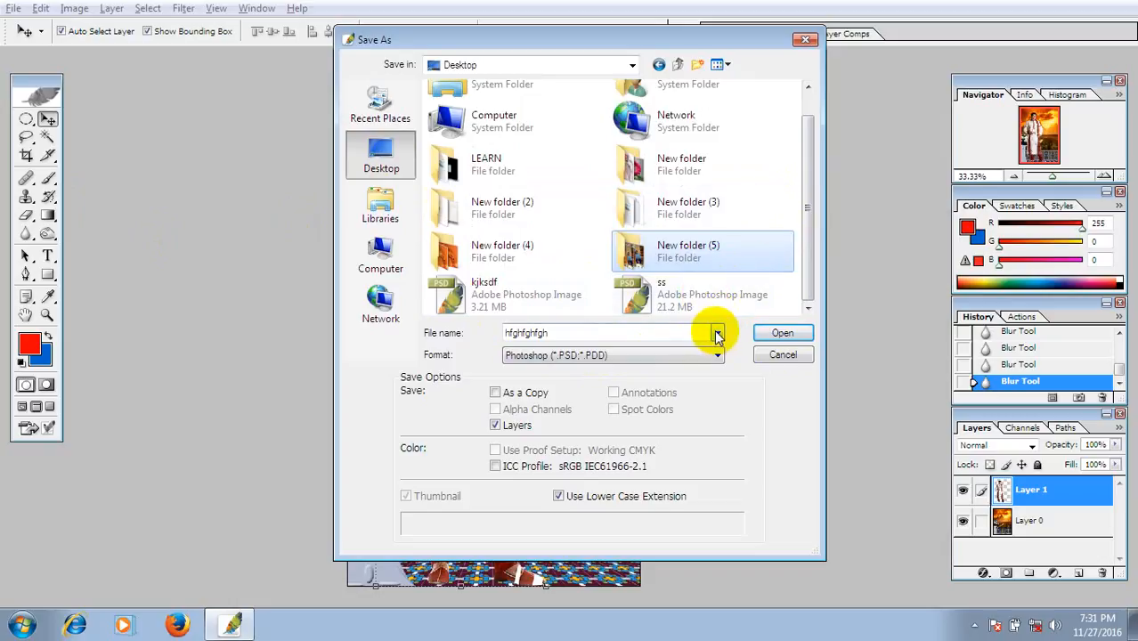
{"action": "left_click", "coordinate": [775, 336]}
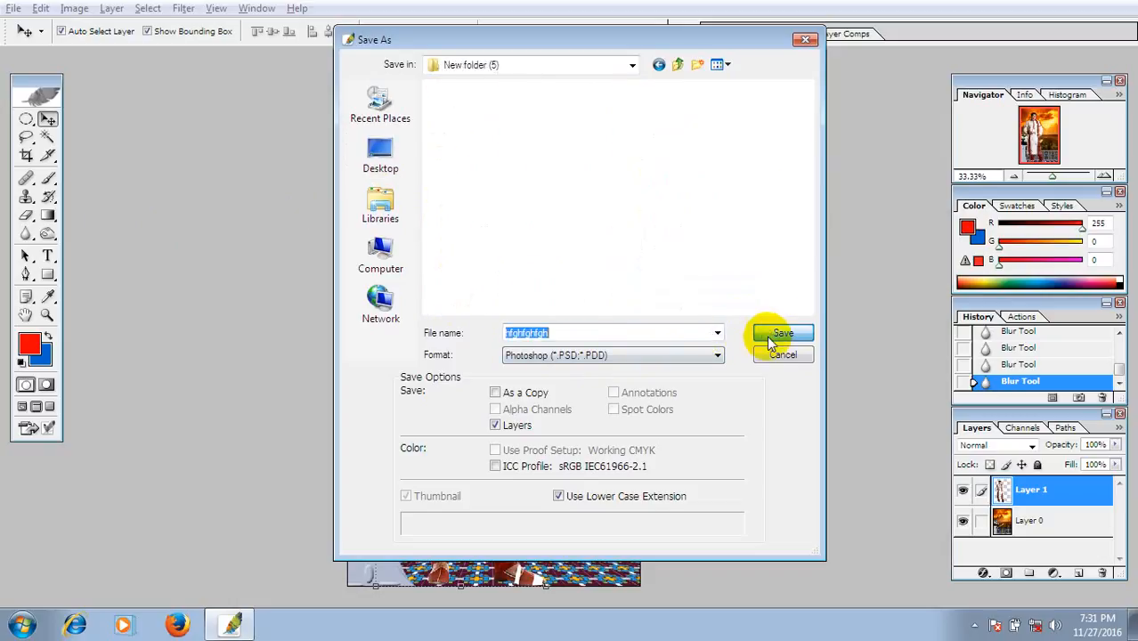
{"action": "left_click", "coordinate": [783, 333]}
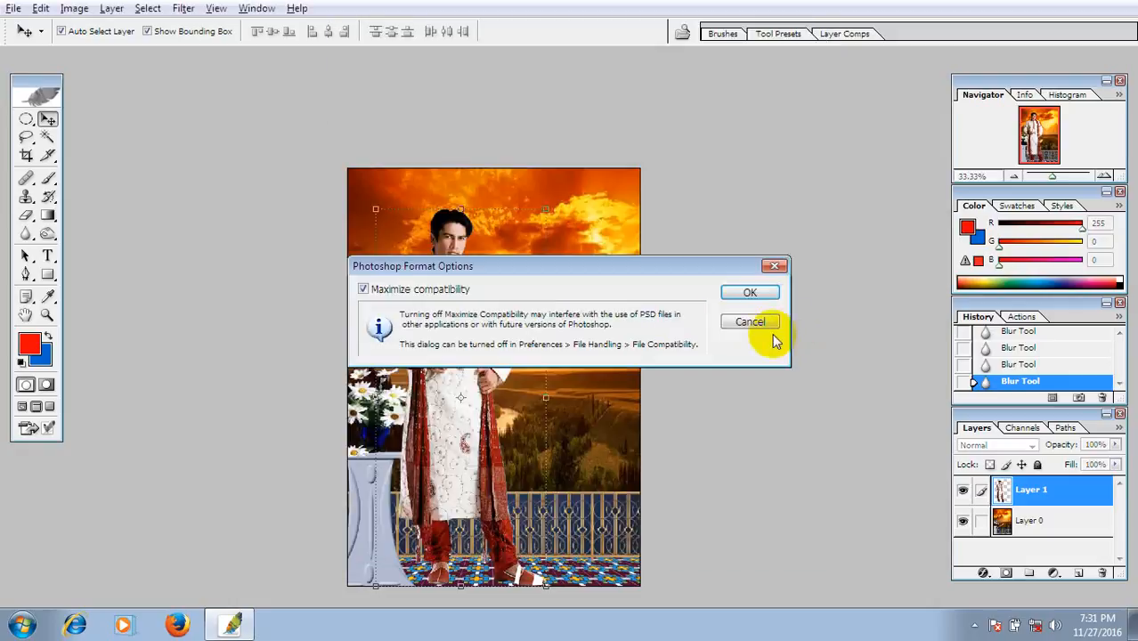
{"action": "left_click", "coordinate": [746, 292]}
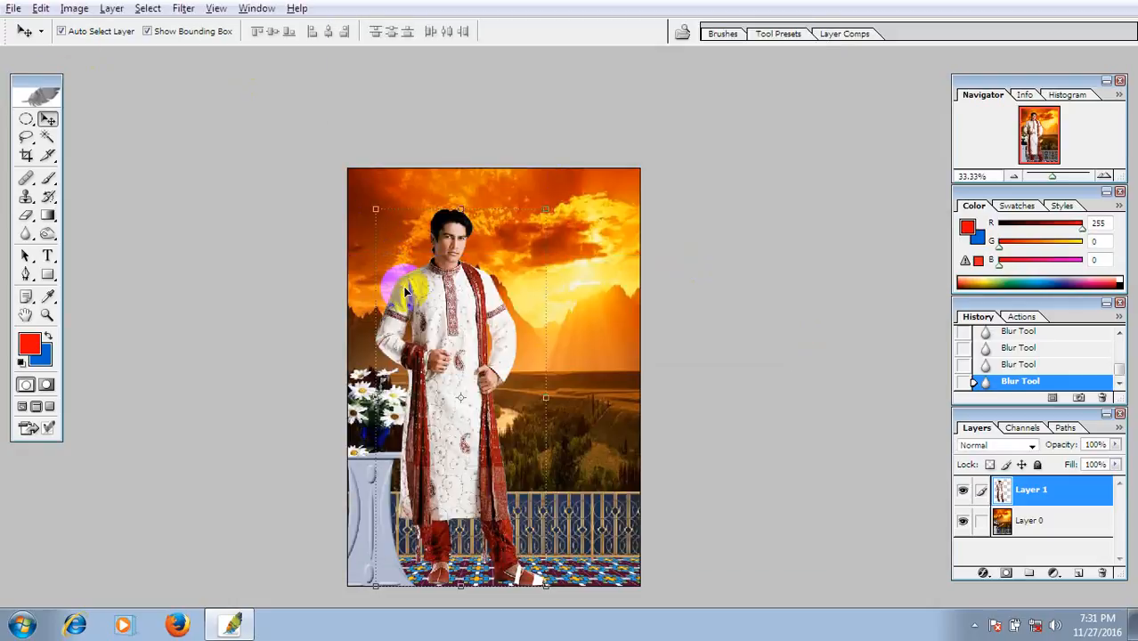
- Save a JPEG copy named hfghfghfgh.jpg in New folder (5) at the highest image quality
{"action": "key", "text": "ctrl+shift+s"}
{"action": "left_click", "coordinate": [603, 356]}
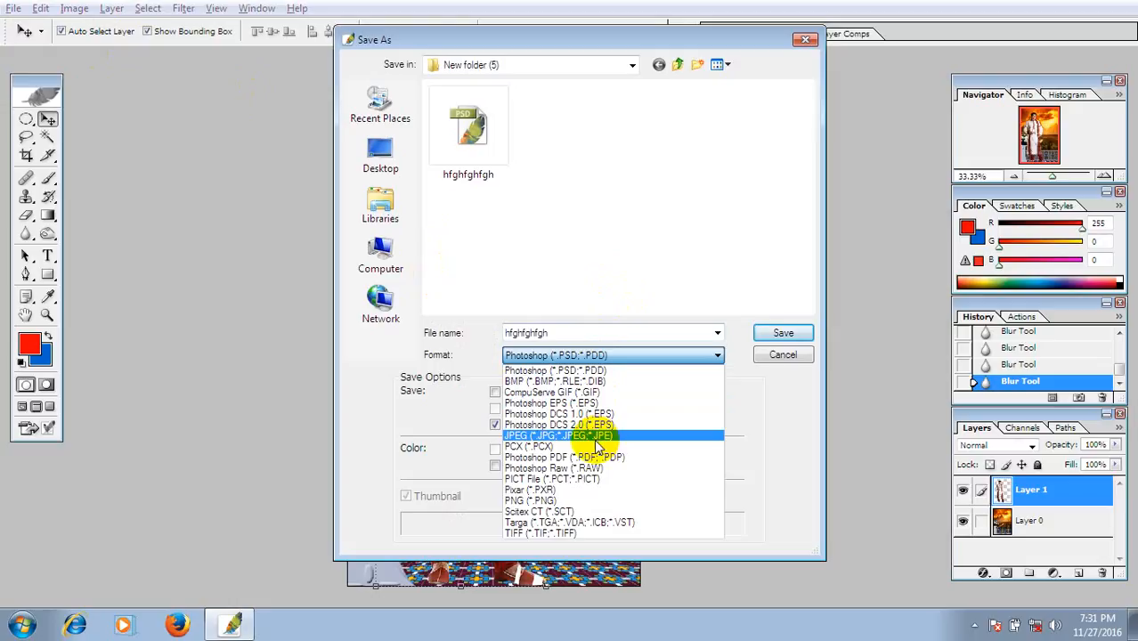
{"action": "left_click", "coordinate": [595, 436]}
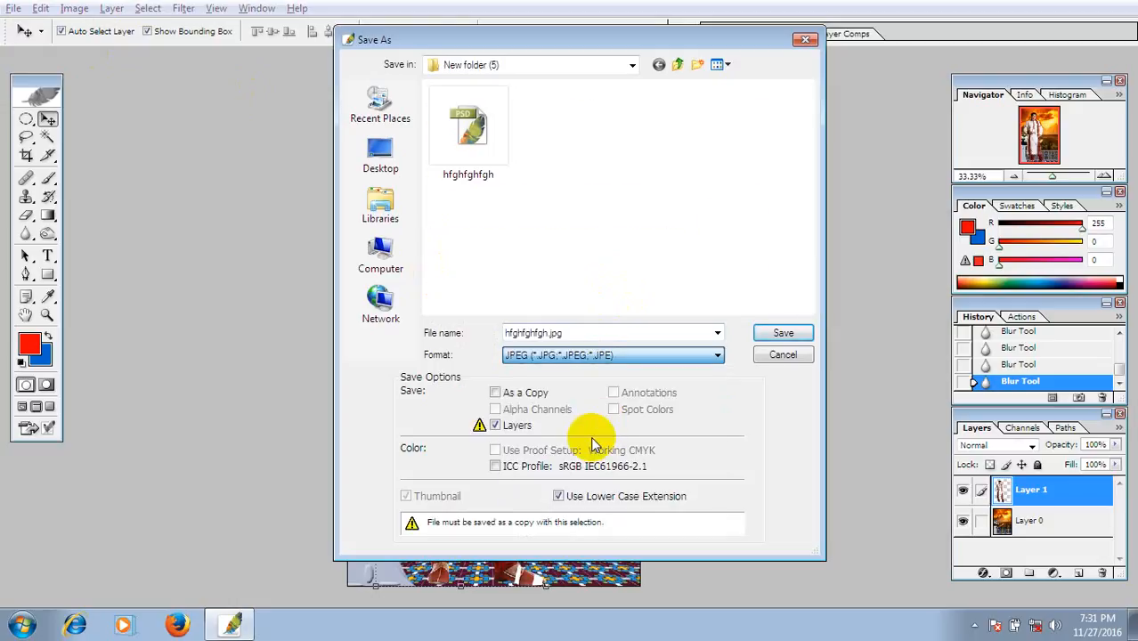
{"action": "left_click", "coordinate": [781, 332]}
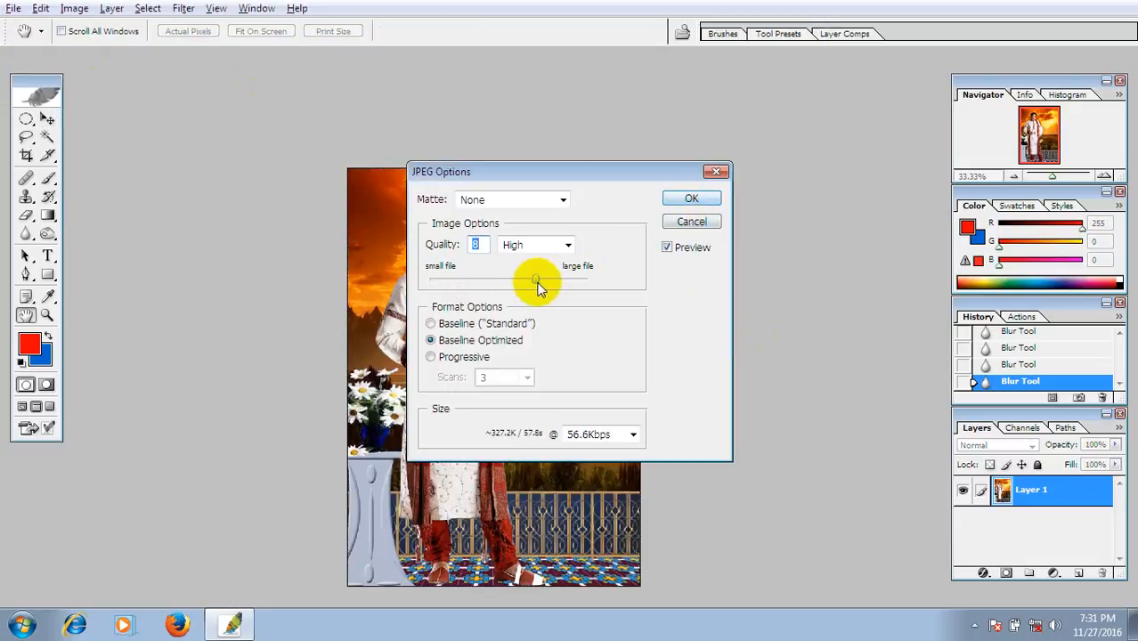
{"action": "left_click_drag", "start_coordinate": [535, 280], "coordinate": [621, 300]}
{"action": "left_click", "coordinate": [691, 198]}
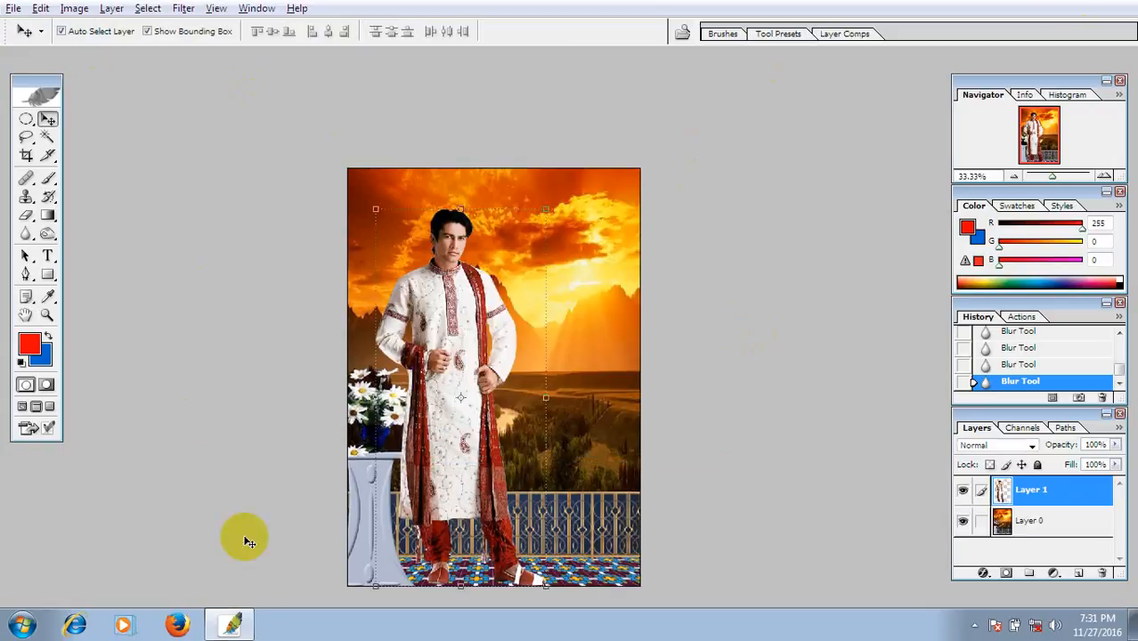
- Open the exported hfghfghfgh JPEG from the desktop's New folder (5), examine the man's edges up close, and return to Photoshop
{"action": "left_click", "coordinate": [249, 621]}
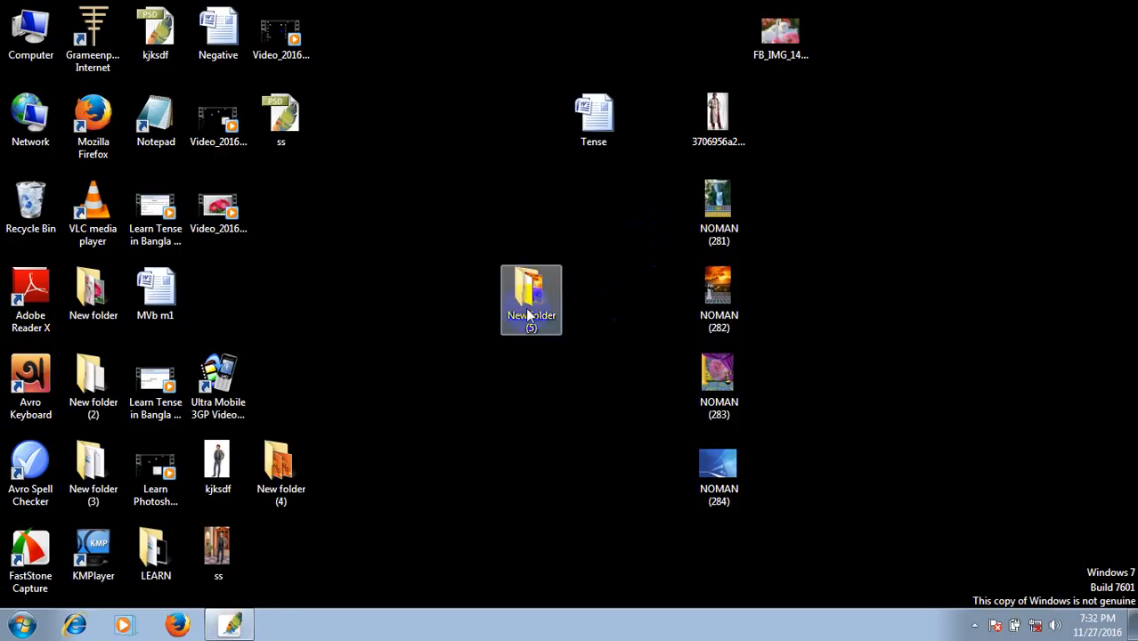
{"action": "double_click", "coordinate": [528, 315]}
{"action": "double_click", "coordinate": [187, 120]}
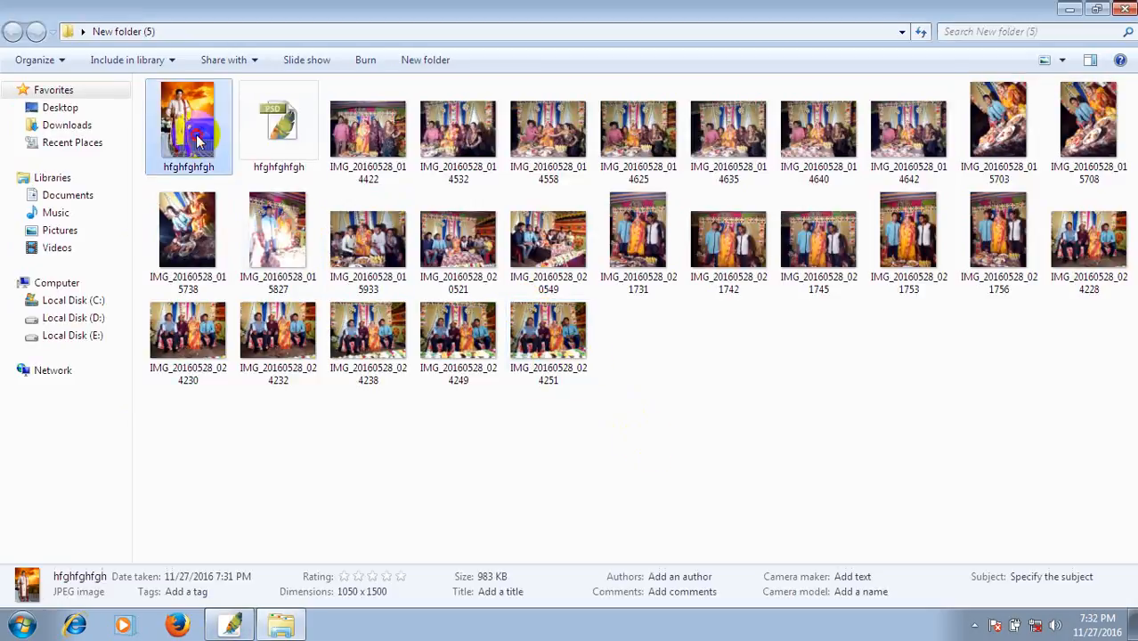
{"action": "scroll", "coordinate": [592, 218], "scroll_direction": "up", "scroll_amount": 3}
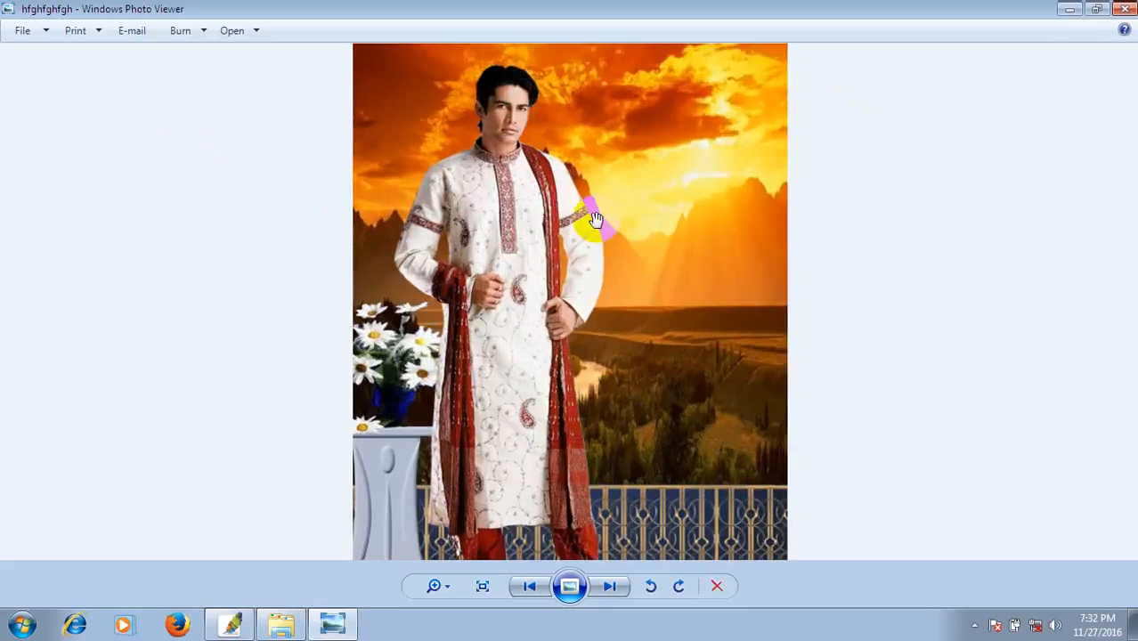
{"action": "left_click_drag", "start_coordinate": [502, 203], "coordinate": [539, 254]}
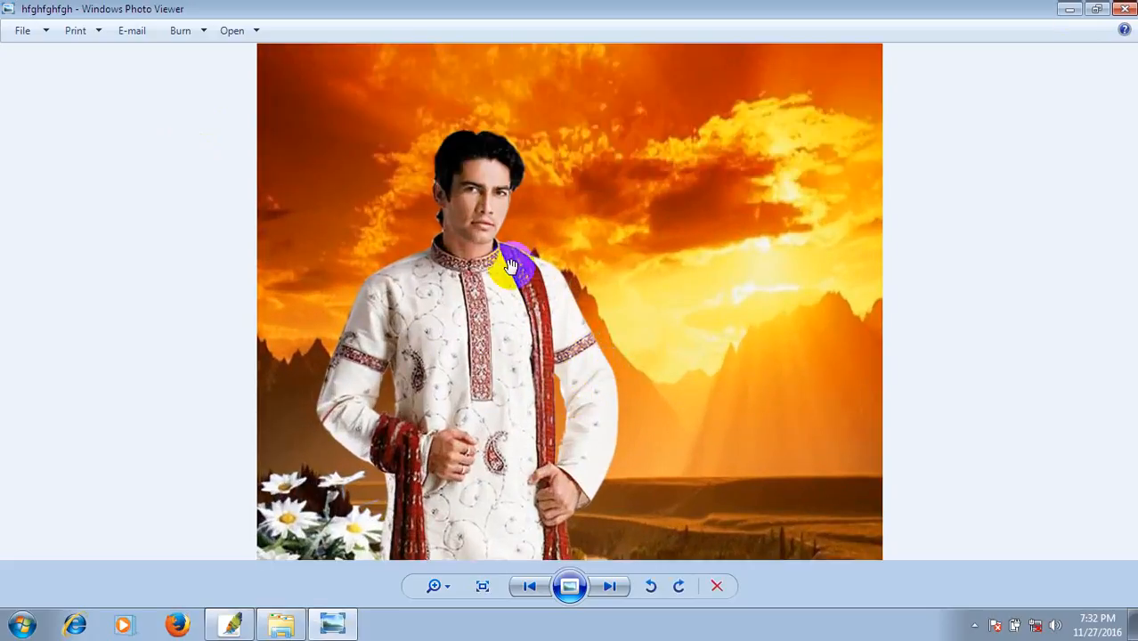
{"action": "left_click", "coordinate": [1126, 8]}
{"action": "left_click", "coordinate": [1126, 8]}
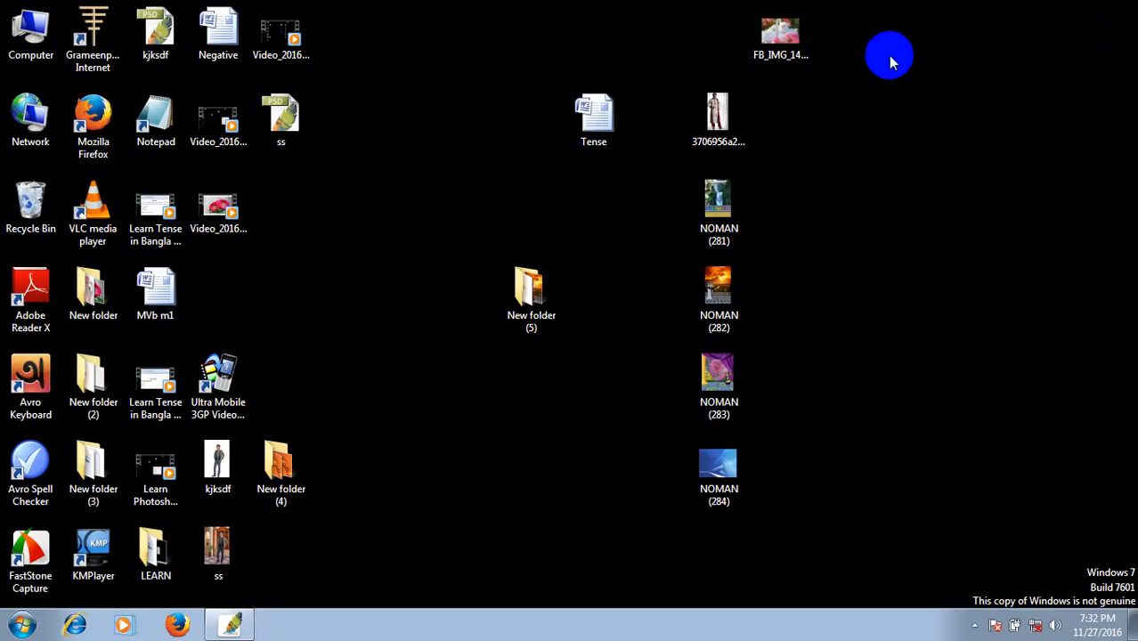
{"action": "left_click", "coordinate": [234, 623]}
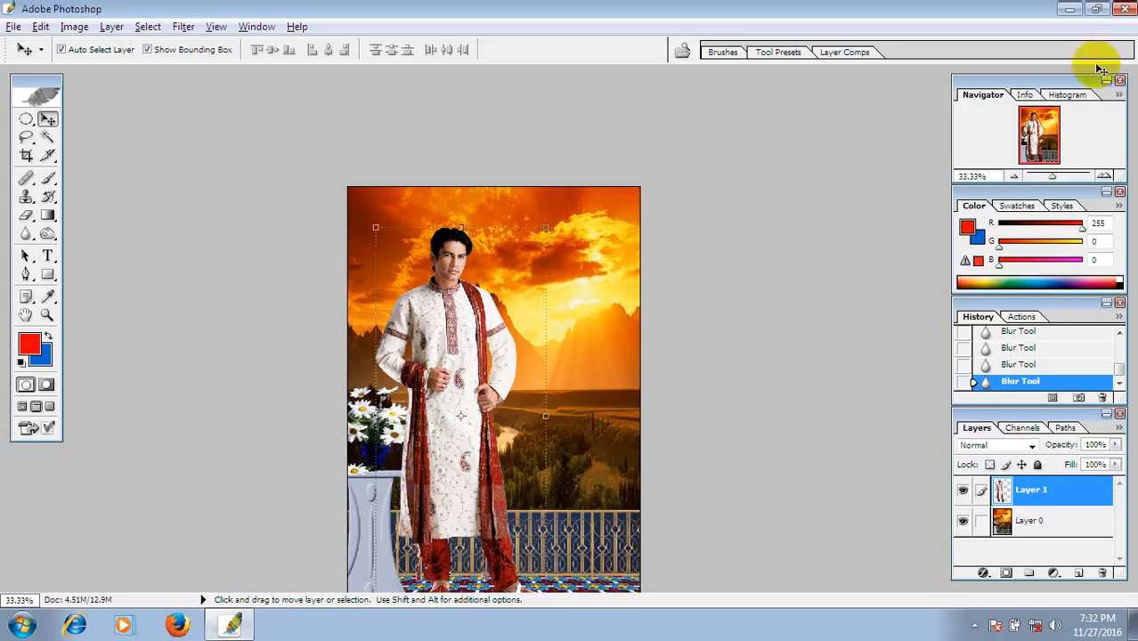
{"action": "left_click", "coordinate": [979, 627]}
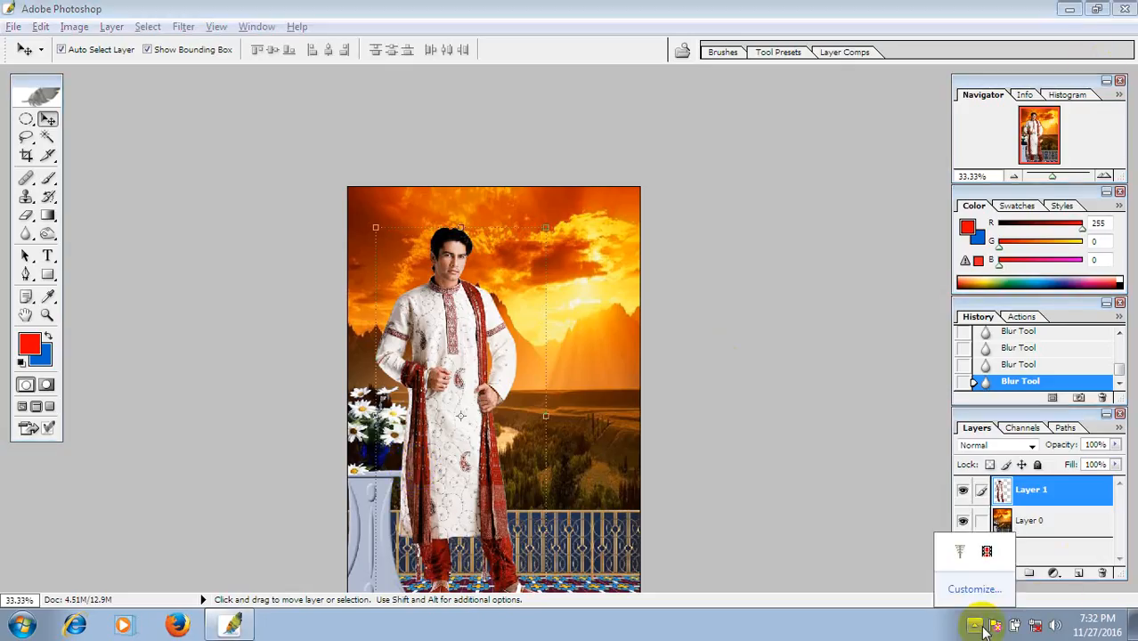